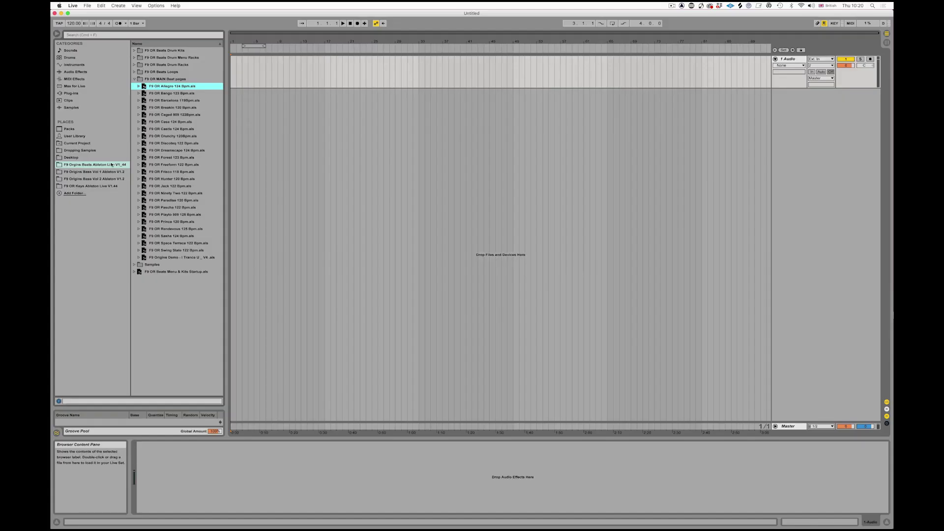
# - Open the F9 OR Playto 909 125 Bpm set from the F9 OR MAIN Beat pages folder of F9 Origins Beats
pyautogui.click(95, 166)
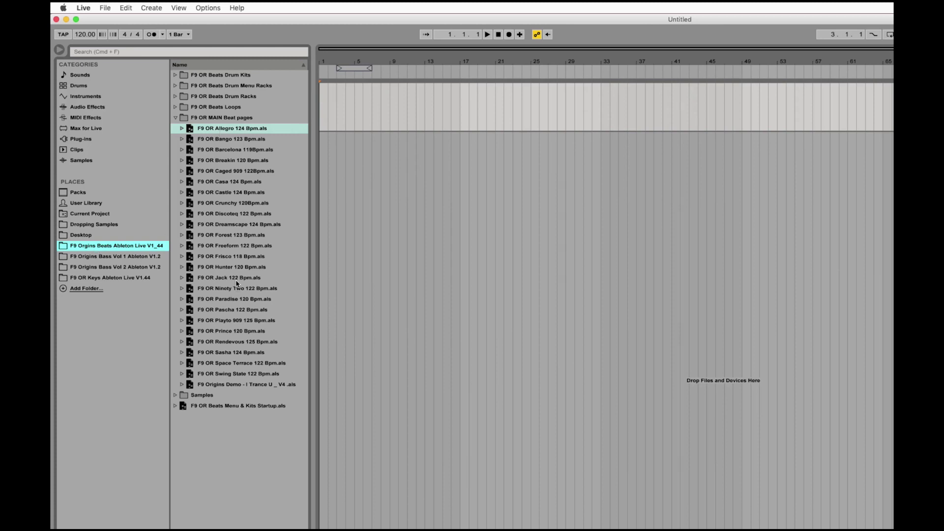
pyautogui.click(226, 311)
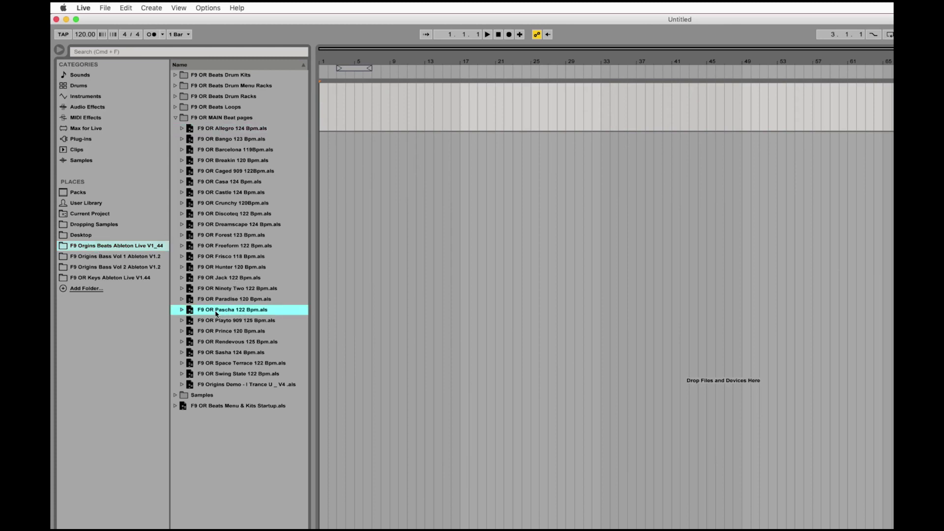
pyautogui.click(216, 321)
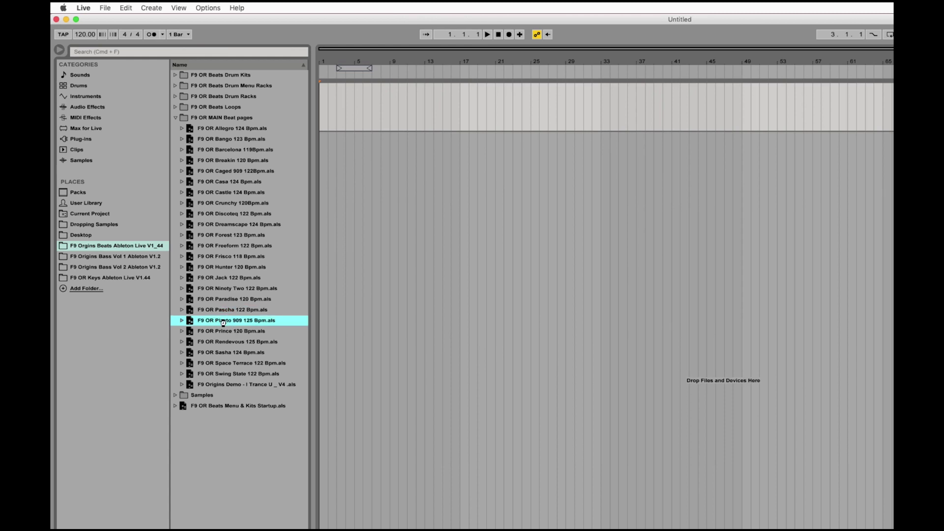
pyautogui.doubleClick(222, 322)
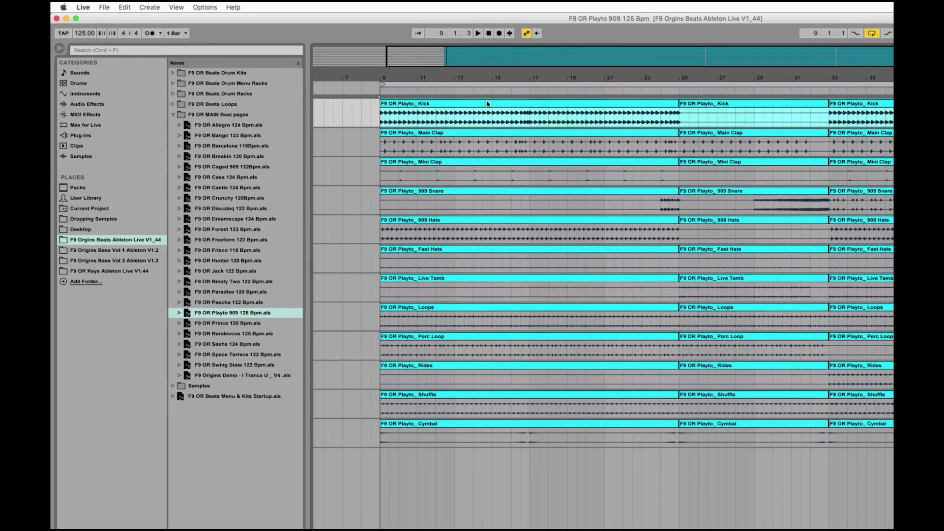
# - Play the beat from the first Kick clip and show the track volume automation on all tracks from Kick to Cymbal
pyautogui.click(497, 106)
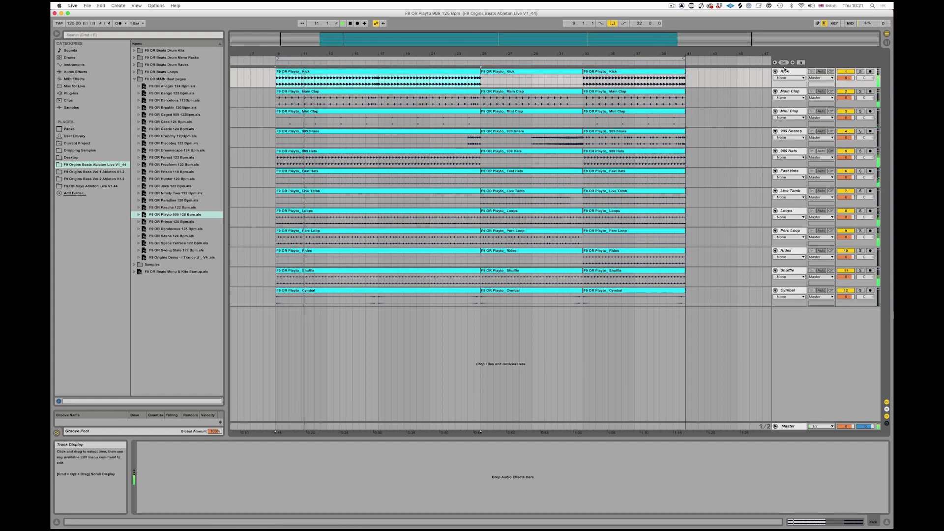
pyautogui.click(846, 297)
pyautogui.press('a')
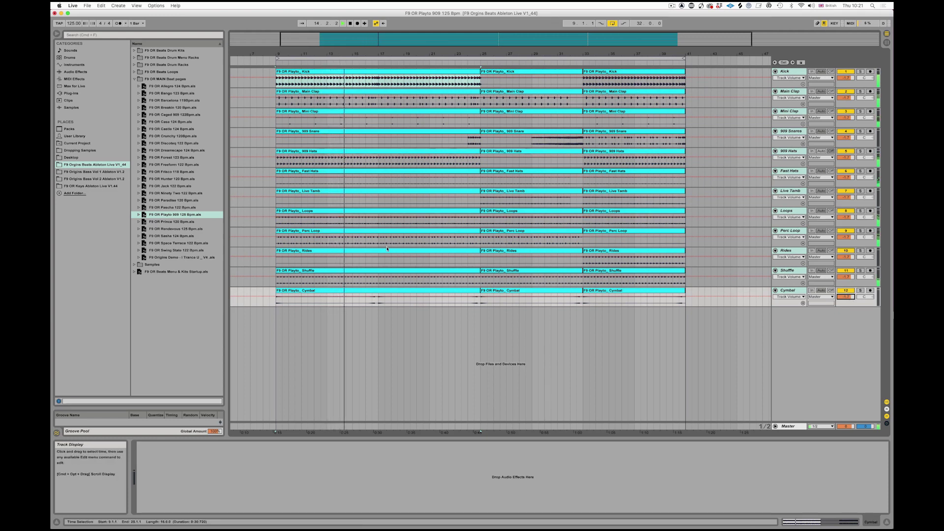
# - Audition the Perc Loop track in solo from bar 9, and mute it in the full mix
pyautogui.click(486, 240)
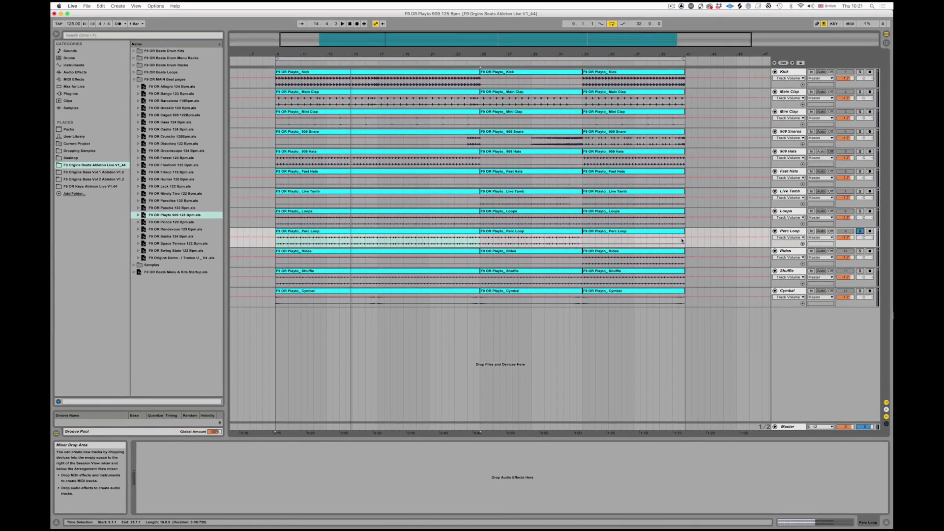
pyautogui.click(860, 232)
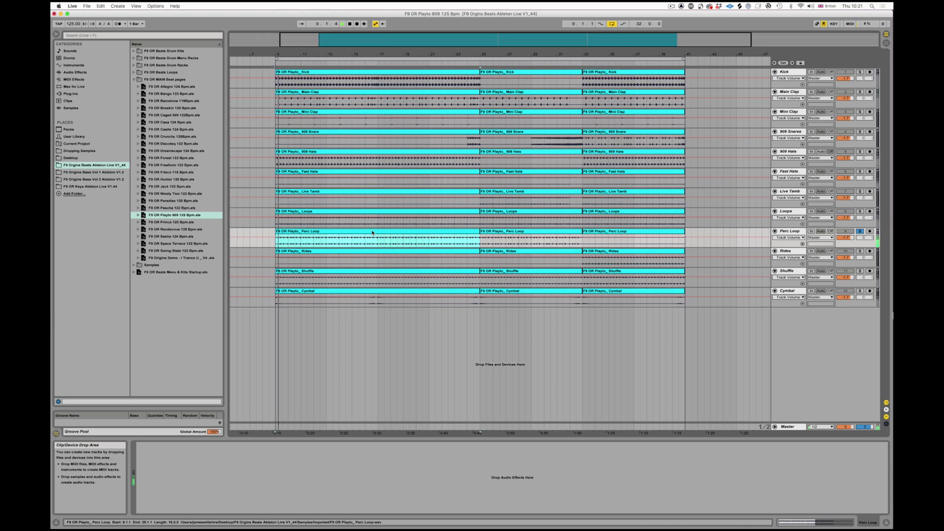
pyautogui.press('space')
pyautogui.click(860, 232)
pyautogui.moveTo(843, 236); pyautogui.dragTo(842, 265)
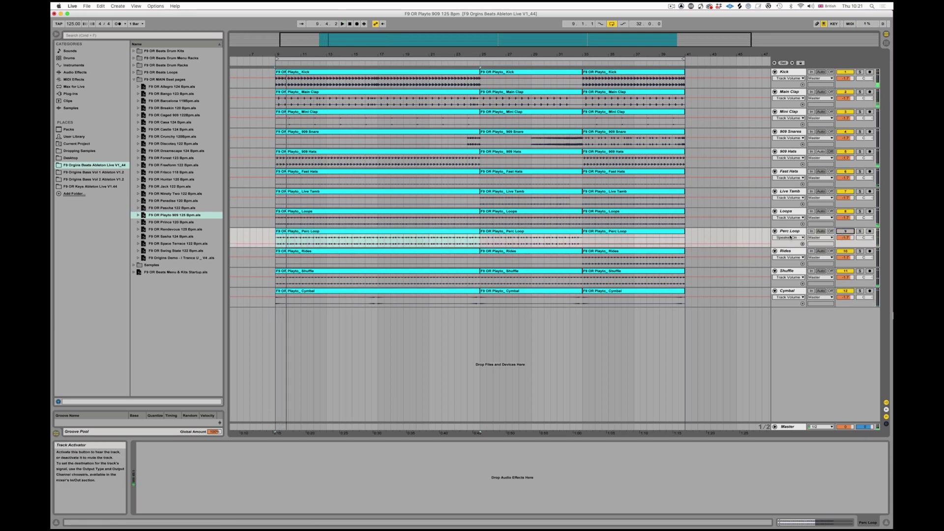
# - Mute the Mini Clap track, select its clips across bars 9 to 41 and play the beat without it
pyautogui.click(326, 112)
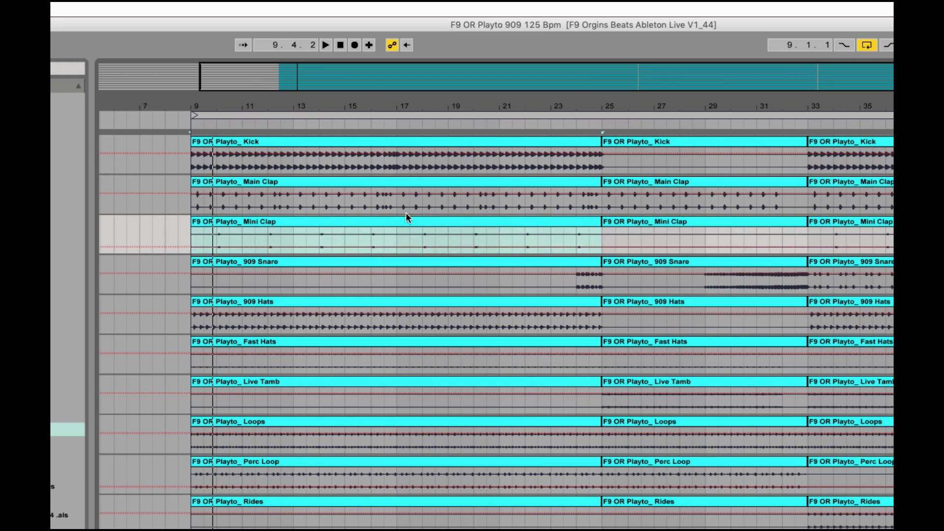
pyautogui.keyDown('shift'); pyautogui.click(821, 224); pyautogui.keyUp('shift')
pyautogui.press('space')
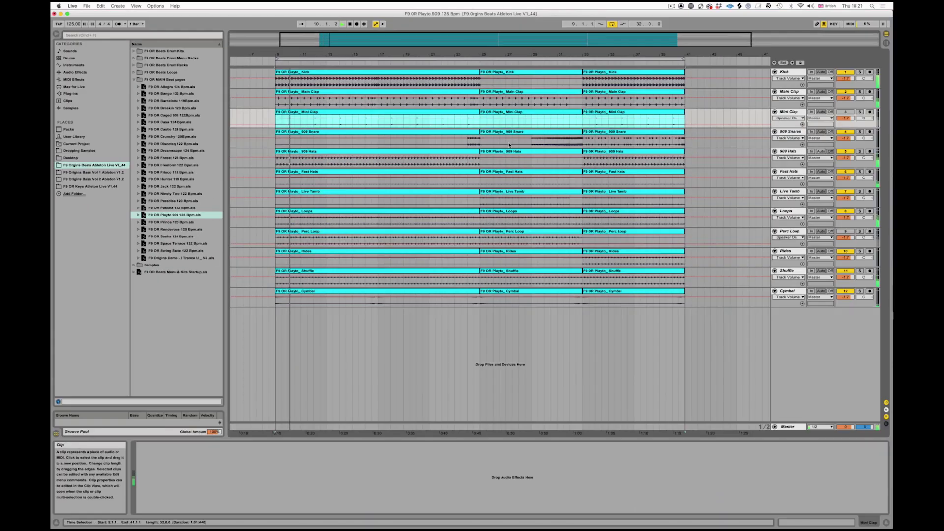
pyautogui.press('space')
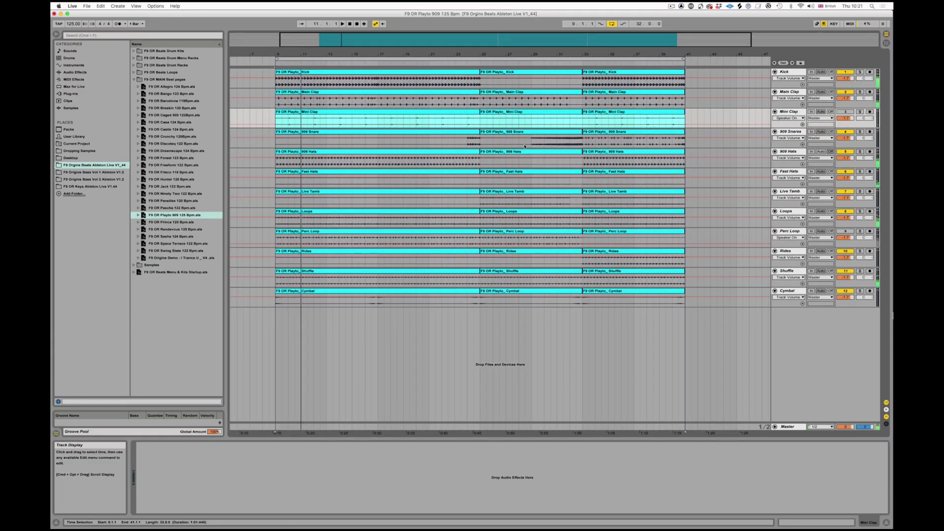
# - Play the arrangement from bar 29, where the 909 Snare build starts, into the third section
pyautogui.click(532, 143)
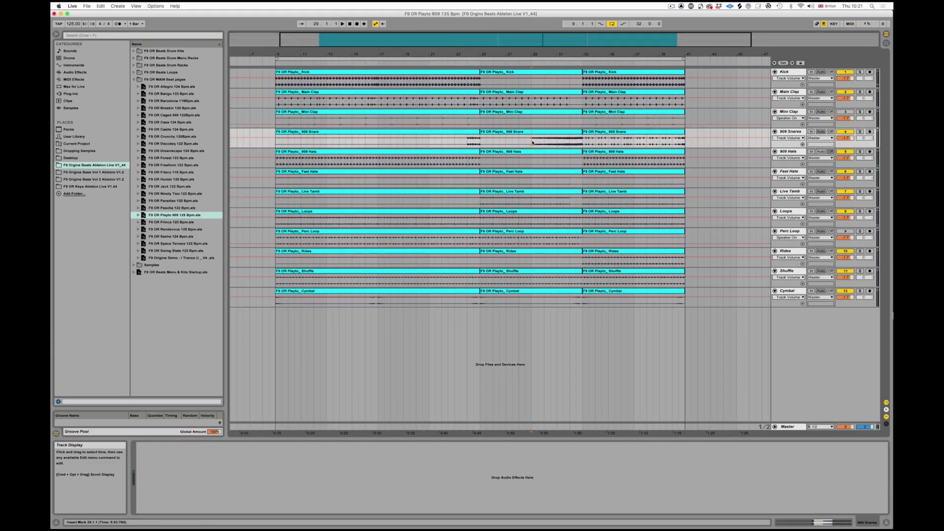
pyautogui.press('space')
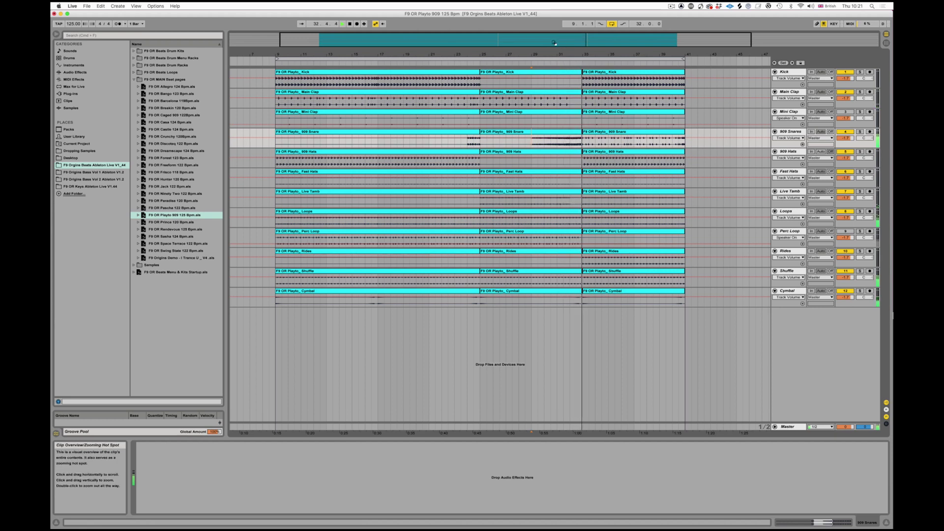
pyautogui.moveTo(556, 44); pyautogui.dragTo(556, 38)
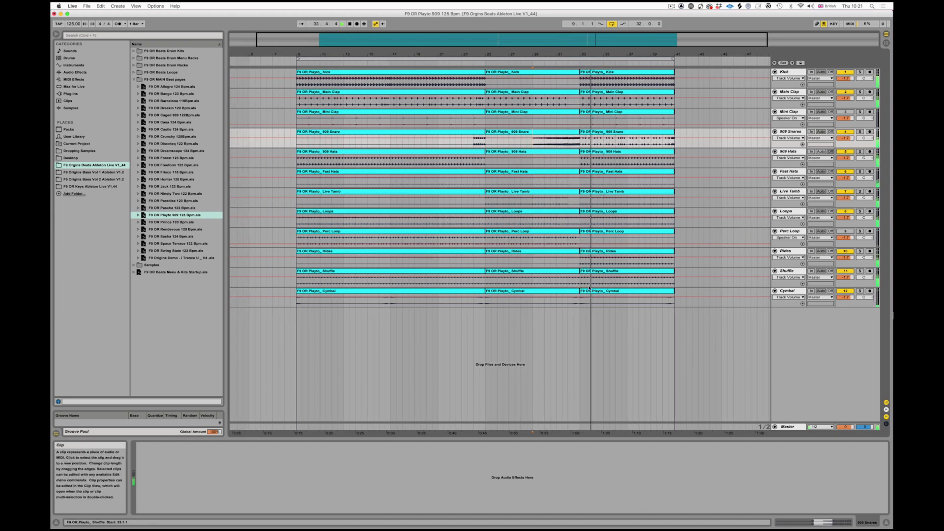
pyautogui.press('space')
# - Delete the third section's clips, from bar 33 to bar 41, on all tracks
pyautogui.moveTo(579, 306); pyautogui.dragTo(673, 78)
pyautogui.press('Delete')
pyautogui.moveTo(715, 298); pyautogui.dragTo(610, 96)
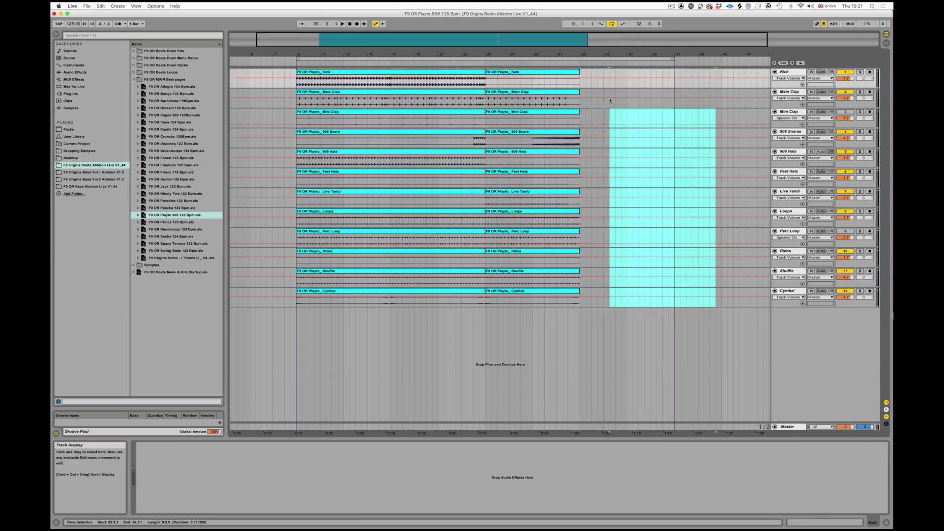
# - Duplicate the time of the first section, bars 9 to 25, across all tracks from Kick to Cymbal
pyautogui.click(413, 77)
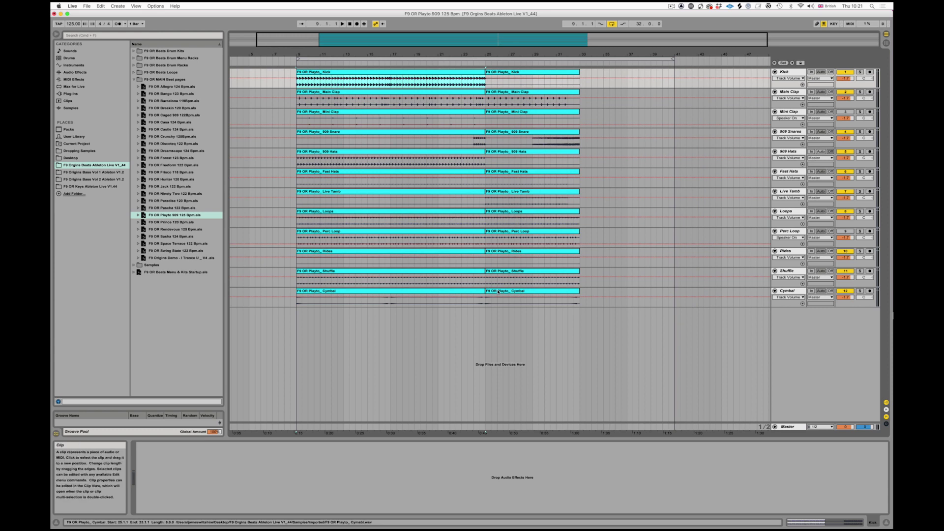
pyautogui.keyDown('shift'); pyautogui.click(474, 293); pyautogui.keyUp('shift')
pyautogui.click(100, 6)
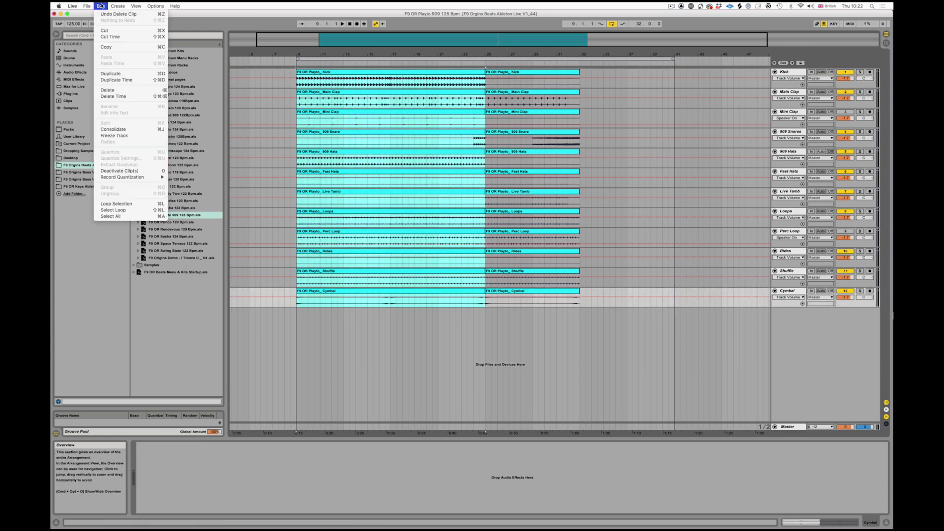
pyautogui.click(121, 80)
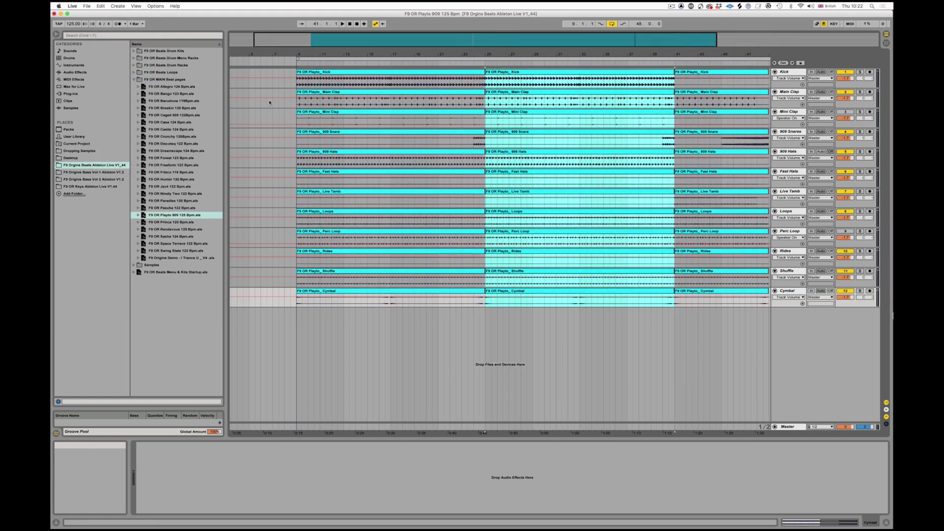
pyautogui.moveTo(521, 44); pyautogui.dragTo(606, 42)
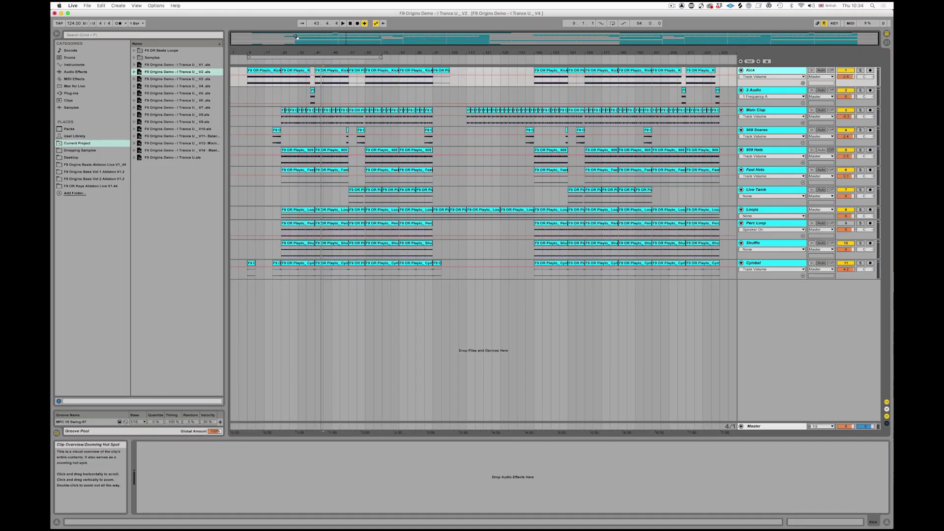
# - Inspect the 909 Snare fill at bar 21 and the EQ Eight on the 2 Audio kick track in the V2 arrangement
pyautogui.moveTo(248, 37); pyautogui.dragTo(375, 115)
pyautogui.click(329, 130)
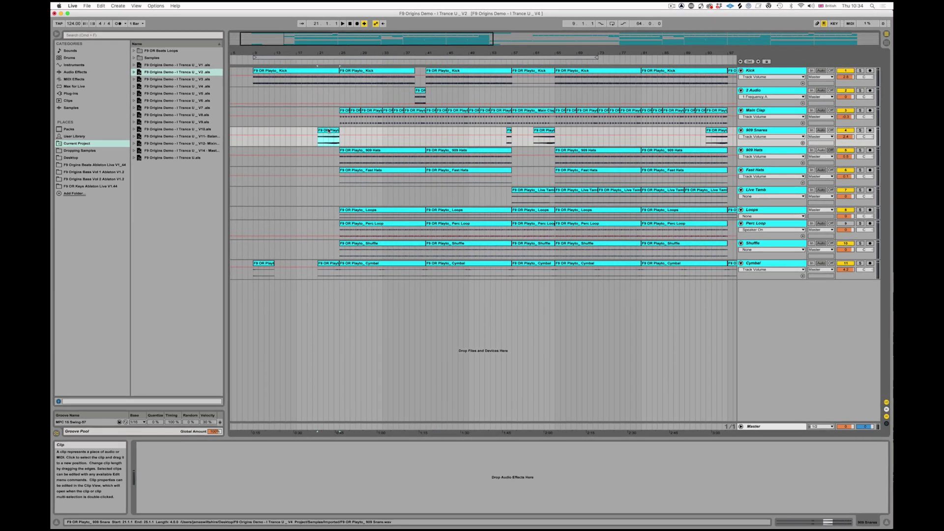
pyautogui.click(422, 91)
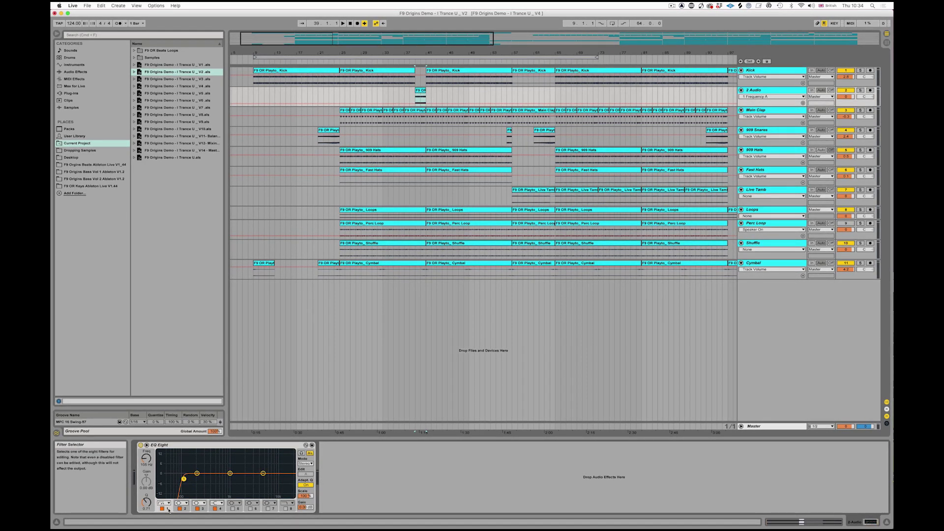
pyautogui.click(176, 445)
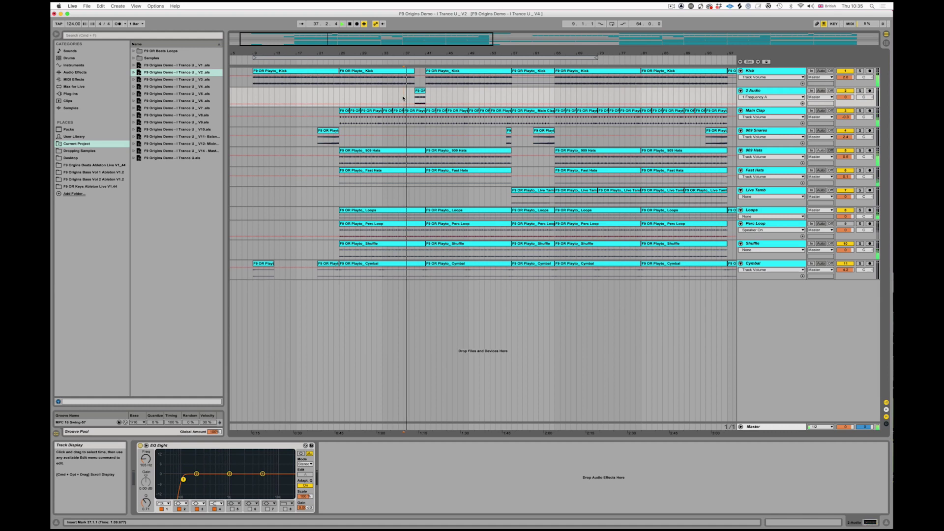
# - Play the transition from bar 37 through the filtered kick clip on the 2 Audio track
pyautogui.moveTo(329, 39); pyautogui.dragTo(329, 69)
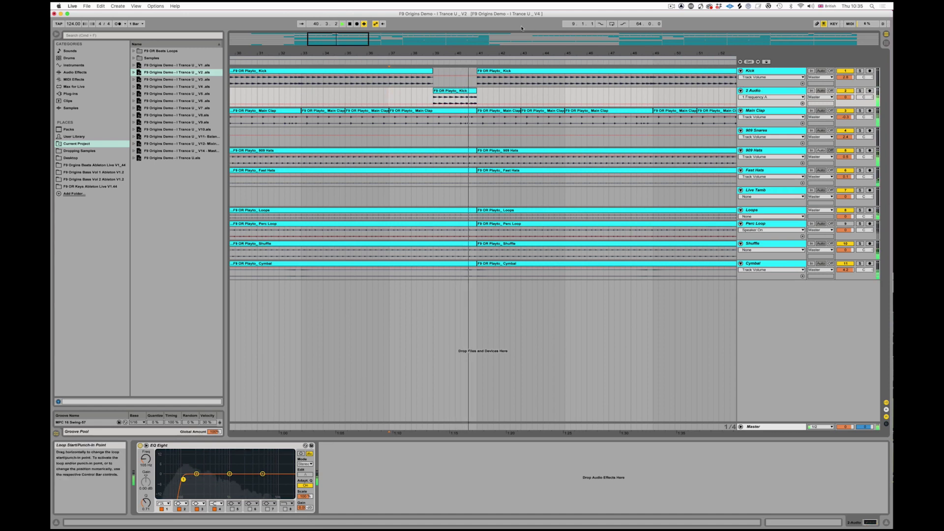
pyautogui.moveTo(485, 53); pyautogui.dragTo(486, 26)
pyautogui.press('space')
pyautogui.moveTo(431, 51); pyautogui.dragTo(432, 35)
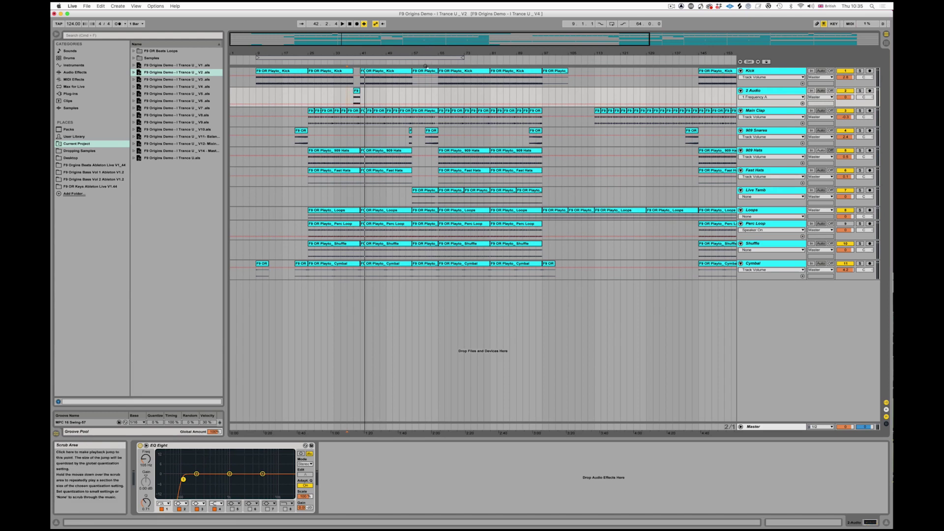
# - Play the breakdown from the Loops clip at bar 97
pyautogui.hscroll(1, 607, 219)
pyautogui.hscroll(5, 607, 219)
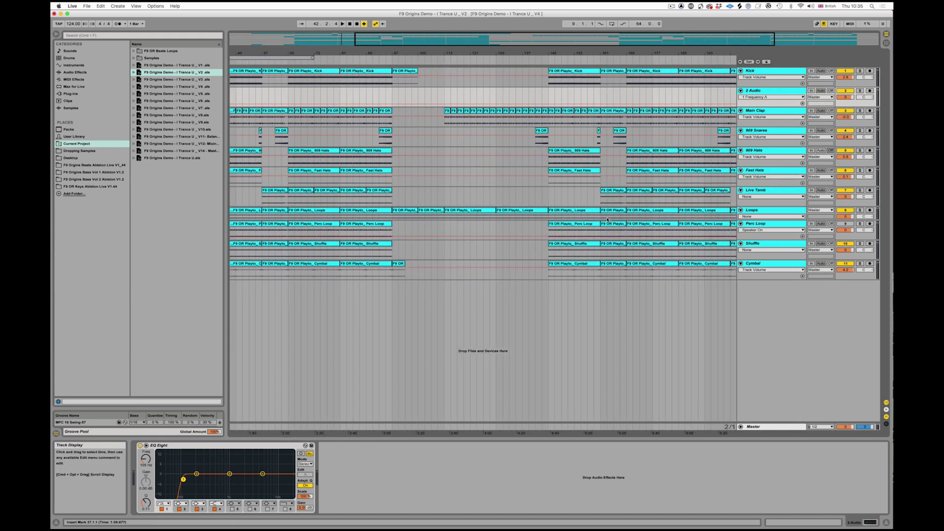
pyautogui.click(413, 211)
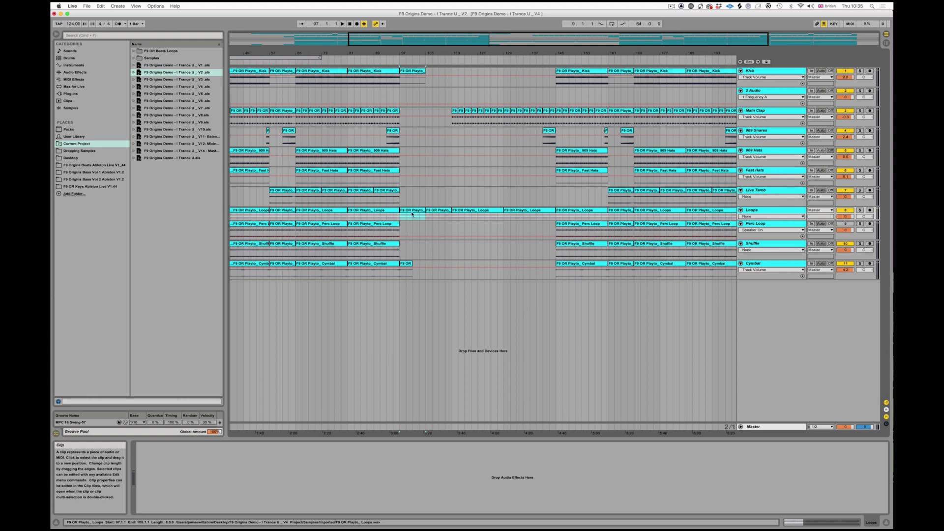
pyautogui.press('space')
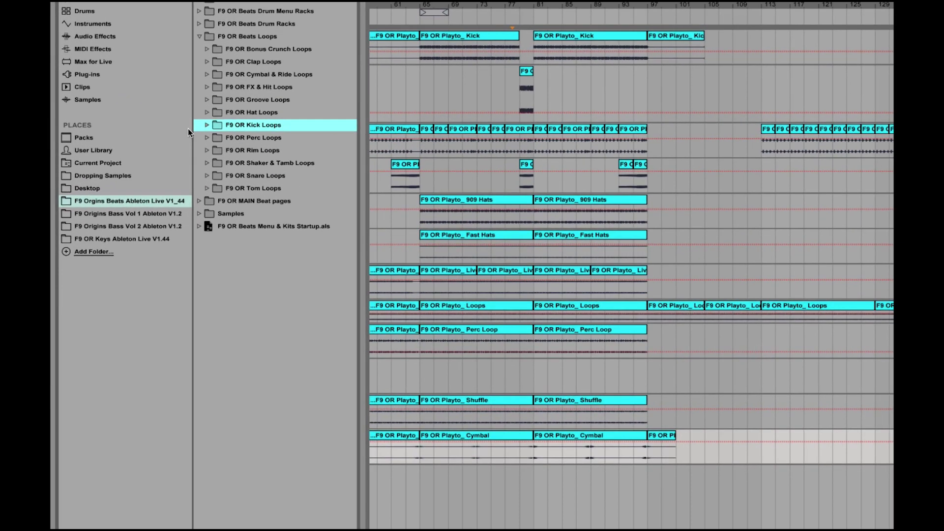
# - Add the F9 OR Forest_ Noise FX Loop from the F9 OR FX & Hit Loops folder below the Cymbal track
pyautogui.click(207, 87)
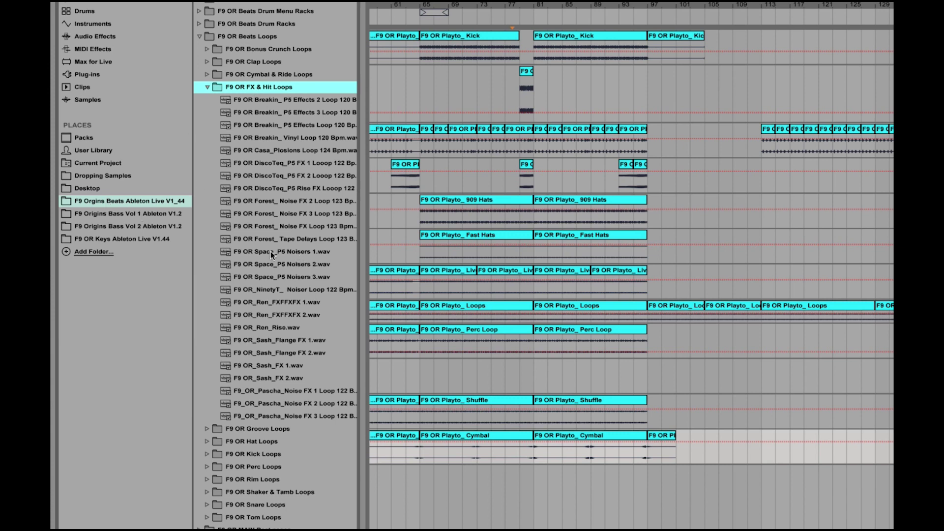
pyautogui.moveTo(290, 226); pyautogui.dragTo(419, 491)
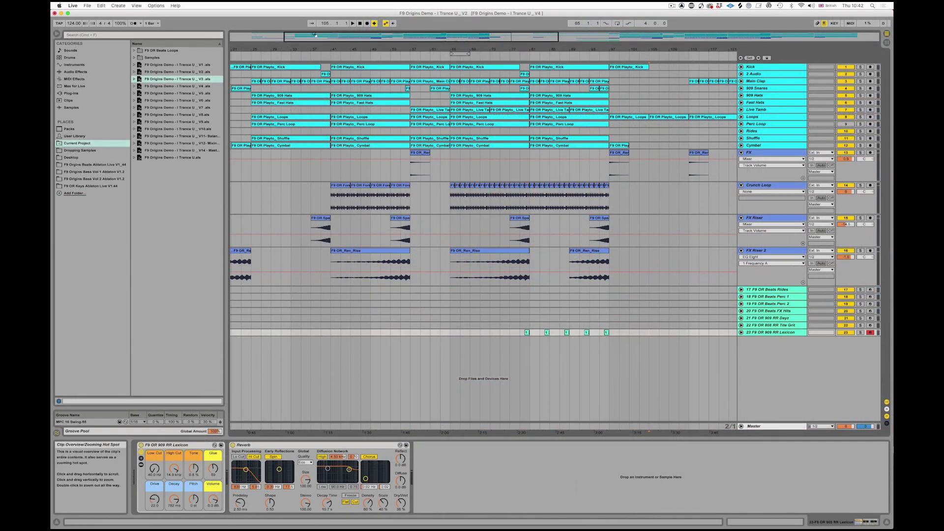
# - Play the V3 arrangement from the first Forest clip on the Crunch Loop track
pyautogui.moveTo(316, 35); pyautogui.dragTo(316, 47)
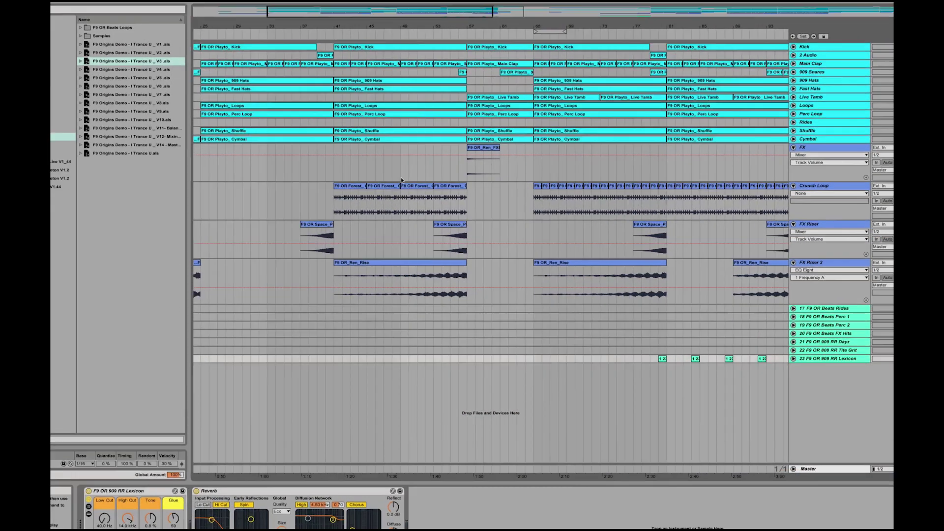
pyautogui.click(344, 185)
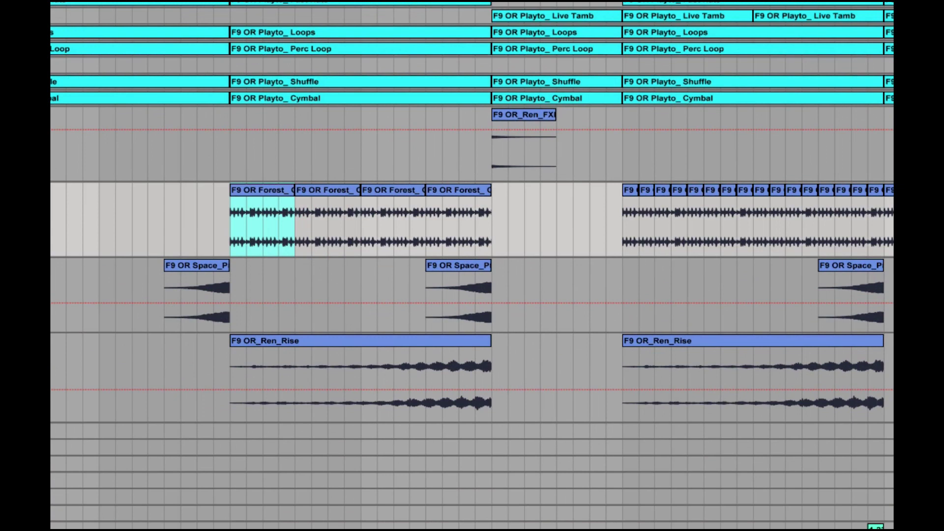
pyautogui.press('space')
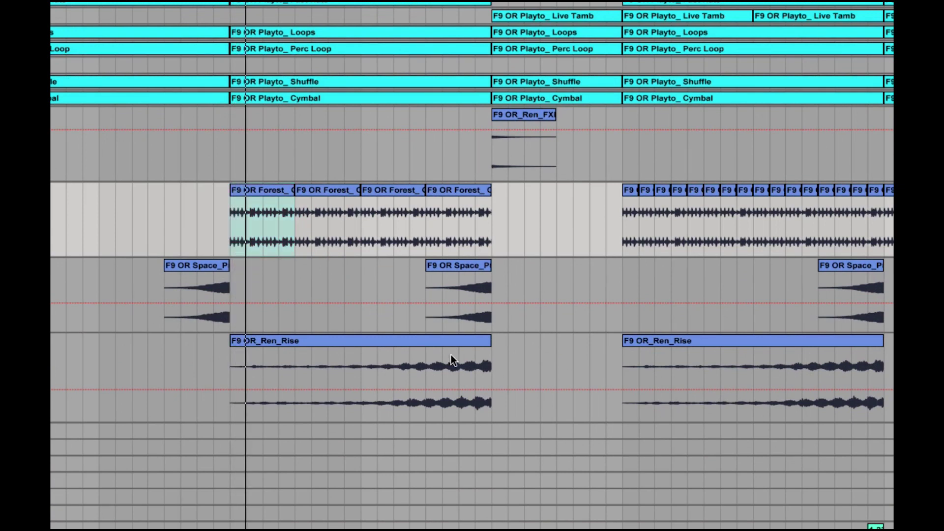
# - Play the F9 OR_Ren_Rise riser from about bar 52 and select the Space riser clip above its end
pyautogui.click(409, 366)
pyautogui.press('space')
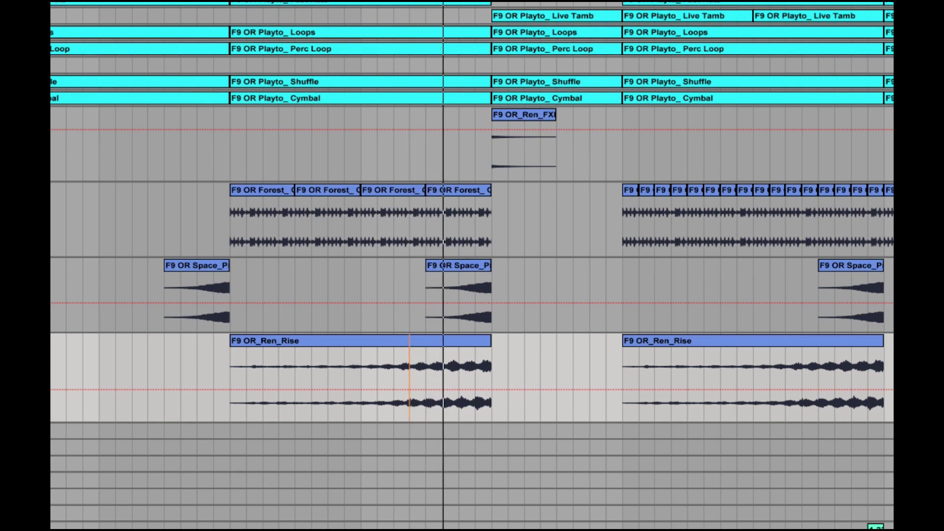
pyautogui.click(457, 266)
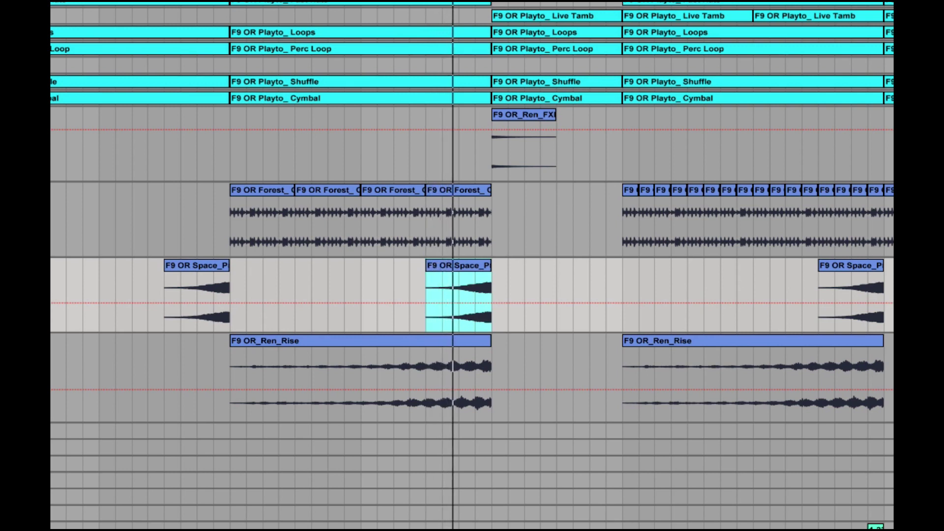
# - Play the F9 OR_Ren_FX hit on the FX track and the transition into it from the last Forest clip on the Crunch Loop track
pyautogui.press('space')
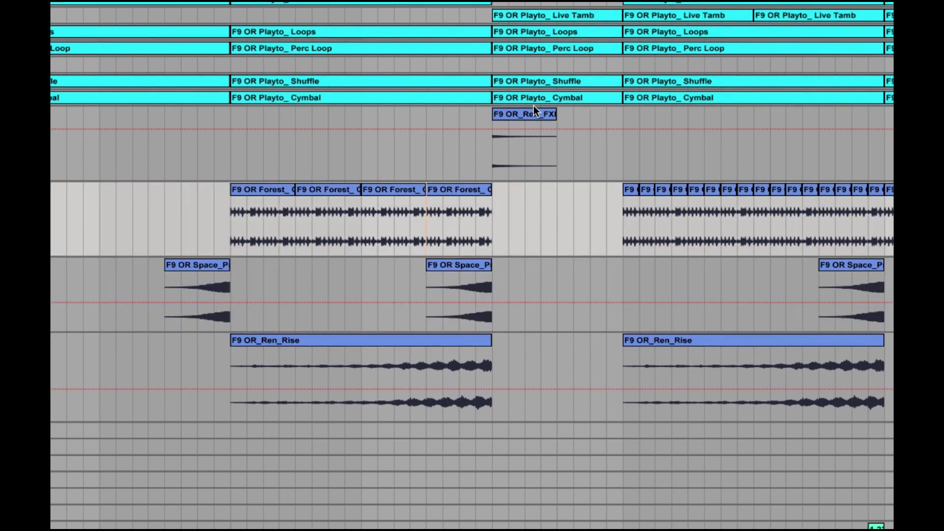
pyautogui.click(533, 114)
pyautogui.press('space')
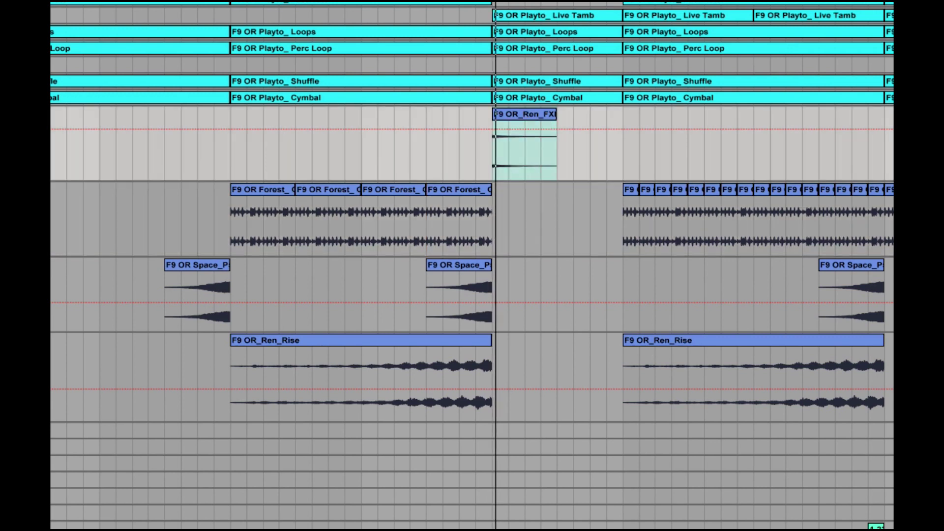
pyautogui.click(435, 223)
pyautogui.press('space')
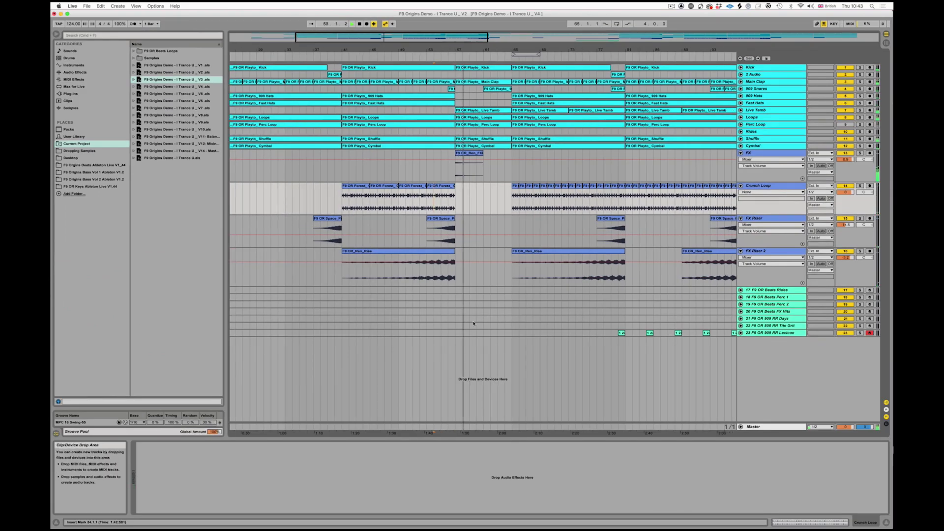
# - Unfold the 23 F9 OR 909 RR Lexicon track to show its rack and Reverb, and play its first clip at bar 80
pyautogui.click(527, 319)
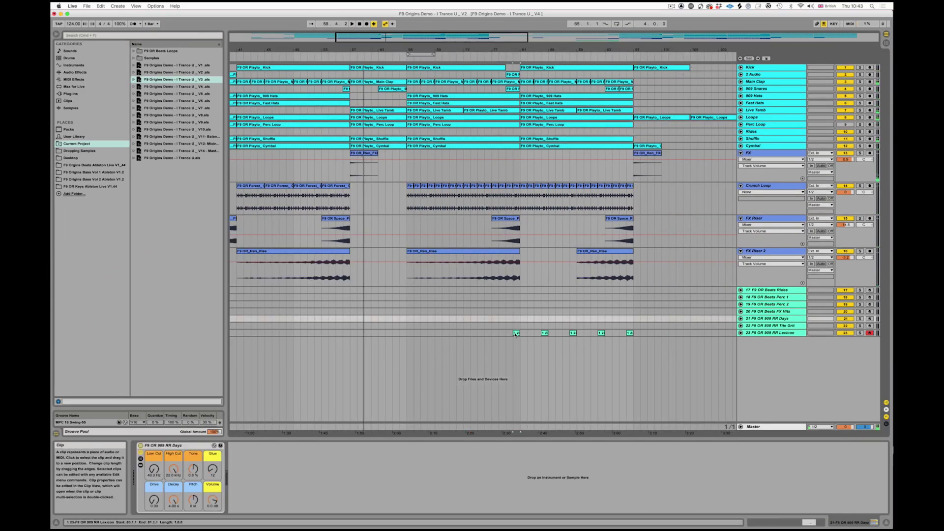
pyautogui.click(517, 332)
pyautogui.click(741, 333)
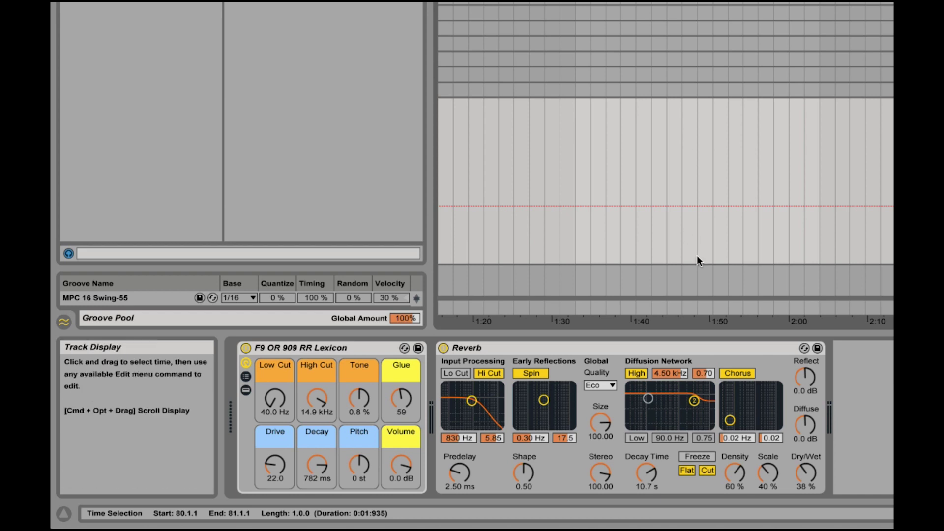
pyautogui.click(329, 350)
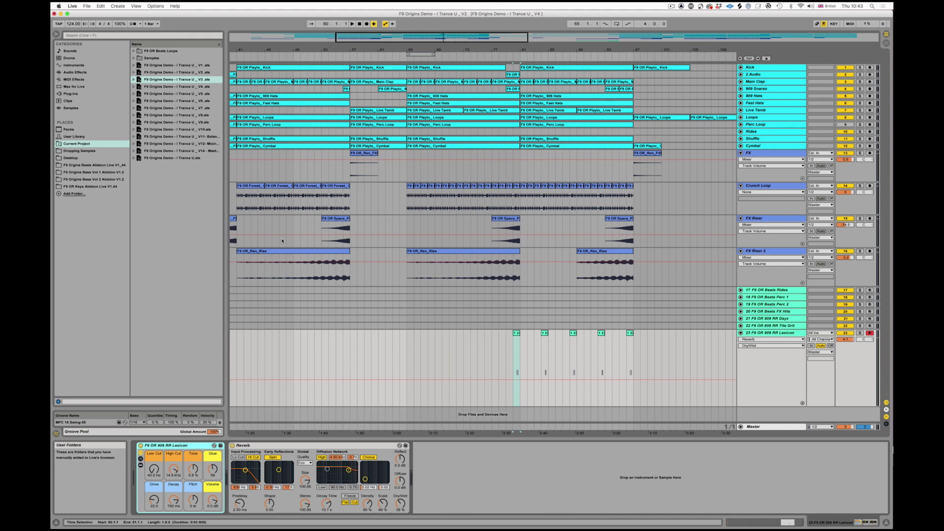
pyautogui.moveTo(445, 40); pyautogui.dragTo(446, 89)
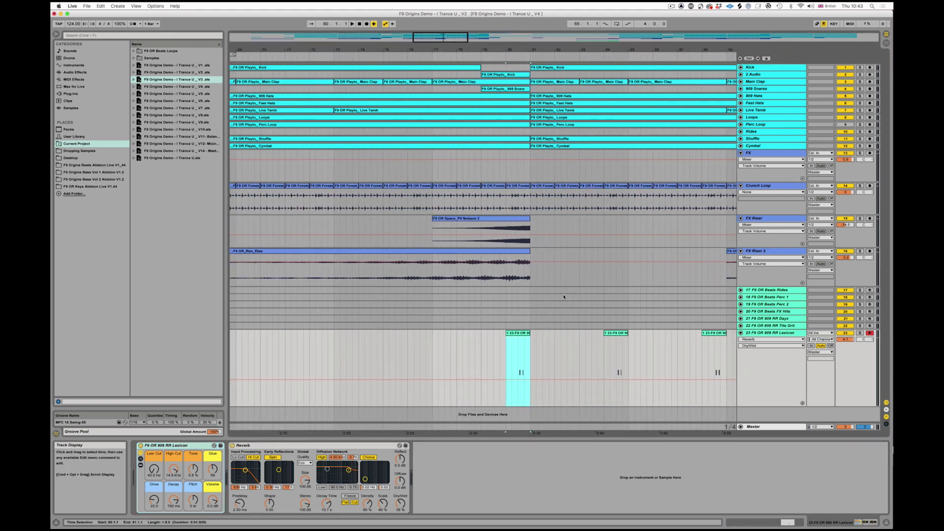
pyautogui.press('space')
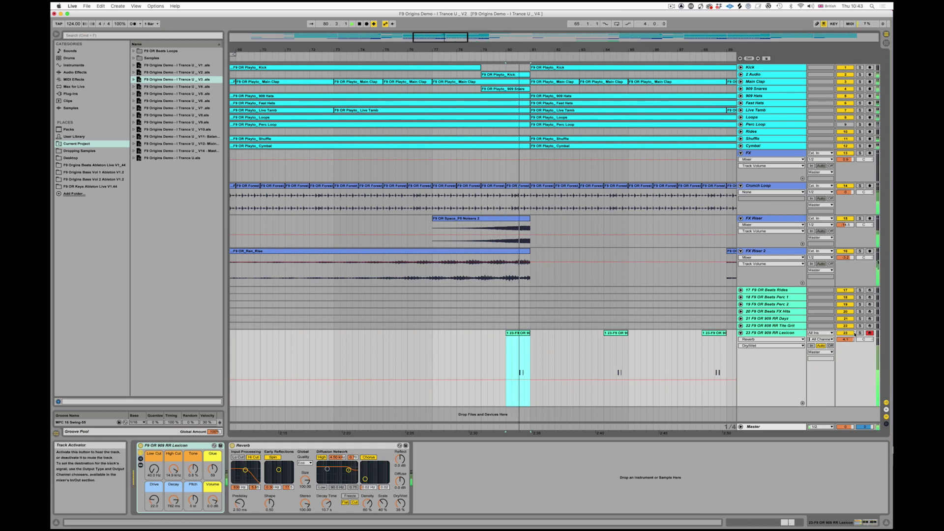
pyautogui.press('space')
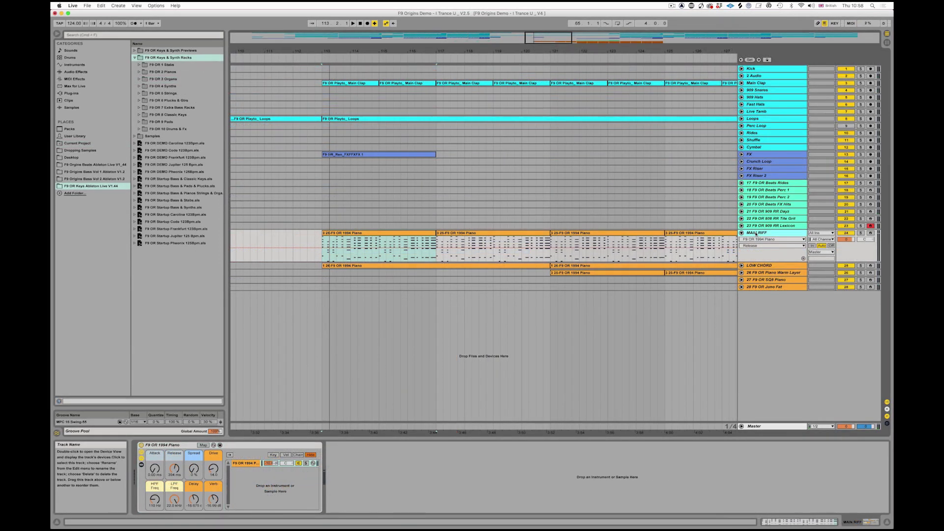
# - Play the MAIN RIFF track's first F9 OR 1994 Piano clip from bar 113
pyautogui.click(552, 37)
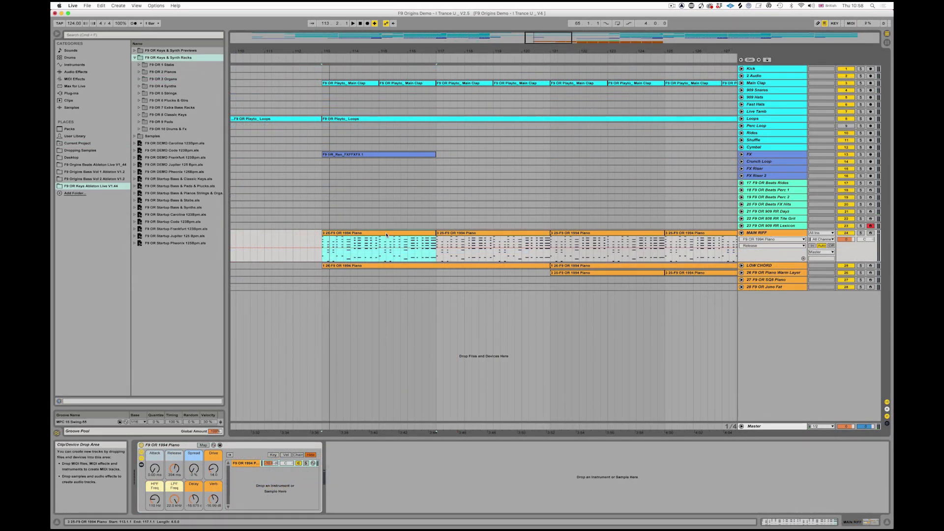
pyautogui.moveTo(551, 37); pyautogui.dragTo(548, 47)
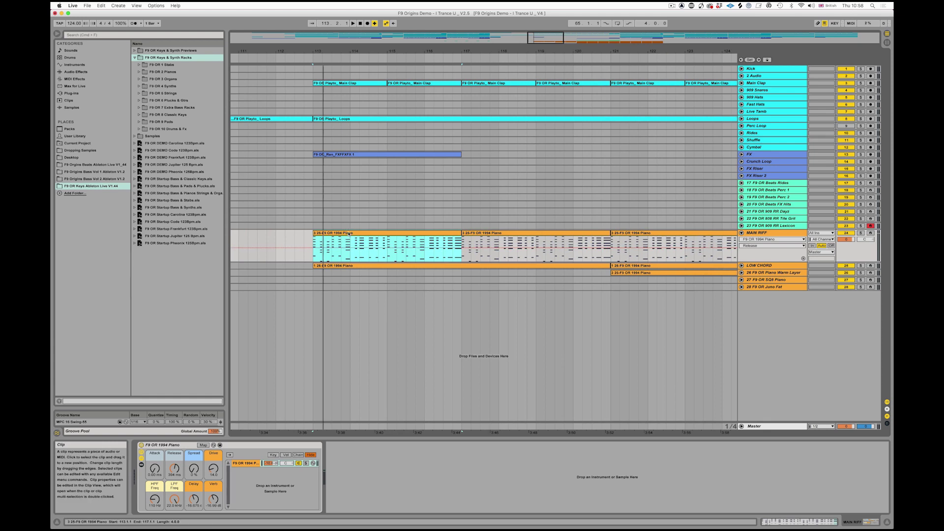
pyautogui.press('space')
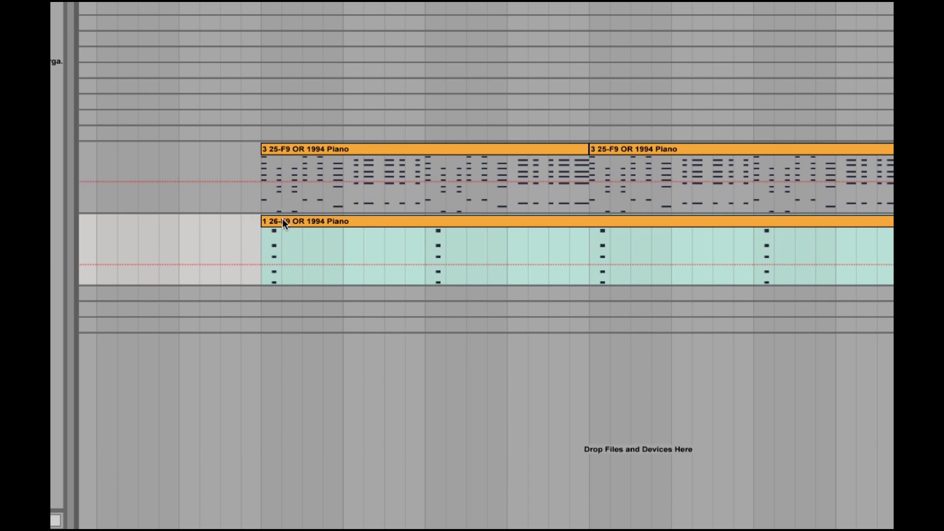
# - Play the first piano clip on the LOW CHORD track from bar 113
pyautogui.click(283, 223)
pyautogui.press('space')
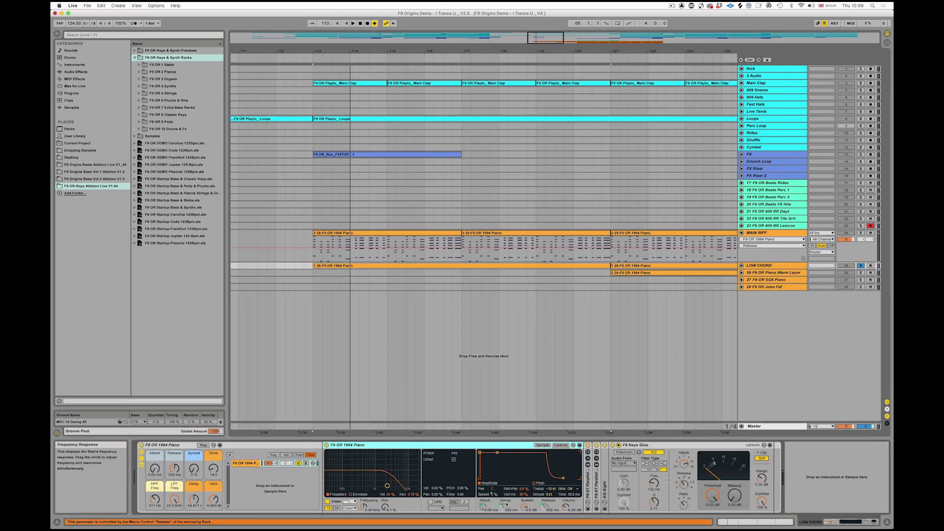
pyautogui.moveTo(551, 491); pyautogui.dragTo(551, 494)
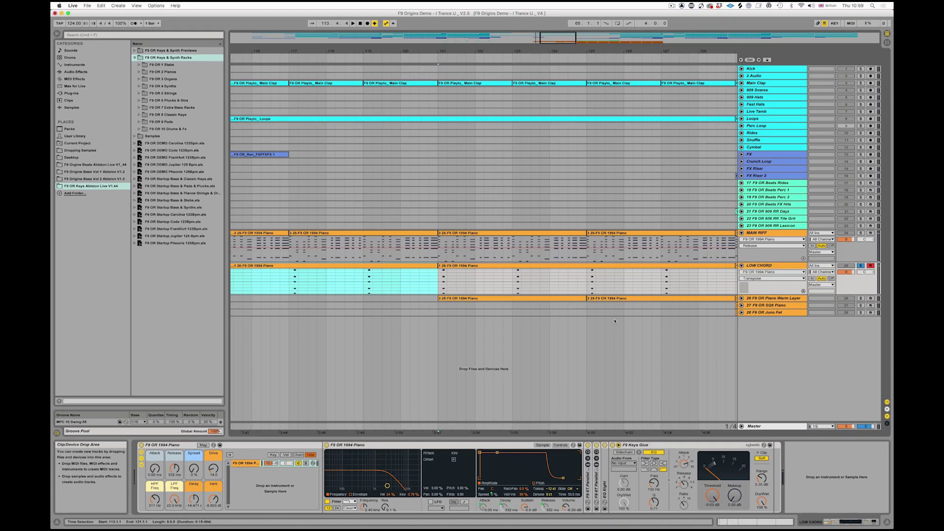
# - Unfold the 26 F9 OR Piano Warm Layer track, solo and arm it, and play its first clip
pyautogui.click(741, 298)
pyautogui.click(768, 299)
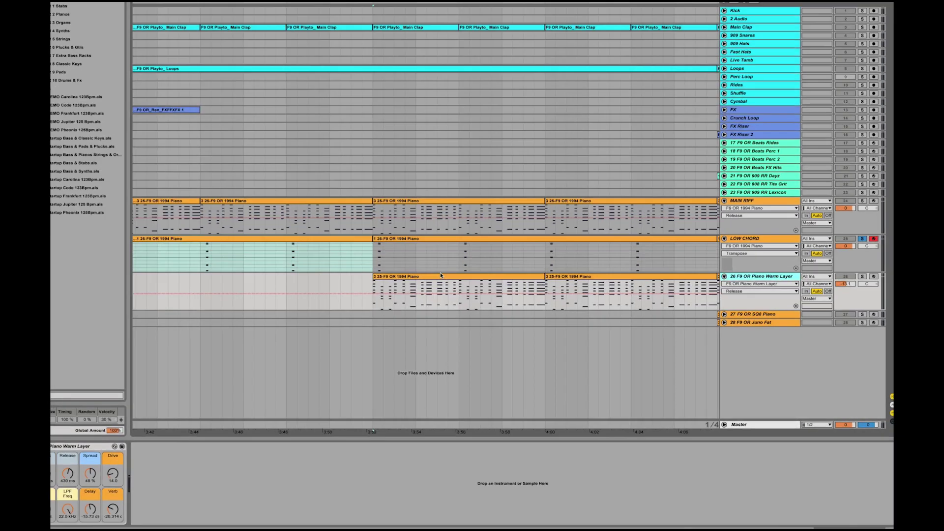
pyautogui.click(496, 298)
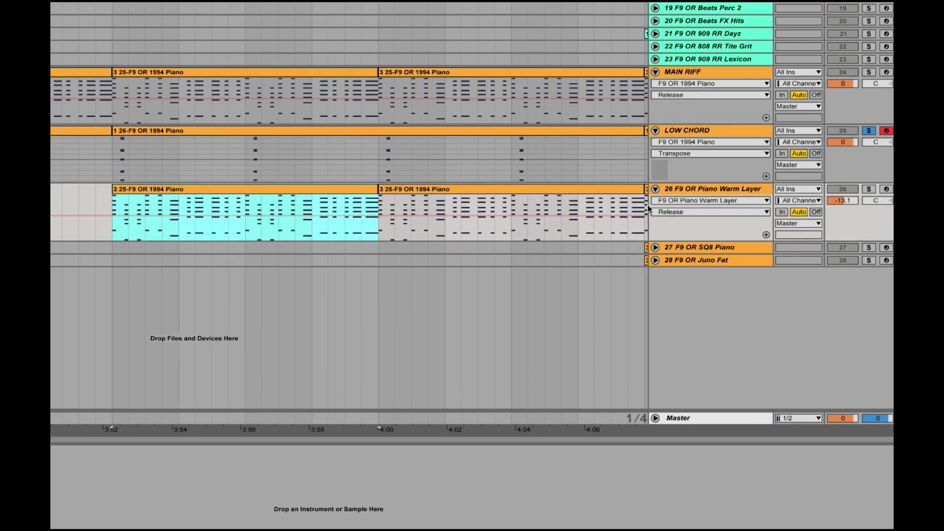
pyautogui.click(721, 189)
pyautogui.click(869, 190)
pyautogui.click(887, 189)
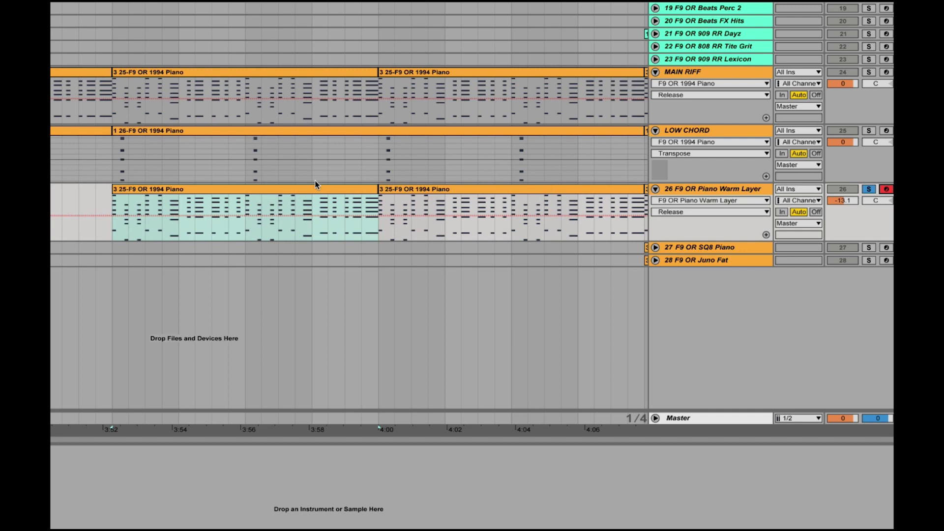
pyautogui.click(310, 189)
pyautogui.press('space')
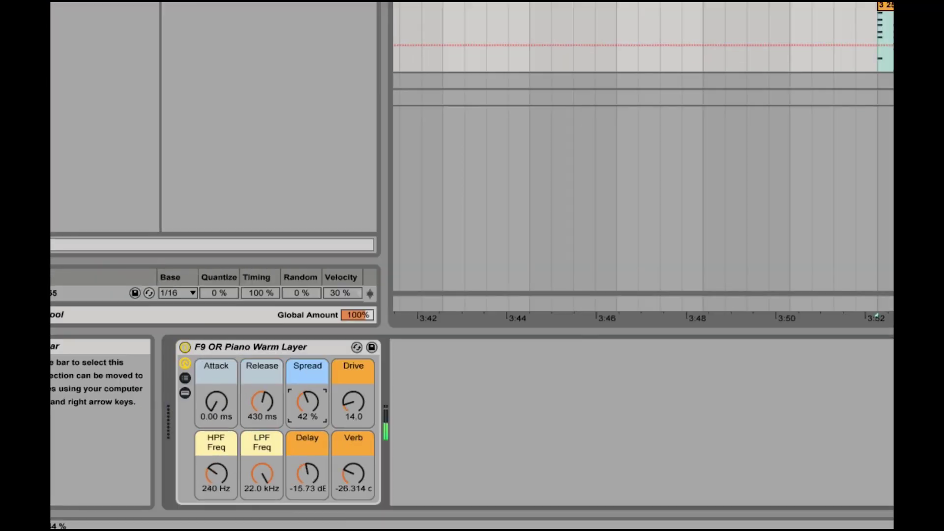
# - Set the Spread macro of the F9 OR Piano Warm Layer rack to 42 %
pyautogui.moveTo(307, 402); pyautogui.dragTo(306, 402)
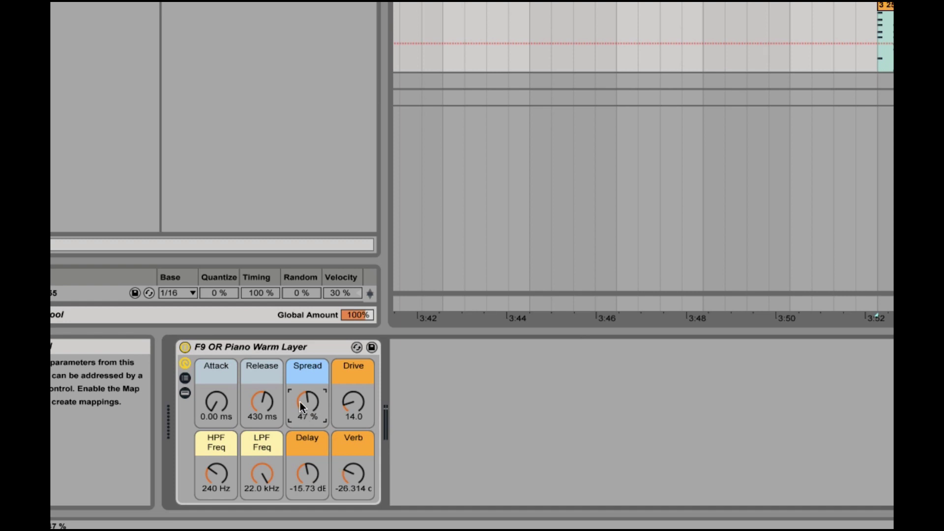
pyautogui.moveTo(303, 406)
pyautogui.mouseDown()
pyautogui.moveTo(303, 369)
pyautogui.moveTo(303, 427)
pyautogui.moveTo(303, 368)
pyautogui.moveTo(303, 408)
pyautogui.mouseUp()
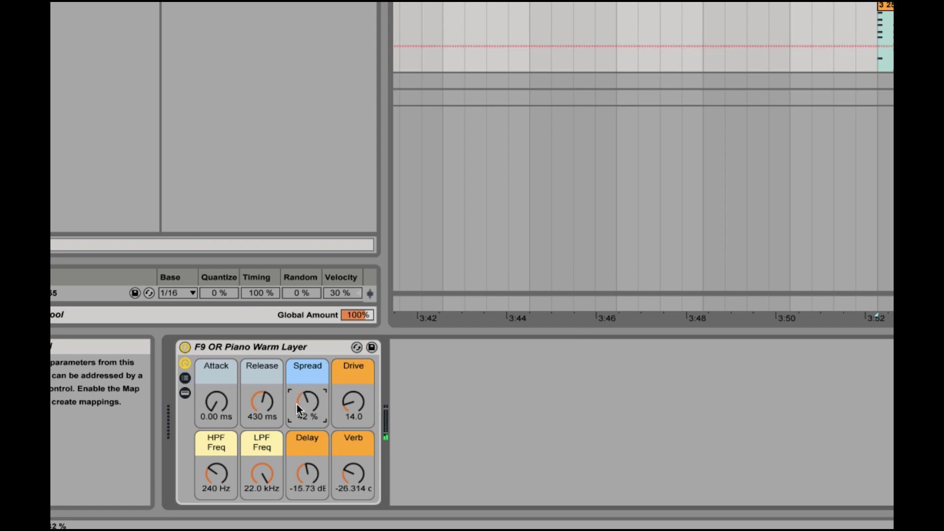
pyautogui.click(282, 346)
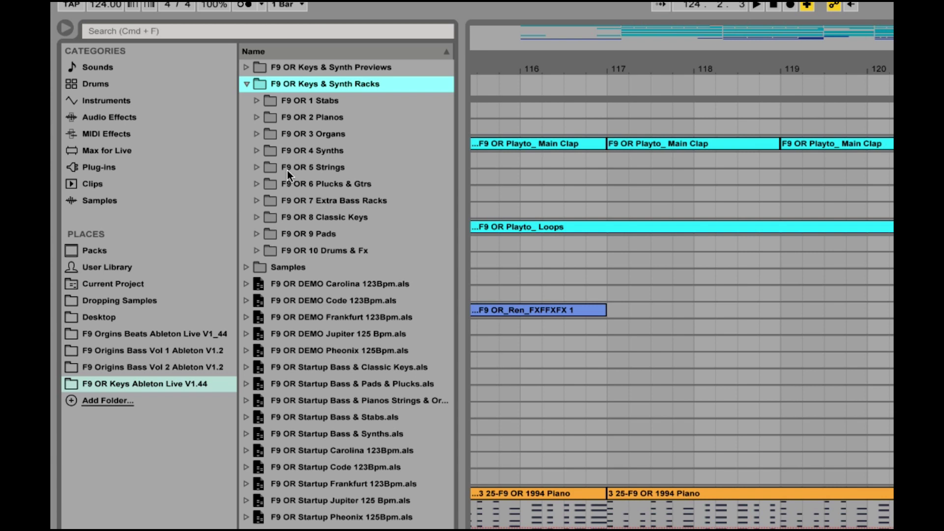
# - Look through the Pianos, Organs, Synths and Strings folders in F9 OR Keys & Synth Racks, closing each one again
pyautogui.click(247, 84)
pyautogui.click(247, 84)
pyautogui.click(256, 117)
pyautogui.click(256, 117)
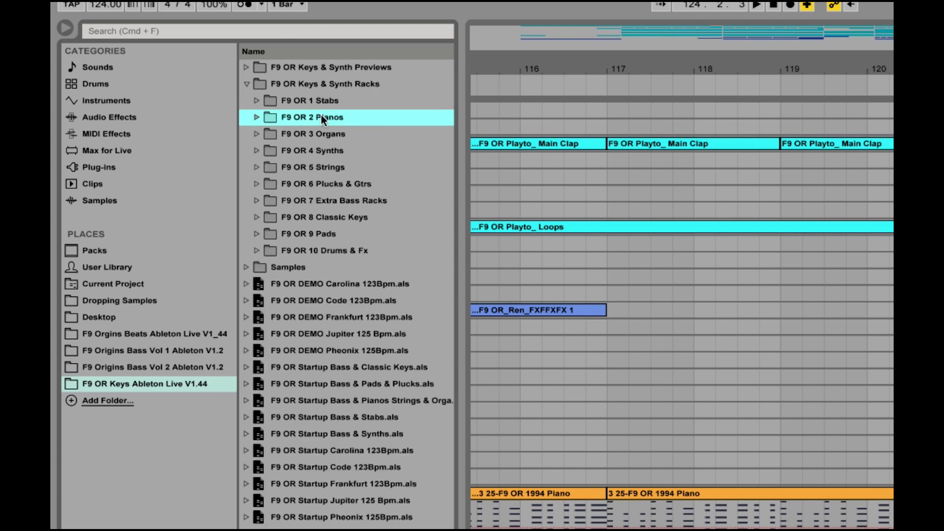
pyautogui.click(298, 134)
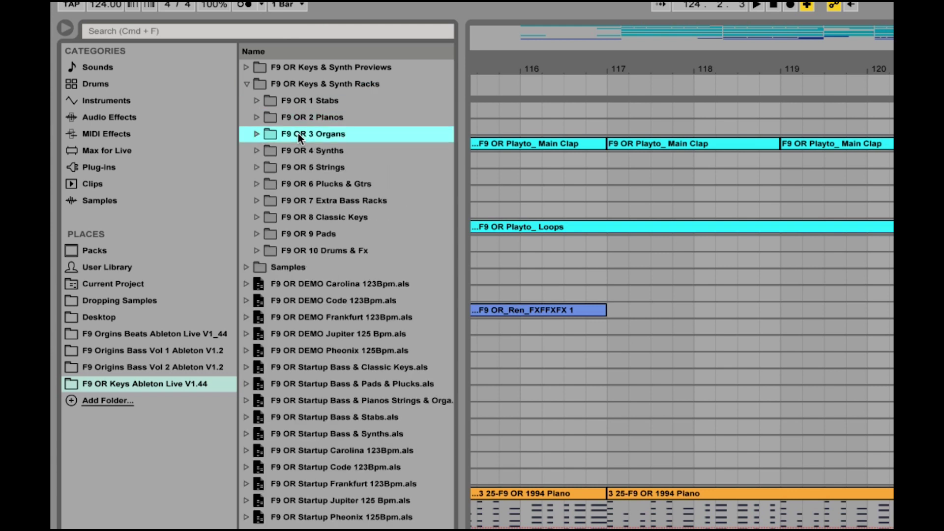
pyautogui.click(258, 134)
pyautogui.click(258, 132)
pyautogui.click(256, 150)
pyautogui.click(256, 150)
pyautogui.click(256, 167)
pyautogui.click(256, 167)
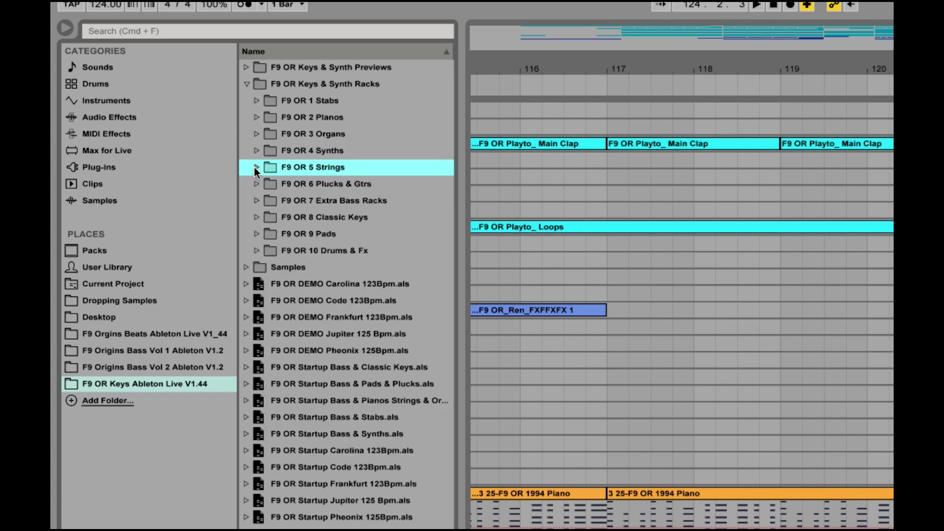
# - Look through the Plucks & Gtrs, Extra Bass Racks, Classic Keys and Pads folders of the F9 OR racks
pyautogui.click(257, 184)
pyautogui.click(257, 183)
pyautogui.click(255, 201)
pyautogui.click(256, 200)
pyautogui.click(256, 218)
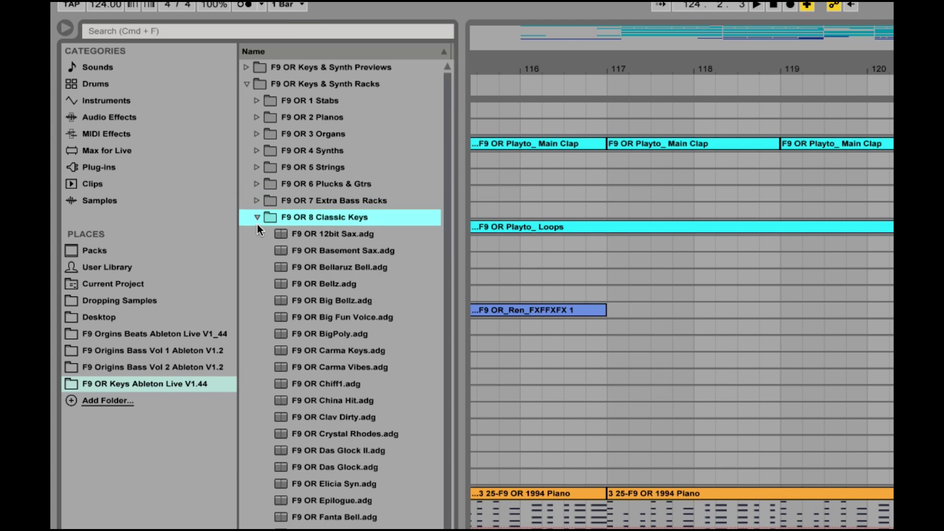
pyautogui.click(255, 216)
pyautogui.click(256, 234)
pyautogui.click(256, 234)
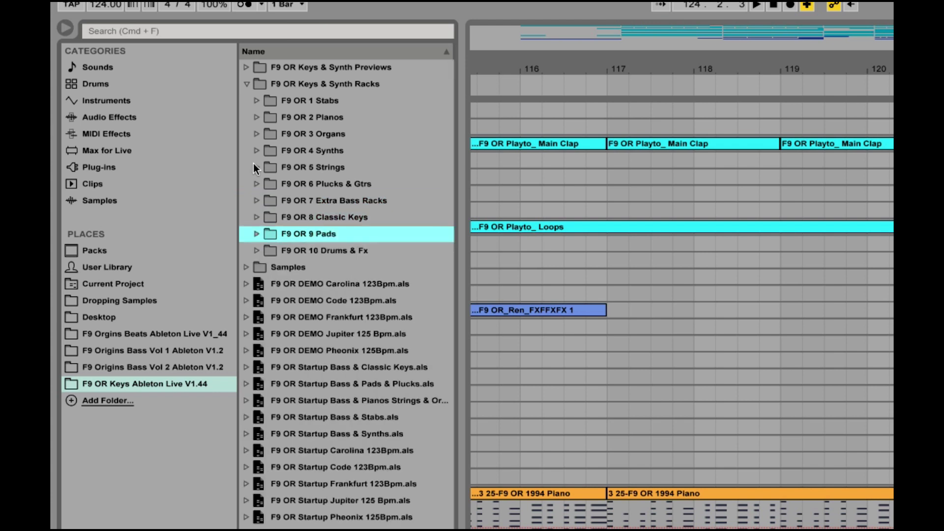
# - Look through the stab presets in the F9 OR 1 Stabs folder and close the folder again
pyautogui.click(256, 101)
pyautogui.scroll(-15, 356, 331)
pyautogui.scroll(15, 356, 329)
pyautogui.scroll(-10, 356, 329)
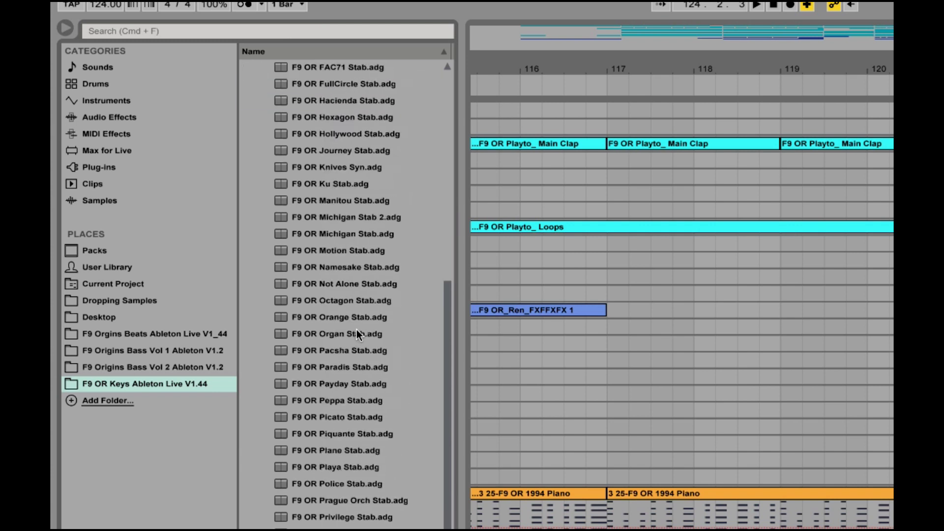
pyautogui.scroll(8, 356, 329)
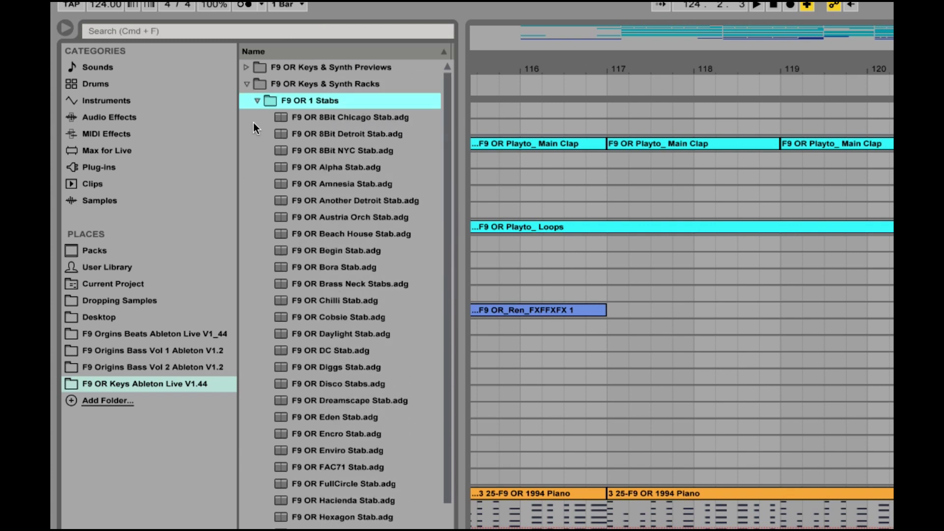
pyautogui.click(257, 100)
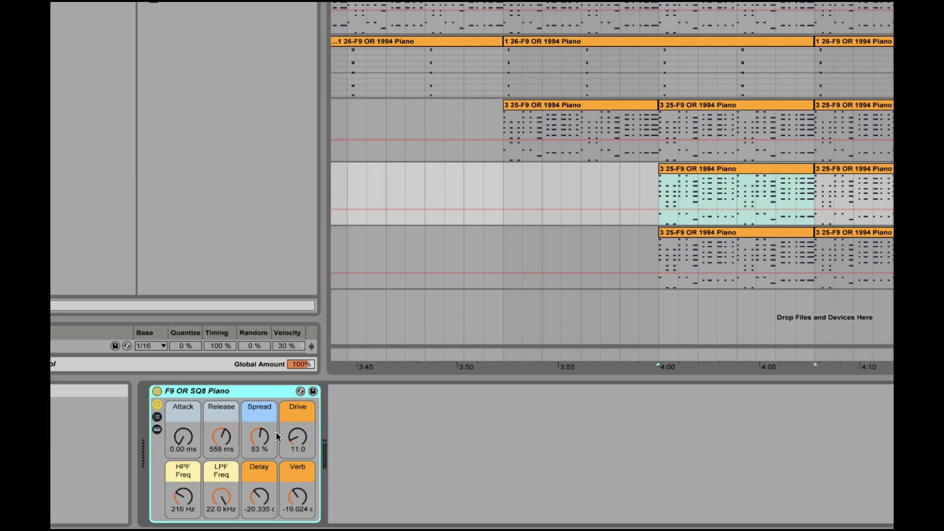
# - Strip back the F9 OR SQ8 Piano rack with Spread 0 %, HPF Freq 41 Hz, Verb -60.612 dB and Delay -21.87 dB while playing its clip
pyautogui.moveTo(262, 423); pyautogui.dragTo(262, 462)
pyautogui.moveTo(183, 496); pyautogui.dragTo(183, 511)
pyautogui.press('space')
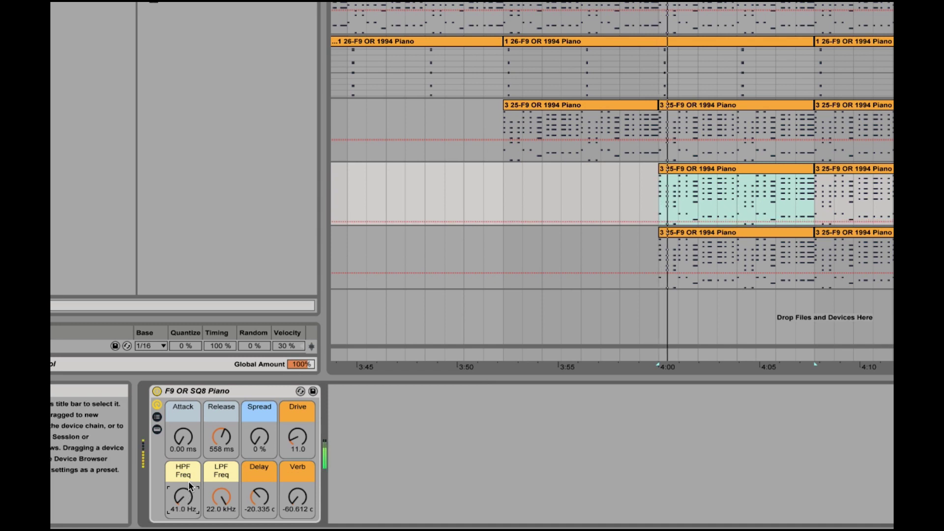
pyautogui.moveTo(265, 503); pyautogui.dragTo(265, 506)
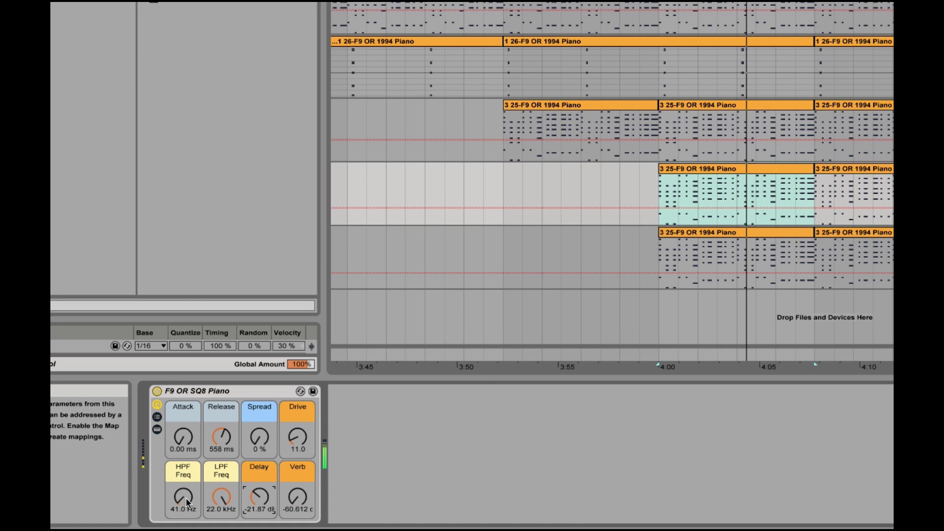
# - Set the F9 OR SQ8 Piano rack to Spread 44 %, HPF Freq 167 Hz, Delay -17.936 dB and Verb -15.73 dB
pyautogui.moveTo(182, 495); pyautogui.dragTo(182, 484)
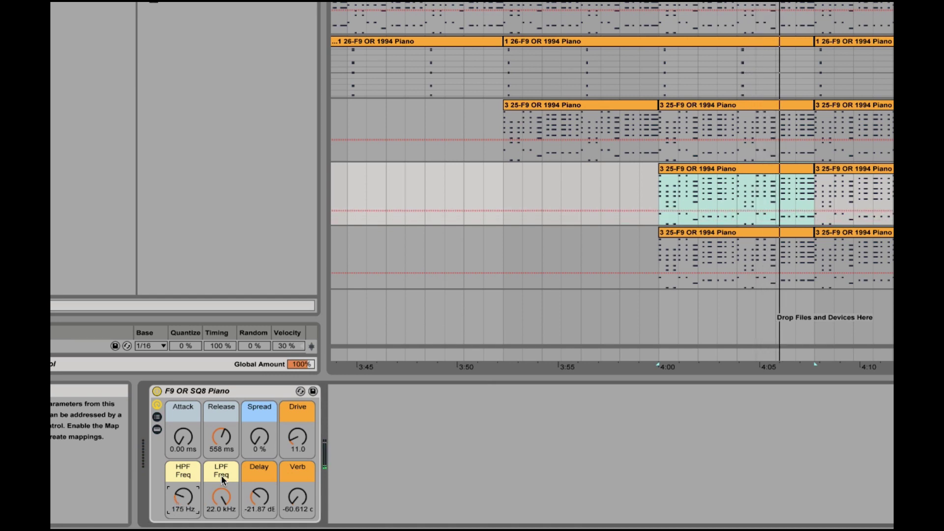
pyautogui.moveTo(262, 444)
pyautogui.mouseDown()
pyautogui.moveTo(262, 435)
pyautogui.moveTo(254, 440)
pyautogui.mouseUp()
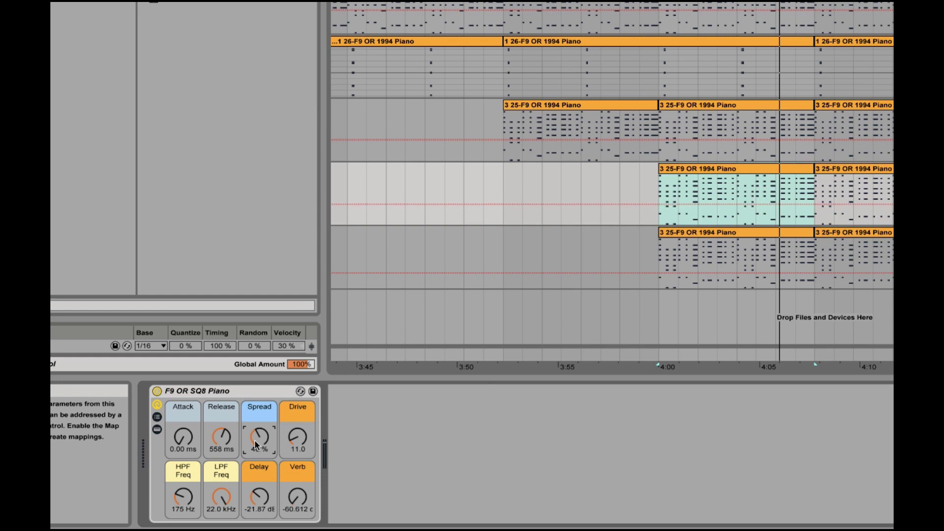
pyautogui.moveTo(180, 497); pyautogui.dragTo(180, 501)
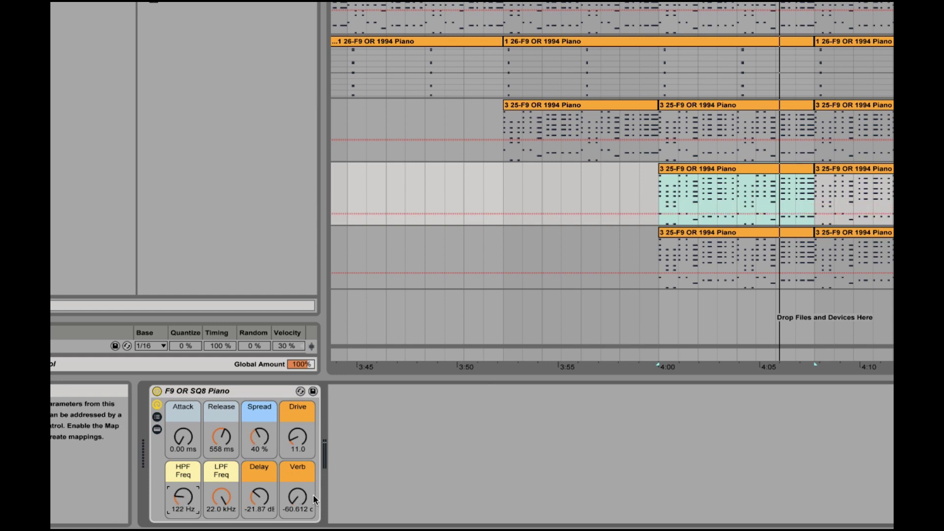
pyautogui.moveTo(294, 509); pyautogui.dragTo(254, 502)
pyautogui.moveTo(255, 450); pyautogui.dragTo(255, 447)
pyautogui.moveTo(174, 502); pyautogui.dragTo(175, 498)
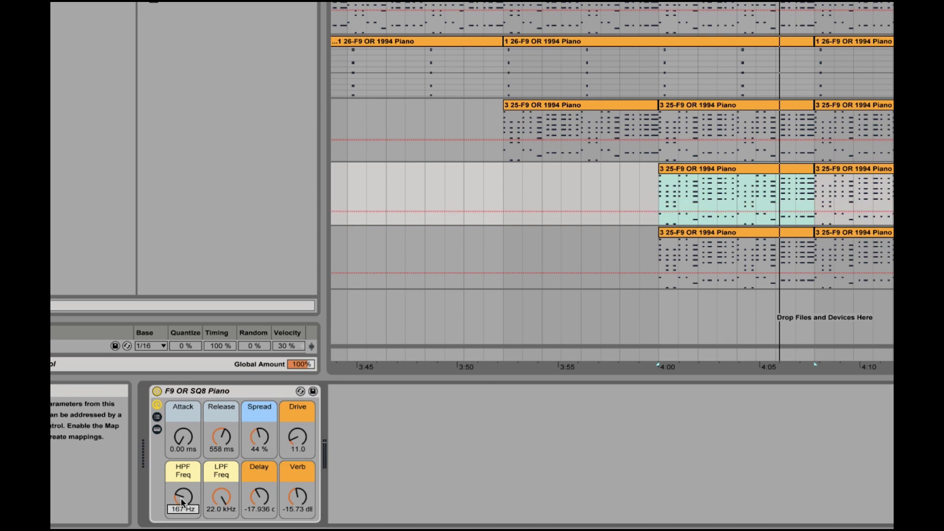
# - Lengthen the Release and lower the HPF Freq of the F9 OR Juno Fat rack while auditioning its first clip
pyautogui.press('space')
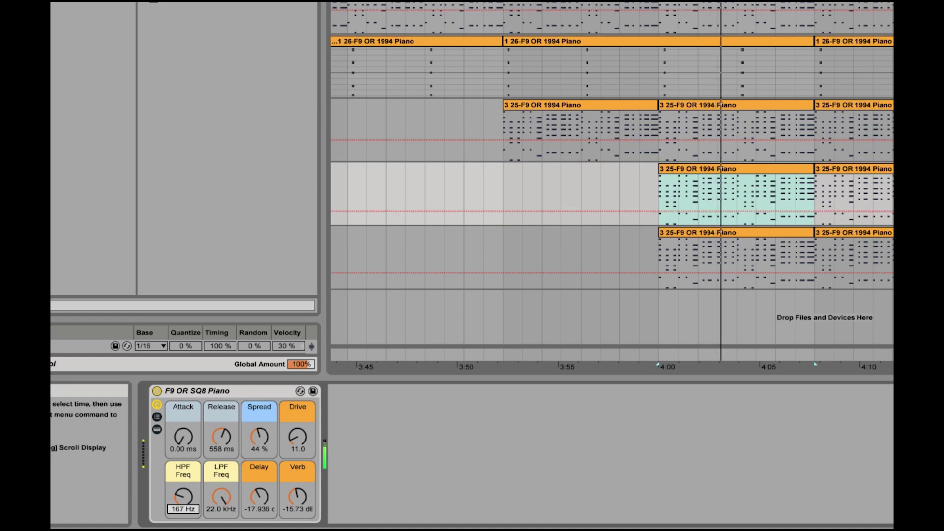
pyautogui.click(891, 233)
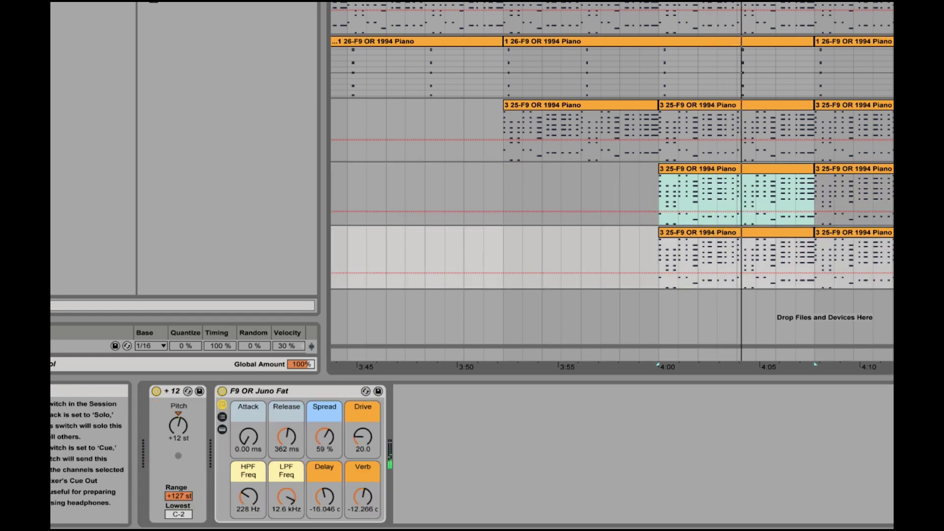
pyautogui.click(748, 234)
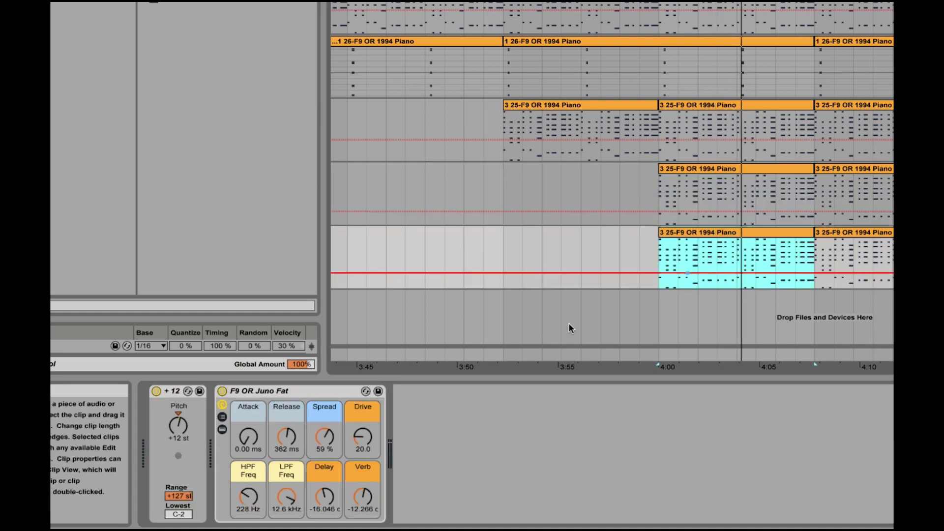
pyautogui.moveTo(287, 437); pyautogui.dragTo(287, 403)
pyautogui.moveTo(246, 501)
pyautogui.mouseDown()
pyautogui.moveTo(246, 480)
pyautogui.moveTo(249, 500)
pyautogui.mouseUp()
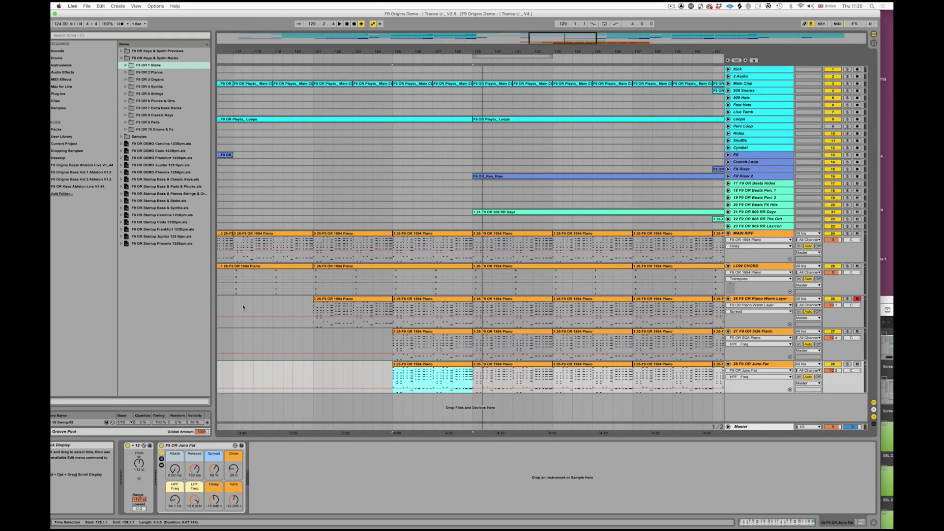
# - Play the first F9 OR Da Sub clip at bar 65 in the mix and audition the Da Sub track
pyautogui.click(235, 303)
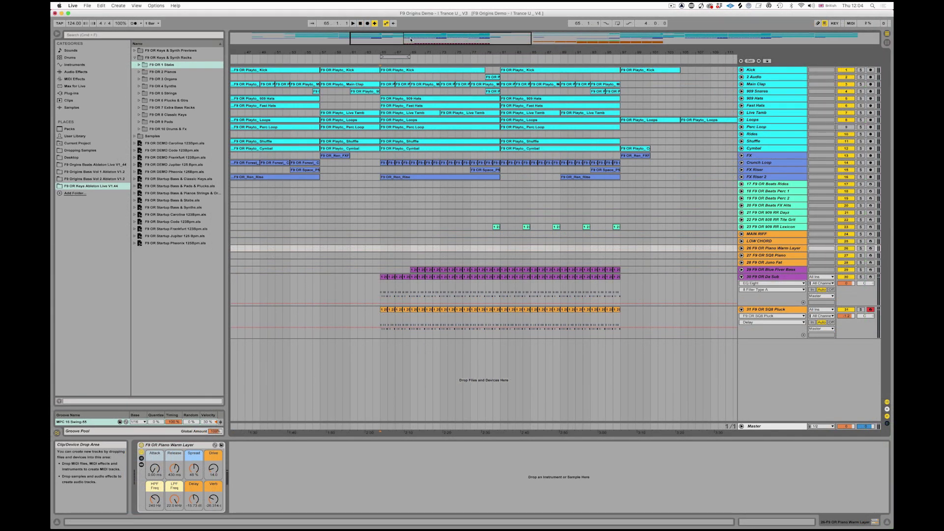
pyautogui.moveTo(404, 35); pyautogui.dragTo(404, 41)
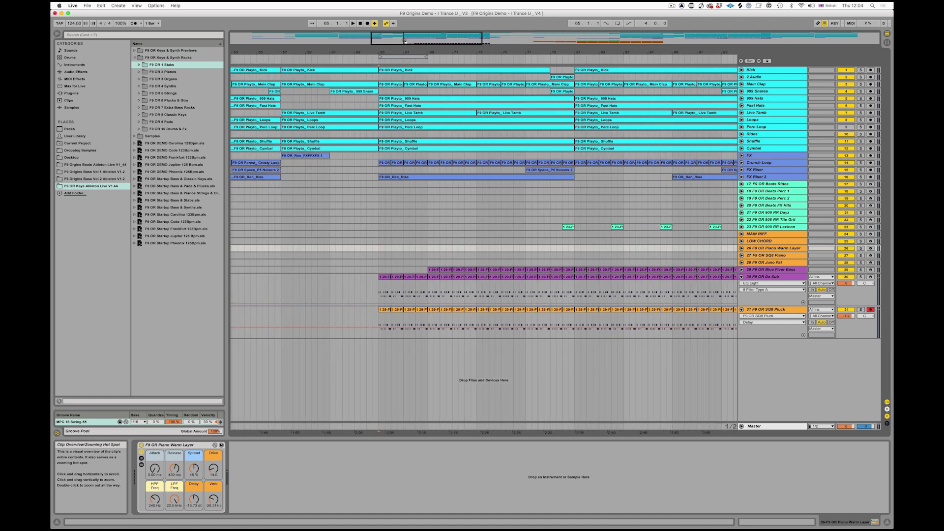
pyautogui.click(383, 277)
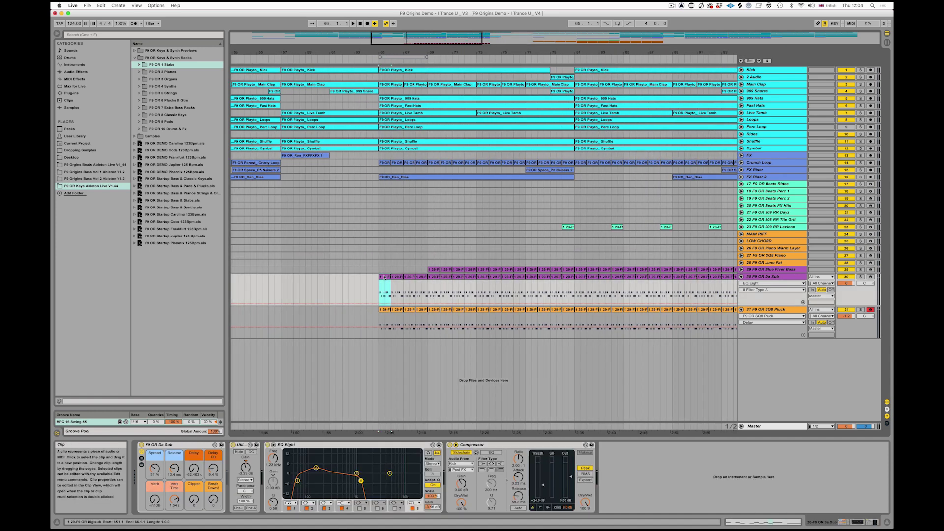
pyautogui.press('space')
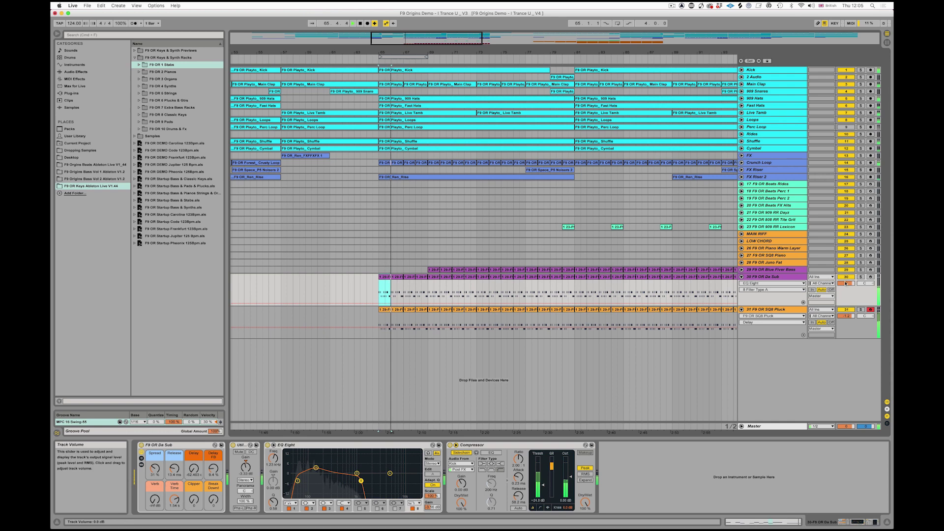
pyautogui.moveTo(411, 37); pyautogui.dragTo(411, 41)
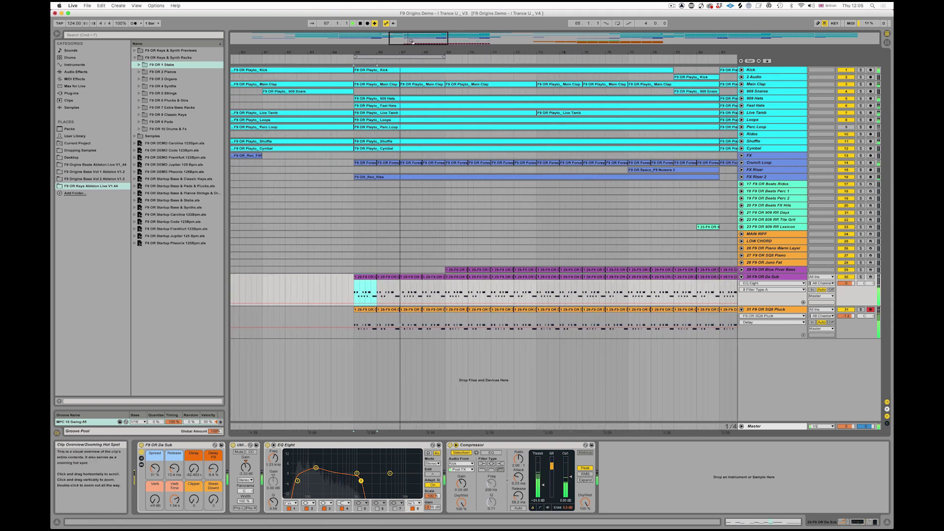
pyautogui.click(760, 278)
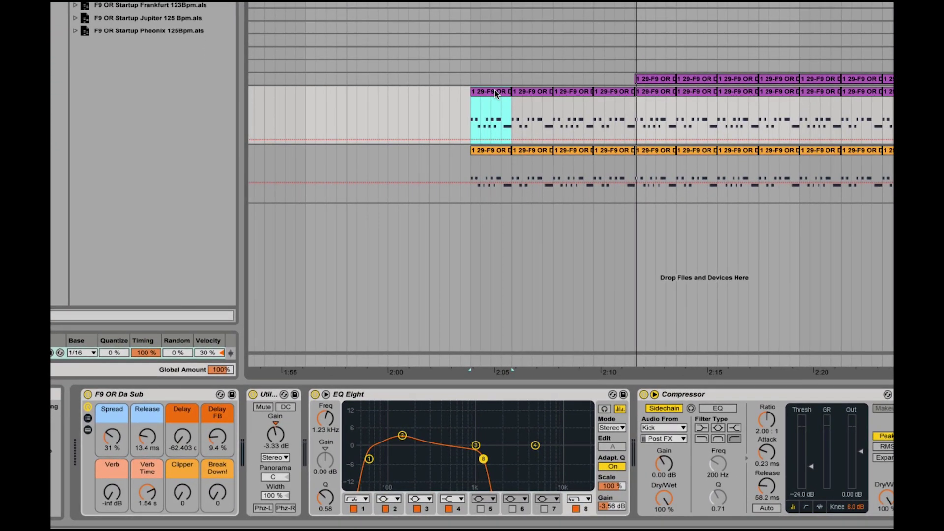
pyautogui.press('space')
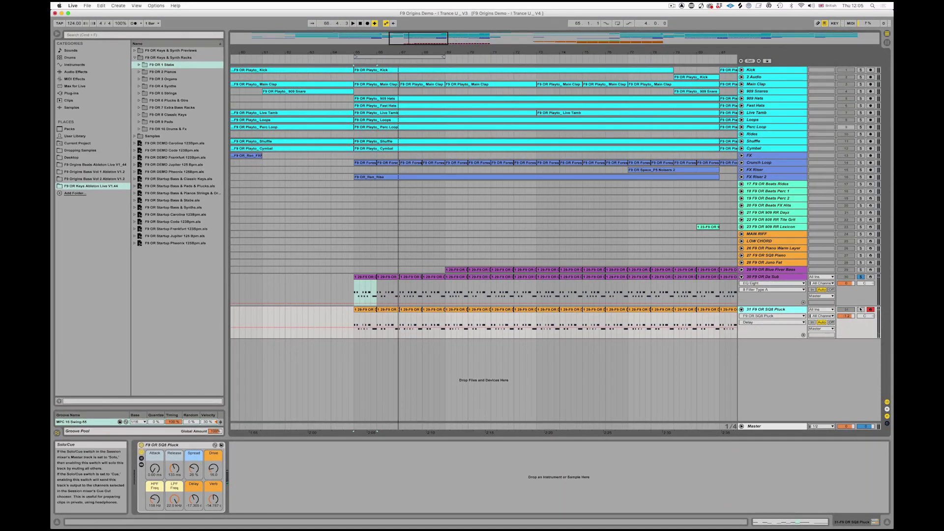
# - Audition the first F9 OR SQ8 Pluck clip in solo and return the track to the full mix
pyautogui.click(780, 310)
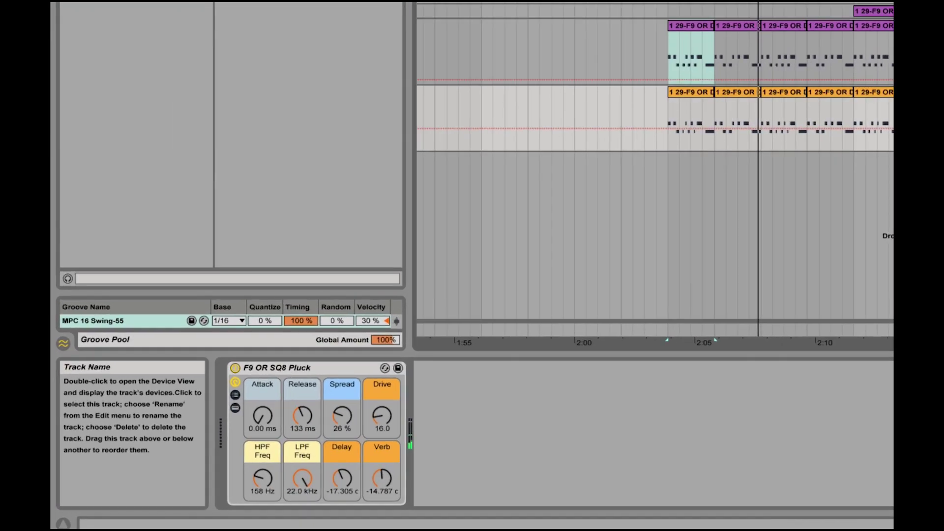
pyautogui.click(373, 310)
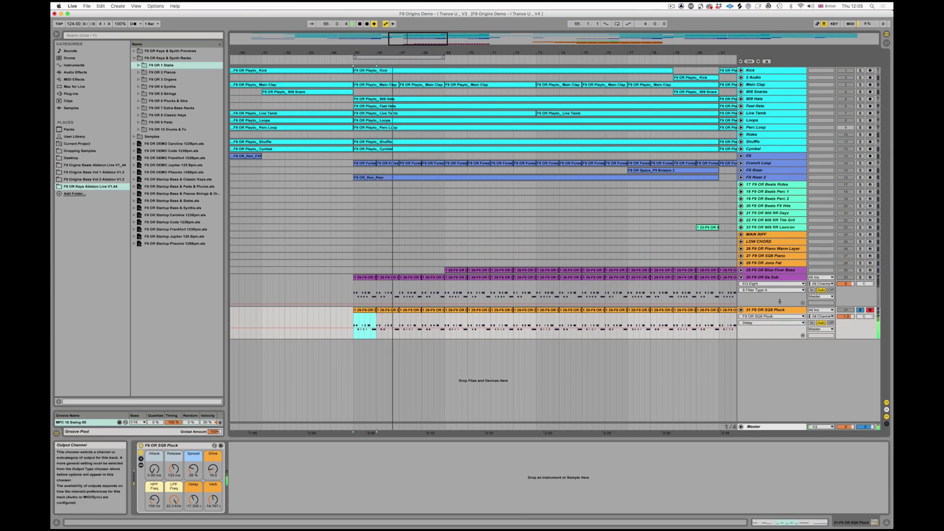
pyautogui.click(860, 310)
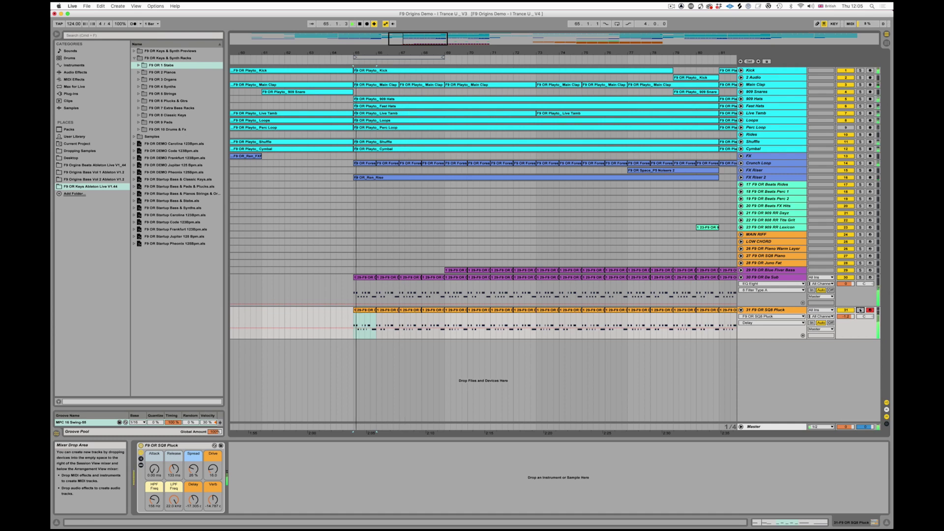
# - Fold the F9 OR Da Sub track and adjust the track volume of F9 OR SQ8 Pluck during playback
pyautogui.click(742, 278)
pyautogui.click(742, 285)
pyautogui.click(745, 285)
pyautogui.click(742, 285)
pyautogui.moveTo(845, 291); pyautogui.dragTo(817, 294)
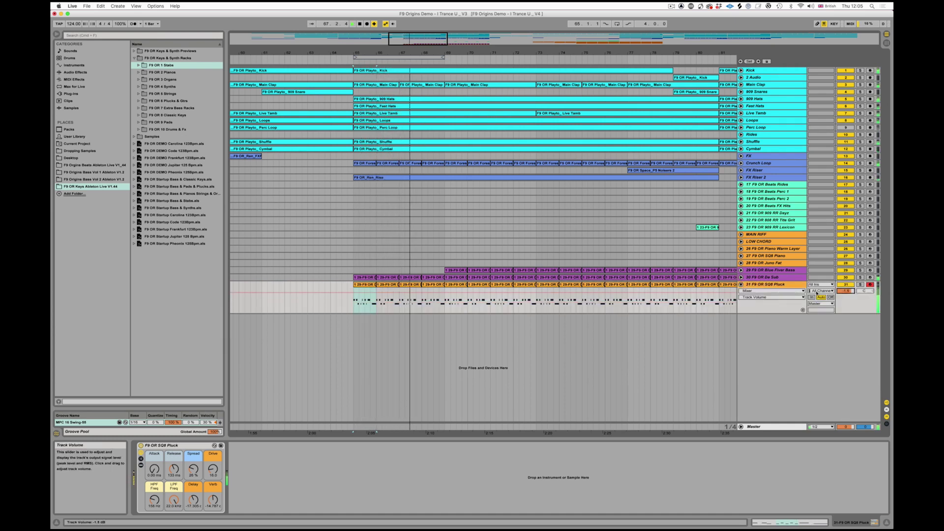
# - Lower the first EQ Eight band of the F9 OR Blue River Bass track to 284 Hz and take the track out of solo
pyautogui.click(744, 272)
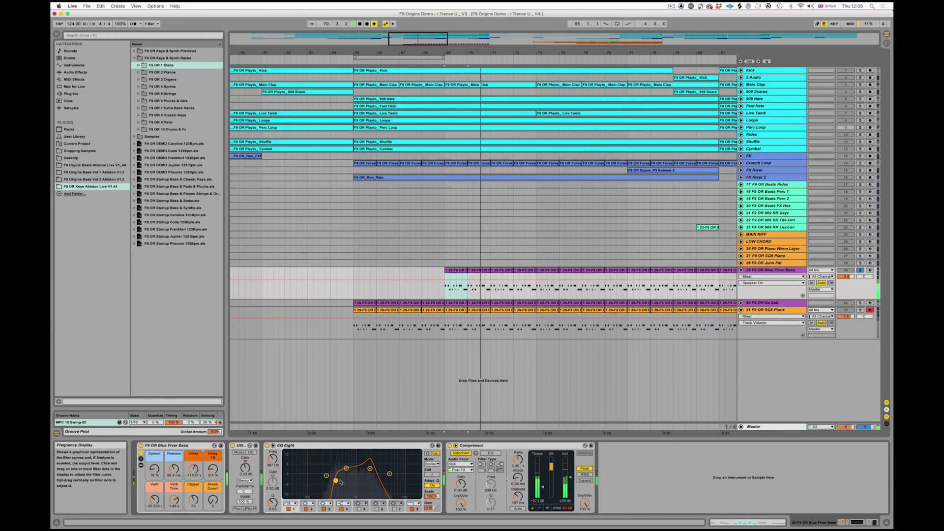
pyautogui.moveTo(337, 482); pyautogui.dragTo(331, 481)
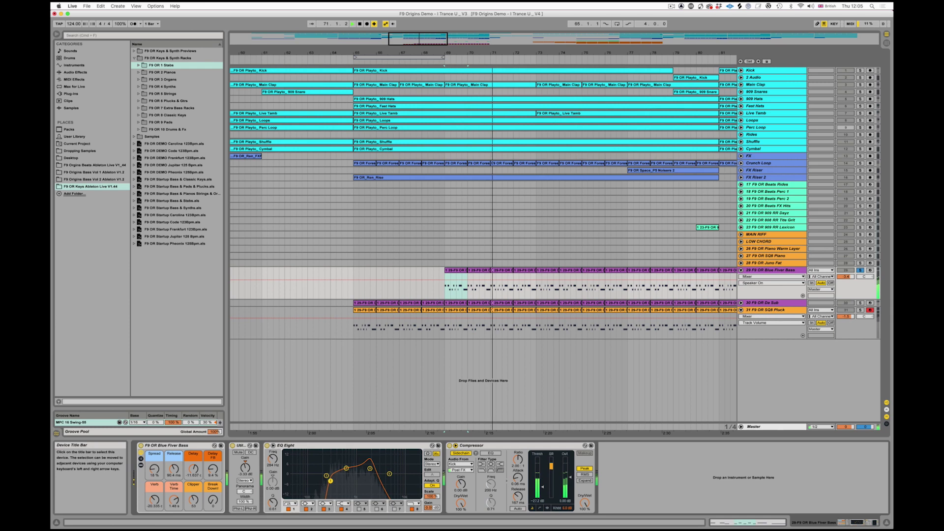
pyautogui.click(858, 270)
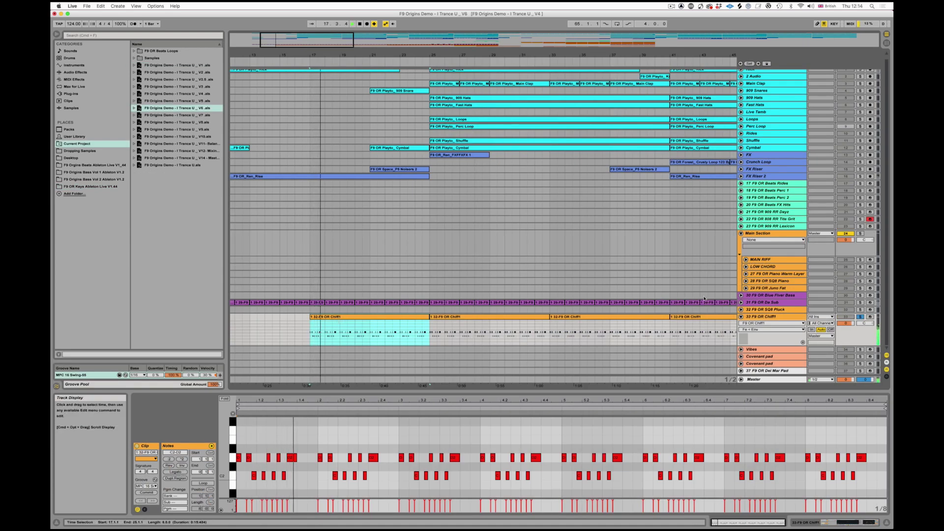
# - Show the F9 OR Chiff1 track's devices instead of its notes, arm the track and play its first clip in the mix
pyautogui.hotkey('shift', 'Tab')
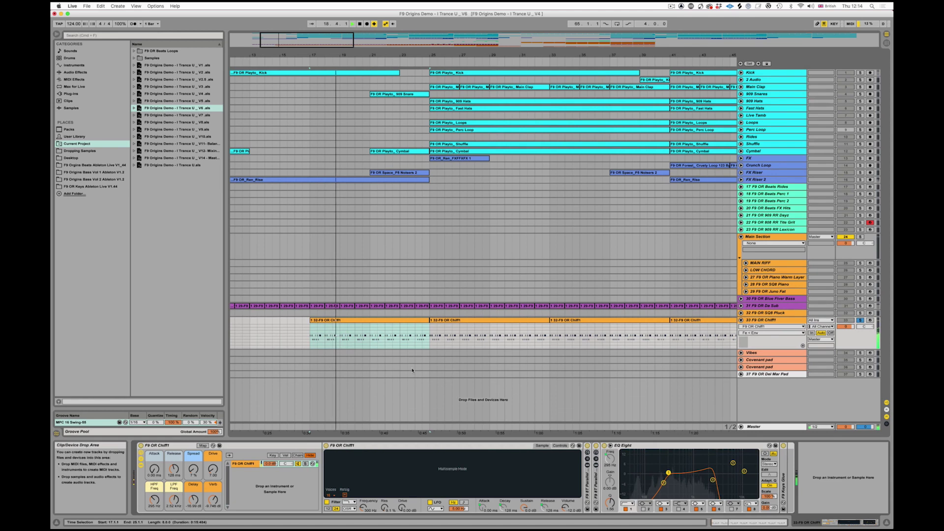
pyautogui.click(870, 320)
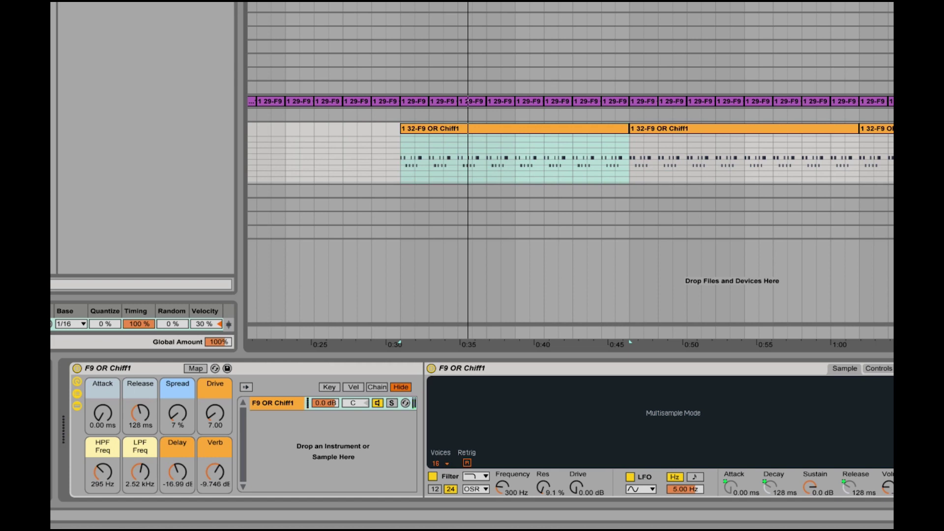
pyautogui.press('space')
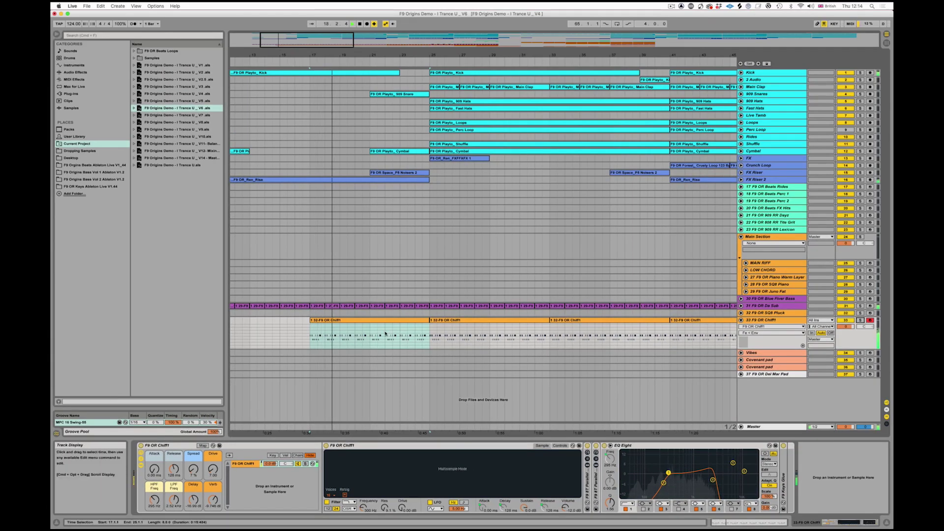
# - Look along the arrangement at how the F9 OR Chiff1 clips run up to the Vibes and Covenant pad section
pyautogui.hscroll(4, 389, 334)
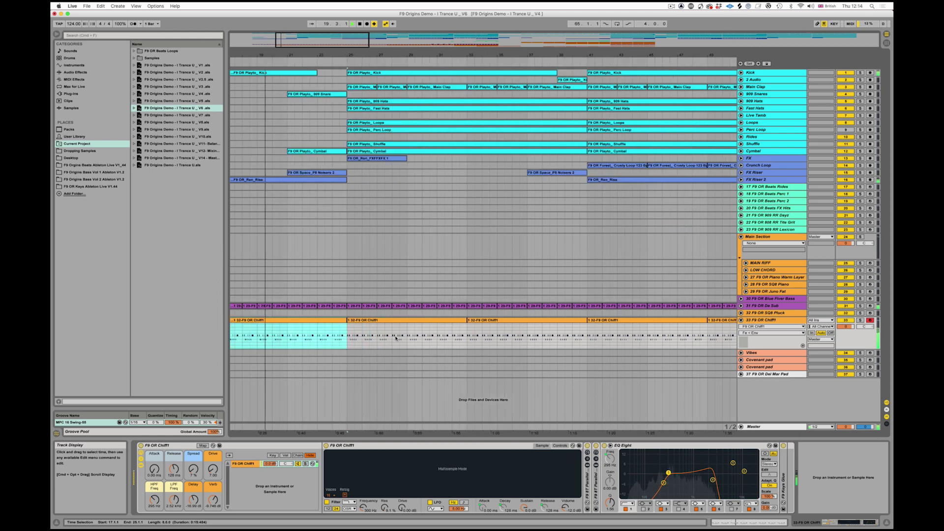
pyautogui.hscroll(-1, 397, 337)
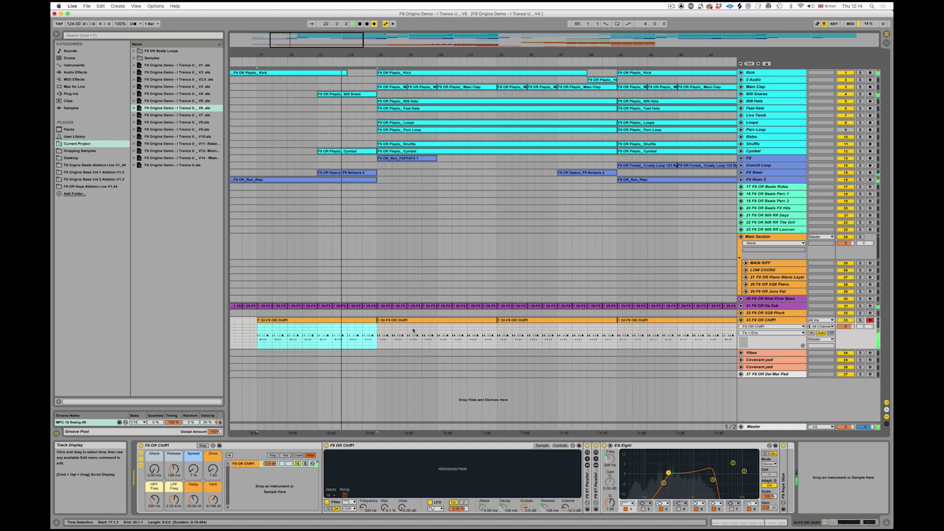
pyautogui.hscroll(1, 413, 331)
pyautogui.hscroll(-1, 413, 331)
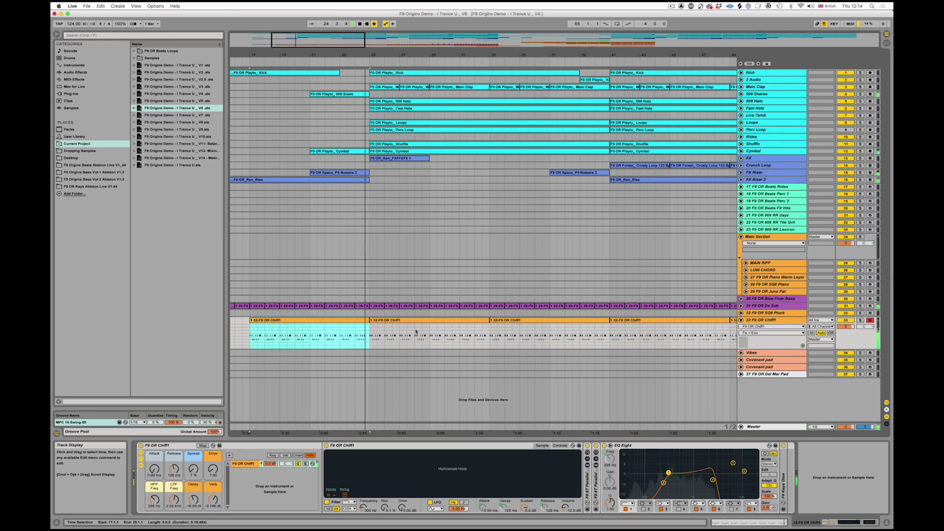
pyautogui.hscroll(6, 597, 336)
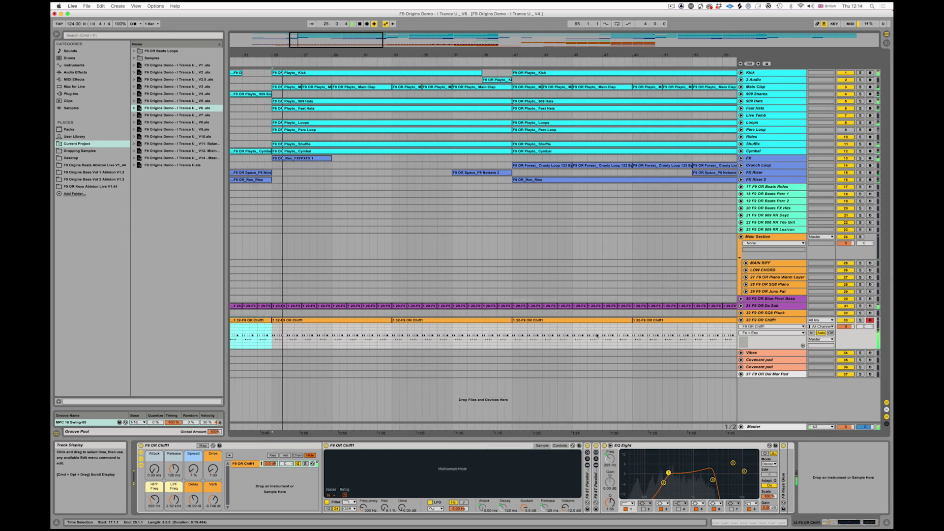
pyautogui.hscroll(6, 598, 336)
pyautogui.hscroll(1, 605, 336)
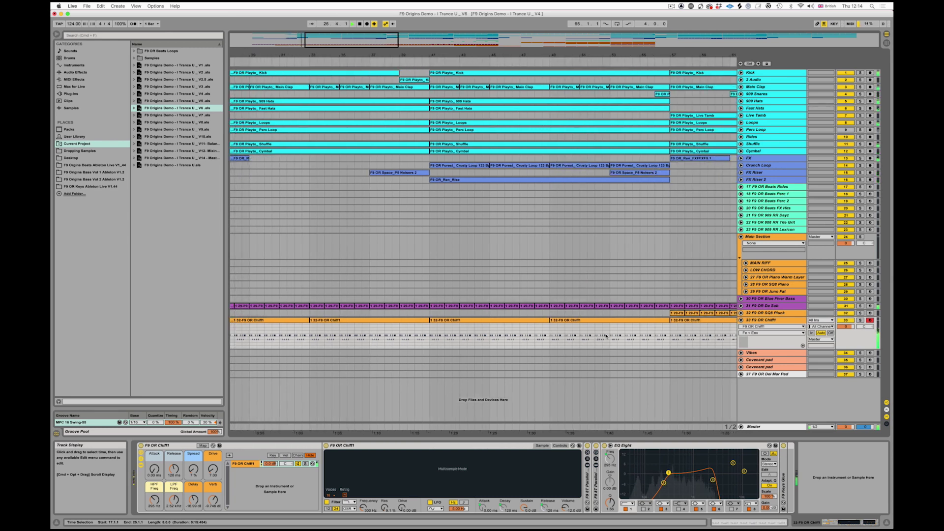
pyautogui.hscroll(1, 584, 338)
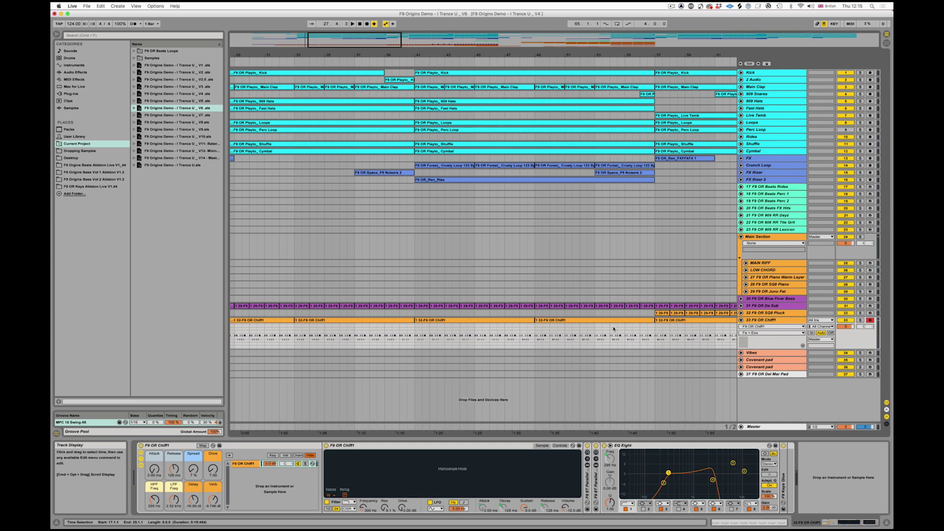
pyautogui.hscroll(5, 589, 329)
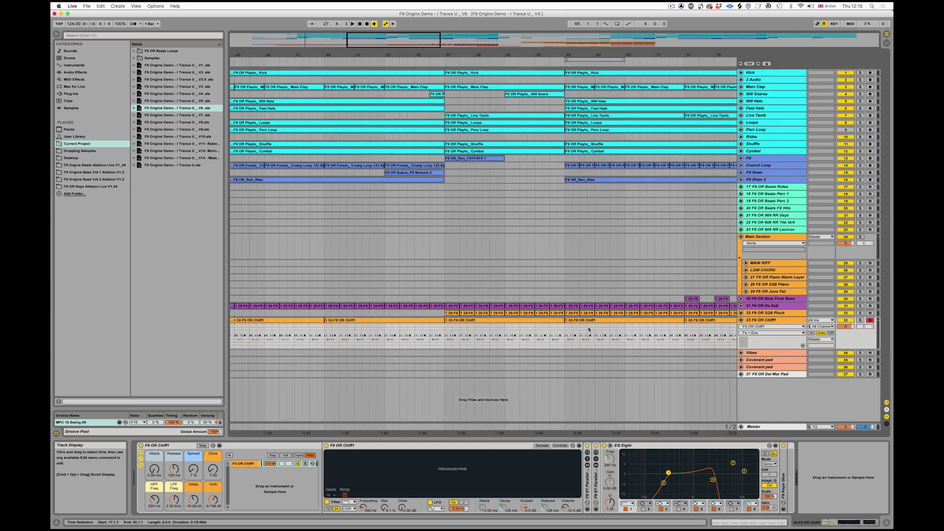
pyautogui.click(508, 319)
pyautogui.hscroll(10, 552, 334)
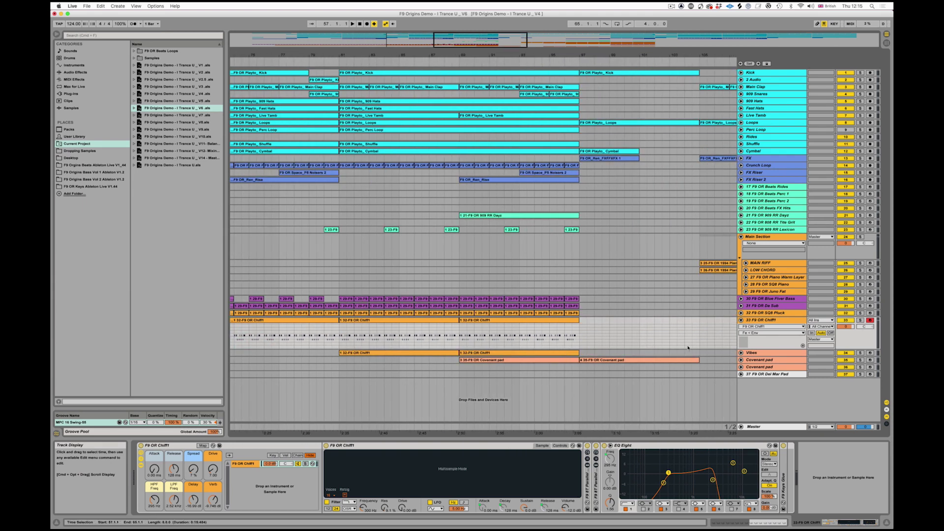
# - Unfold the Vibes track and play its first clip at bar 81 to audition the F9 OR Vect Bells layer
pyautogui.click(741, 353)
pyautogui.click(434, 353)
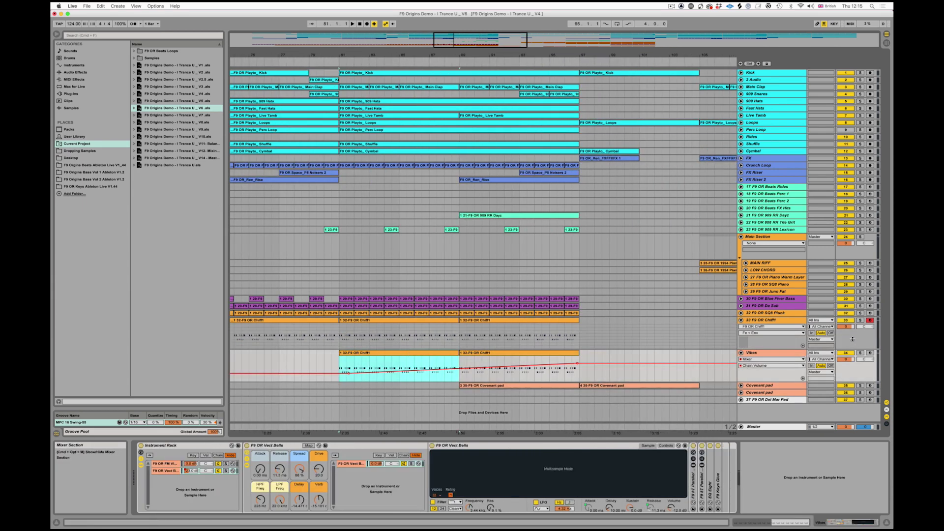
pyautogui.click(860, 352)
pyautogui.click(430, 352)
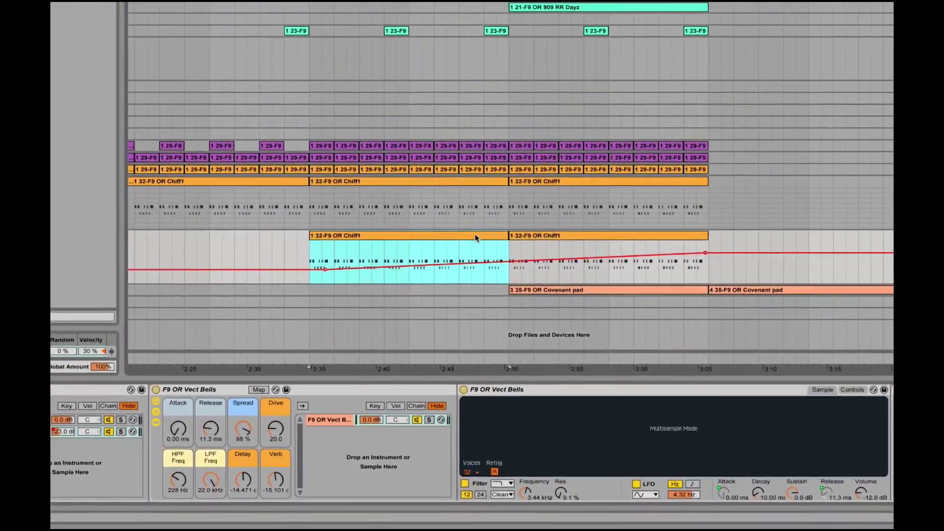
pyautogui.press('space')
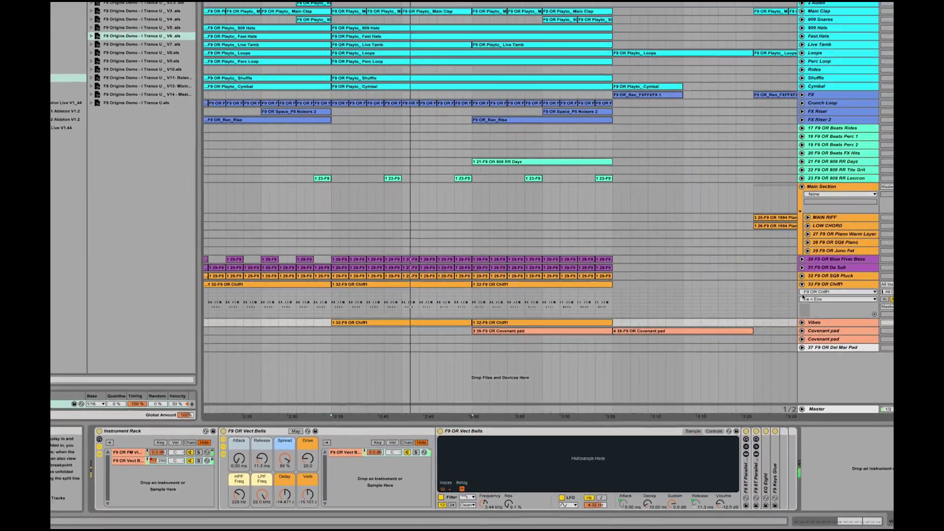
# - Fold the F9 OR Chiff1 track and listen to the first Covenant pad clip in the full mix with solo off
pyautogui.click(802, 284)
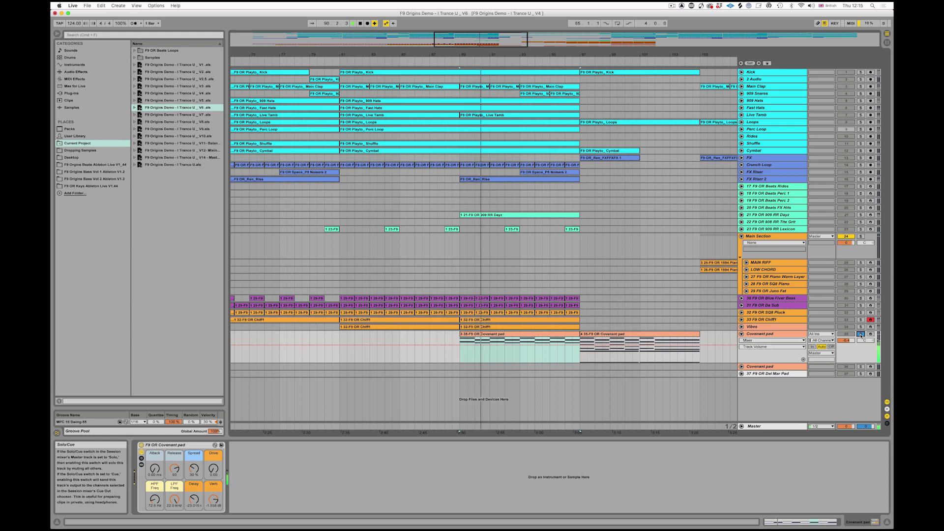
pyautogui.click(860, 335)
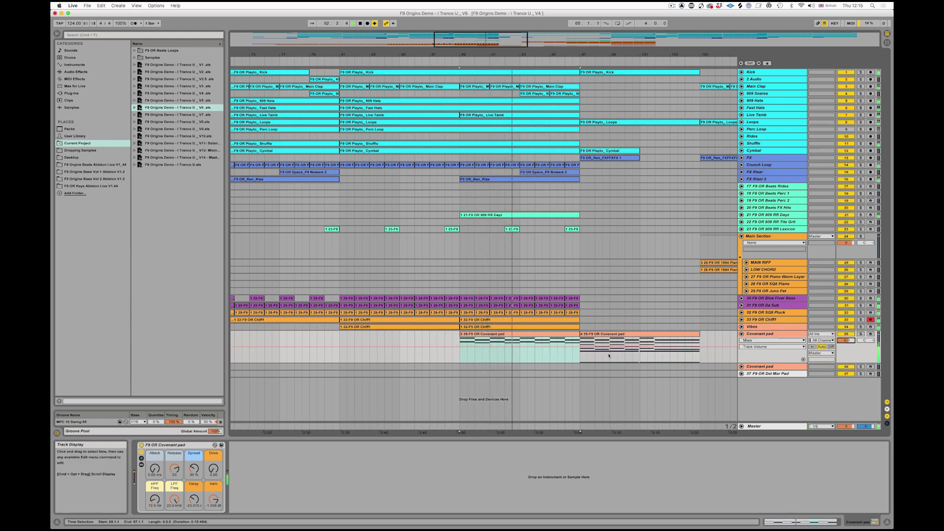
pyautogui.press('-')
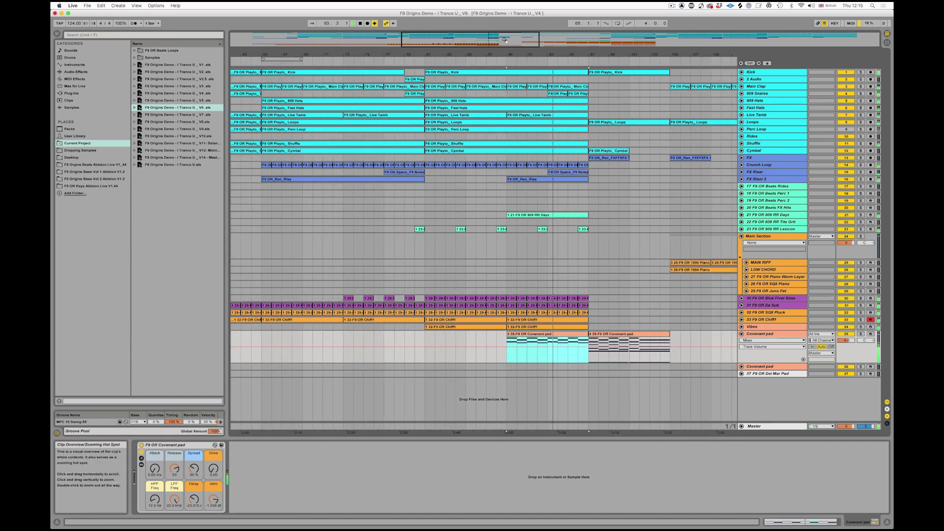
# - Play the second Covenant pad clip at bar 97 and listen through to where the piano clips start in the Main Section
pyautogui.hscroll(5, 623, 280)
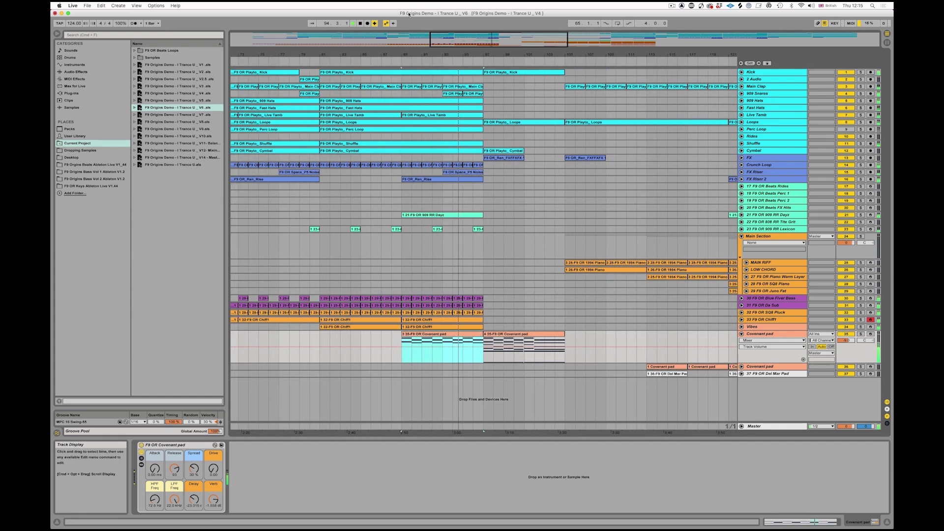
pyautogui.press('+')
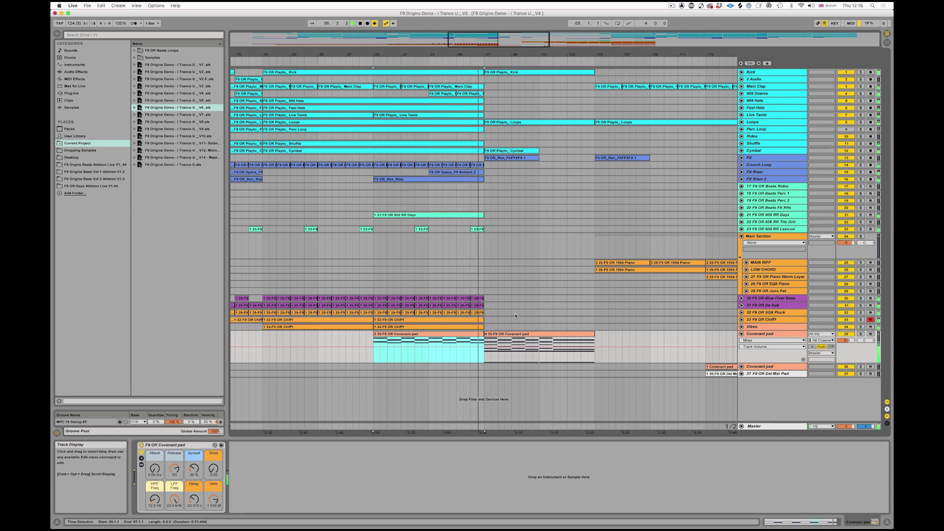
pyautogui.click(535, 335)
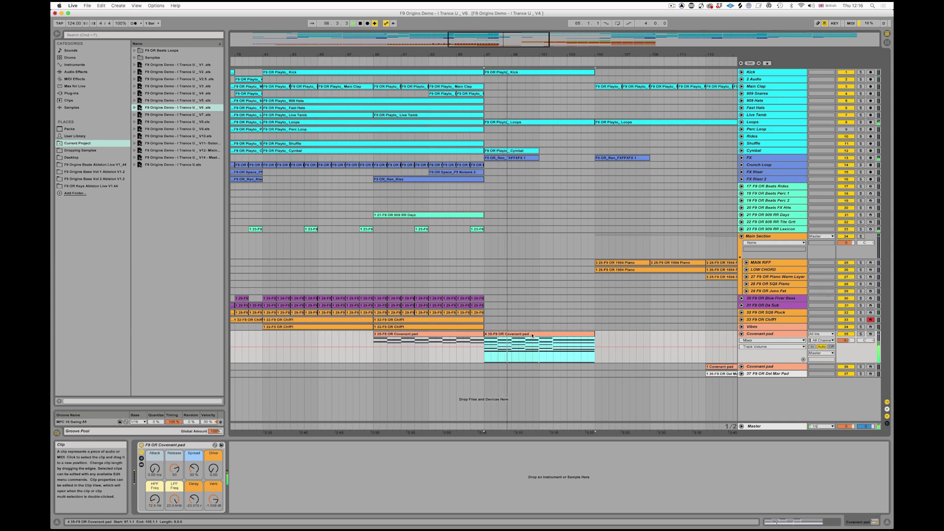
pyautogui.hscroll(3, 556, 322)
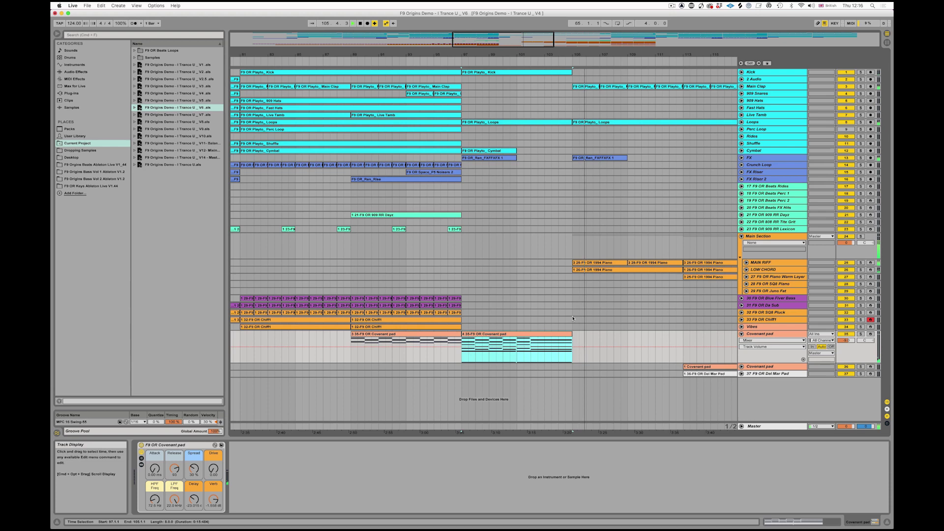
pyautogui.click(757, 236)
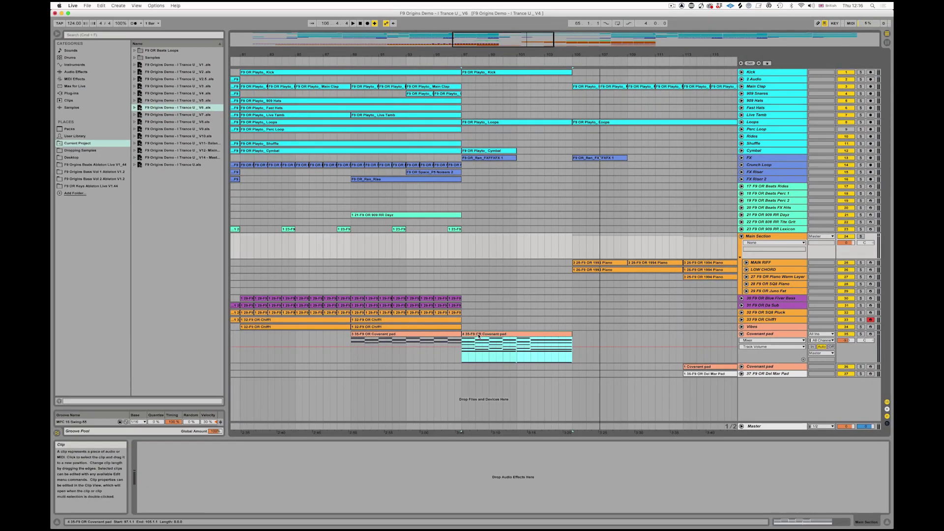
# - Compare the MIDI notes of the Covenant pad track's second clip at bar 97 with those of its first clip
pyautogui.doubleClick(479, 336)
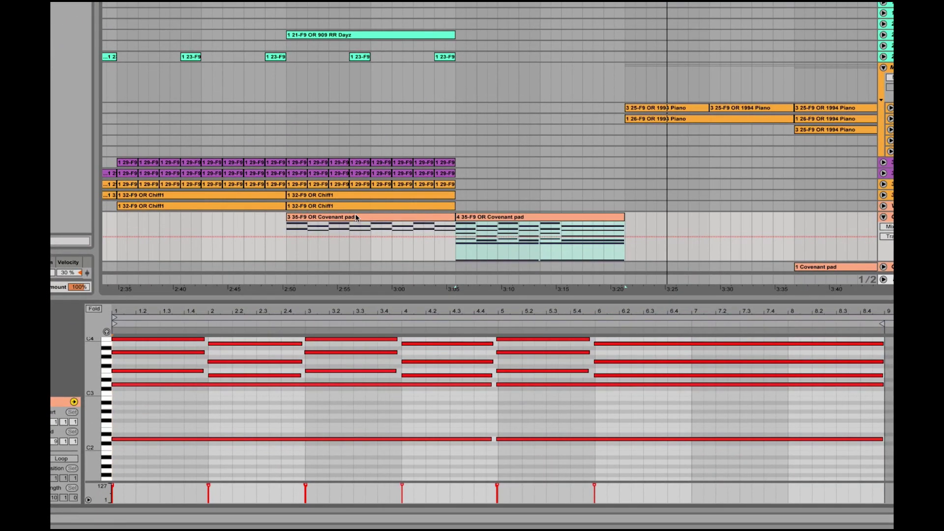
pyautogui.click(360, 243)
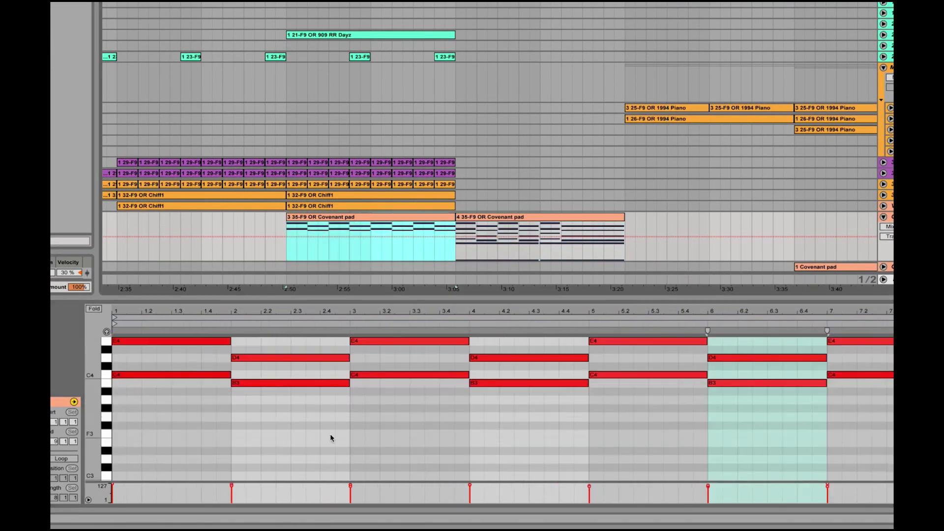
pyautogui.scroll(2, 413, 433)
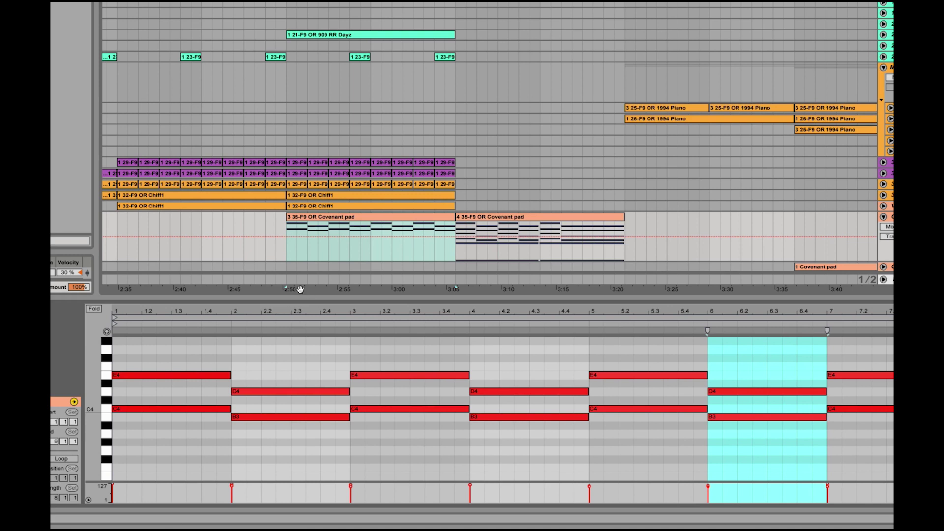
pyautogui.scroll(-1, 351, 280)
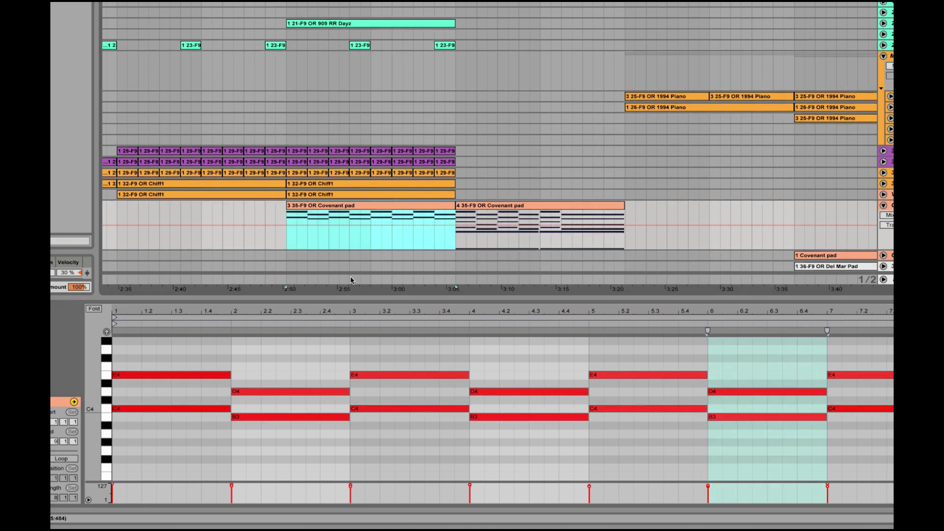
pyautogui.rightClick(393, 206)
pyautogui.click(379, 209)
pyautogui.click(884, 205)
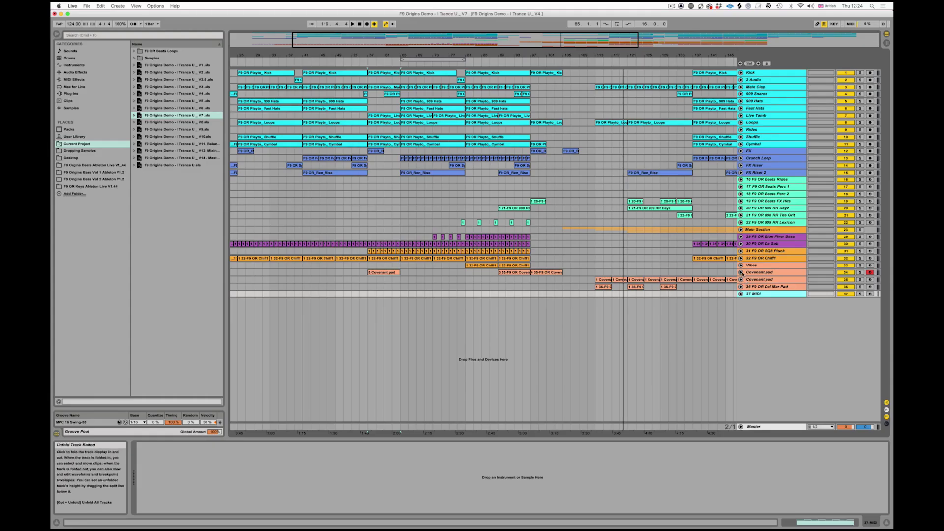
# - Play the Covenant pad clip at bar 57 in the mix and show the Vibes track's devices
pyautogui.click(385, 273)
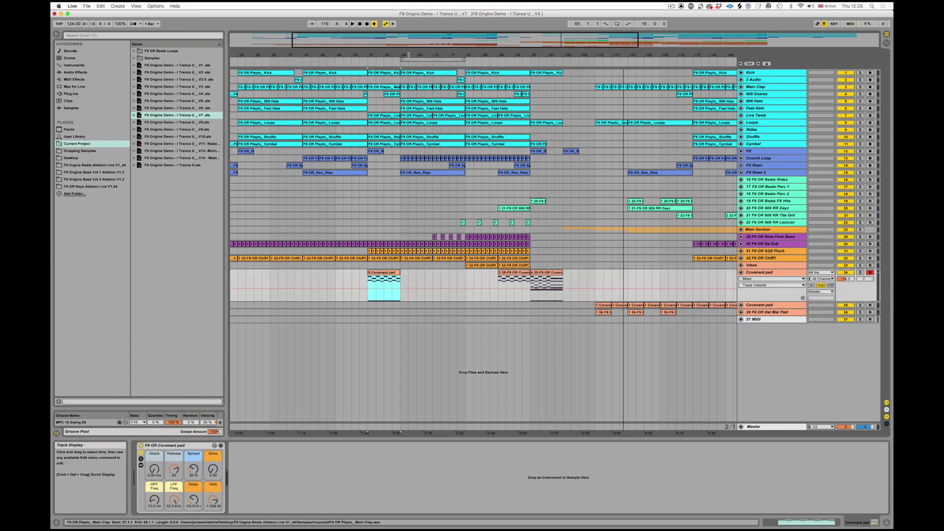
pyautogui.moveTo(406, 44); pyautogui.dragTo(396, 278)
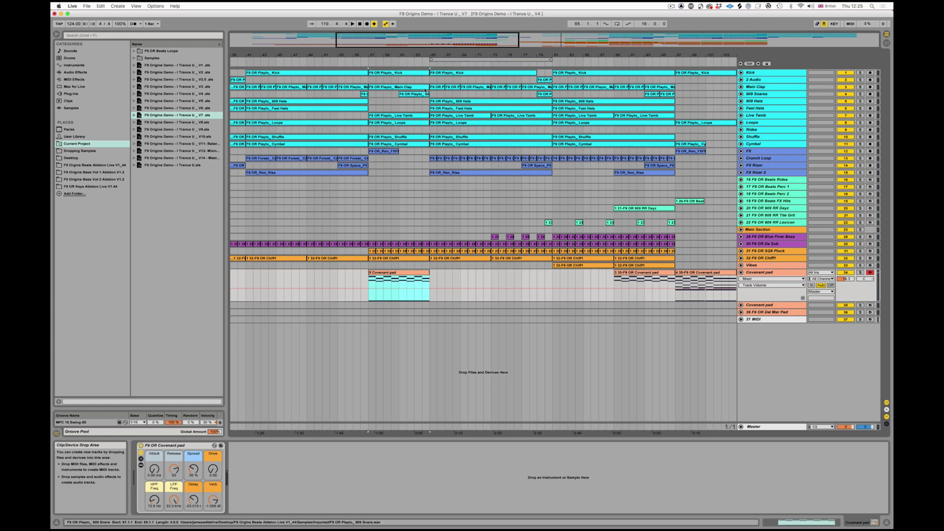
pyautogui.moveTo(418, 40); pyautogui.dragTo(418, 22)
pyautogui.press('space')
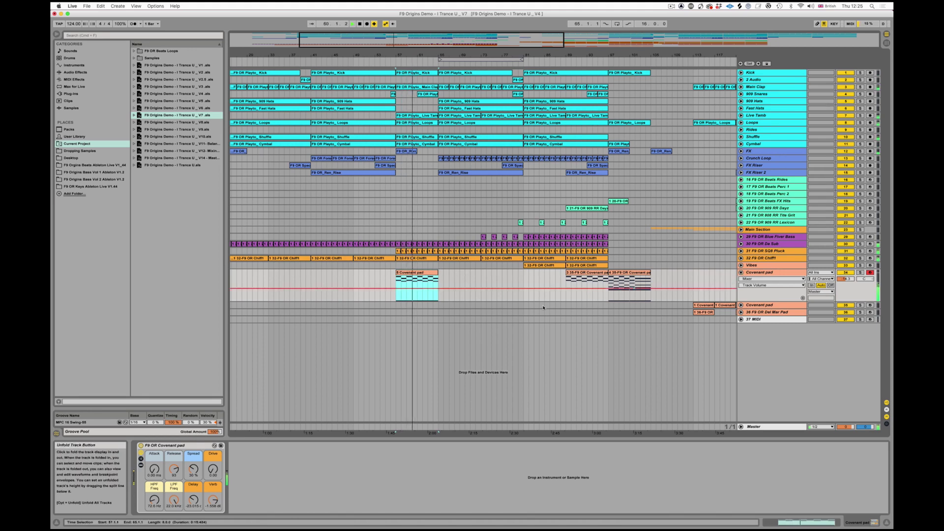
pyautogui.click(432, 259)
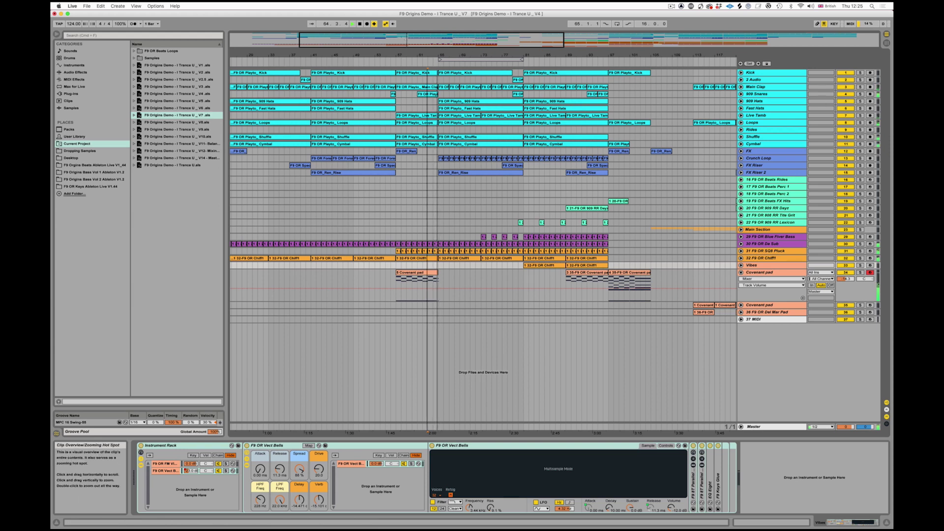
# - Unfold the second Covenant pad track, play its first clip at bar 113 and solo it briefly against the mix
pyautogui.press('+')
pyautogui.hscroll(10, 563, 304)
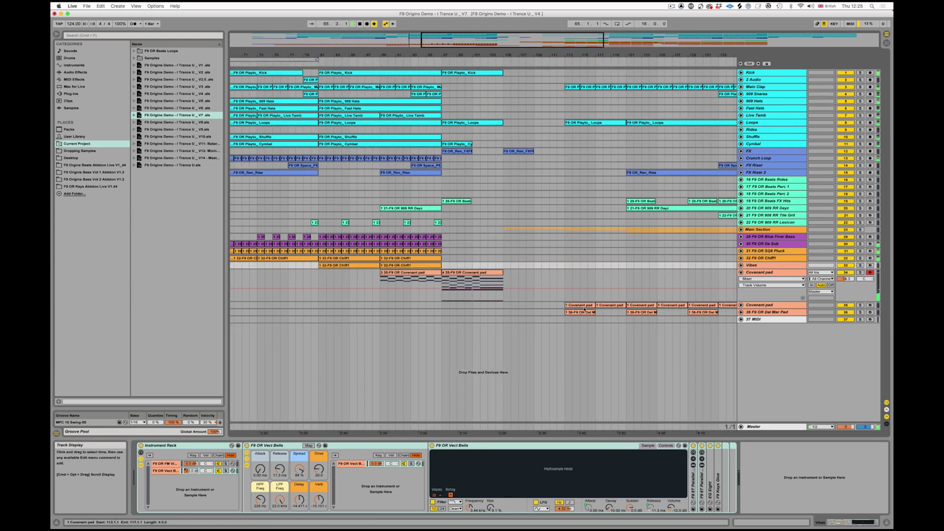
pyautogui.click(741, 305)
pyautogui.hscroll(8, 492, 315)
pyautogui.click(422, 305)
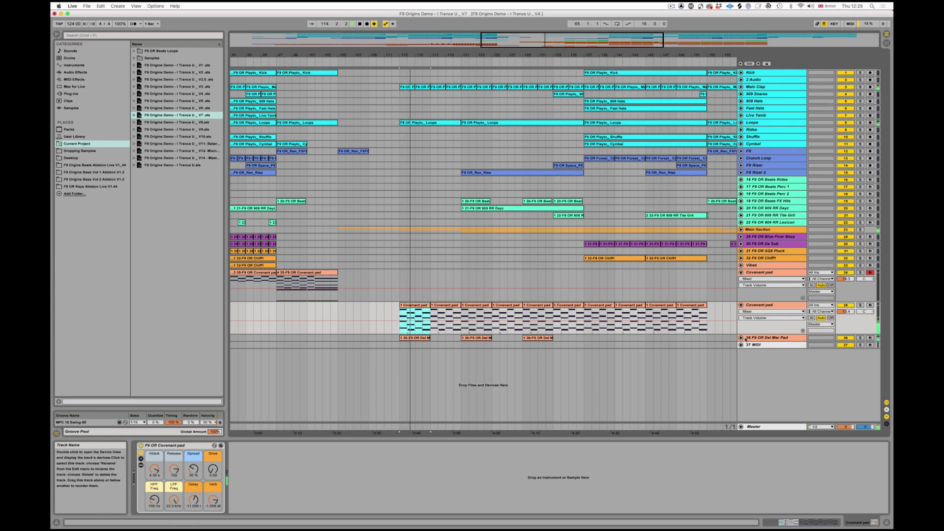
pyautogui.click(862, 305)
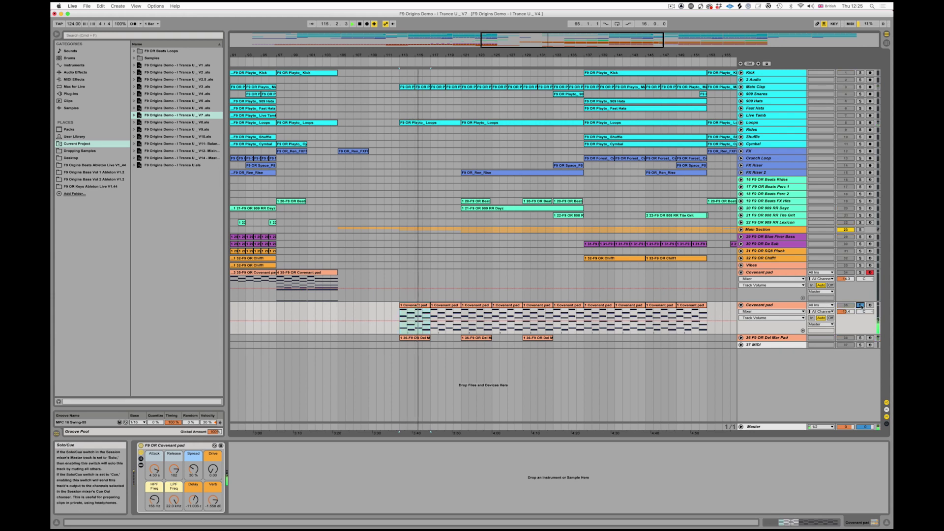
pyautogui.click(861, 305)
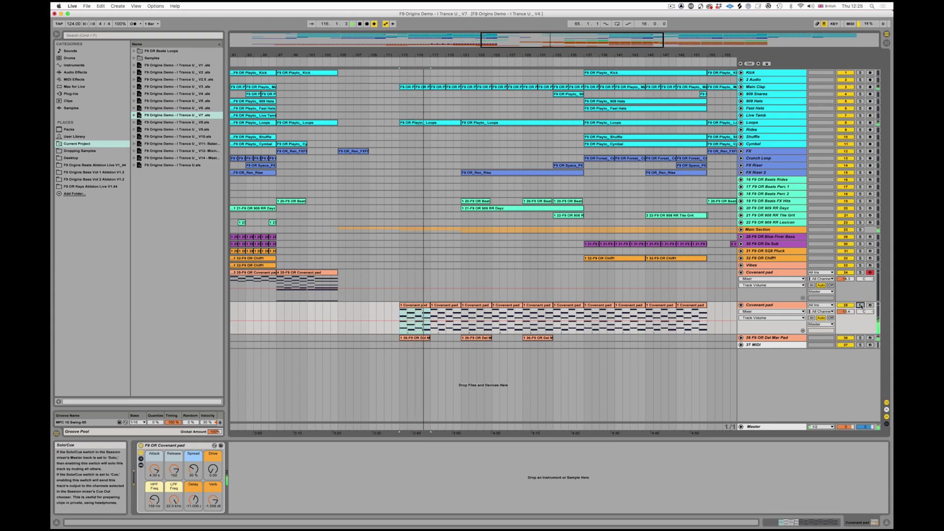
# - Solo and unfold the F9 OR Del Mar Pad track and play its first clip at bar 113
pyautogui.click(860, 337)
pyautogui.click(767, 338)
pyautogui.click(741, 338)
pyautogui.click(414, 346)
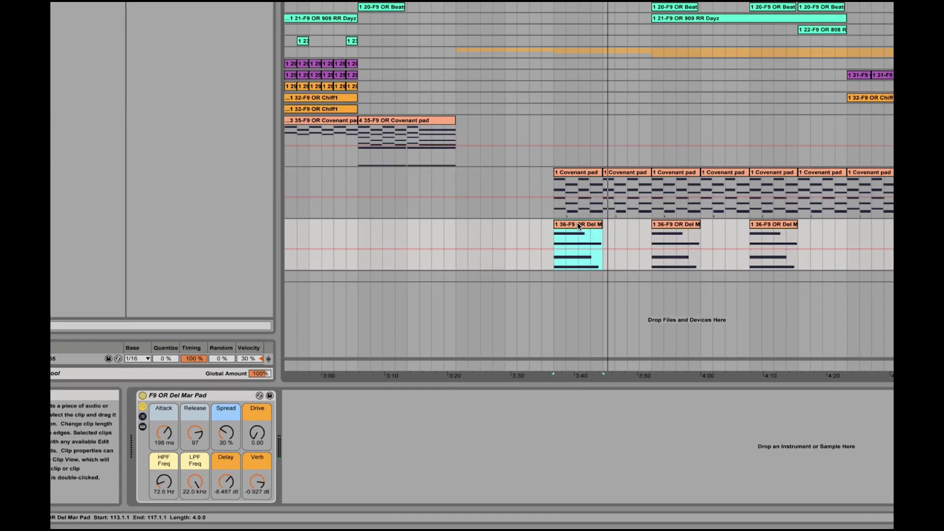
pyautogui.press('space')
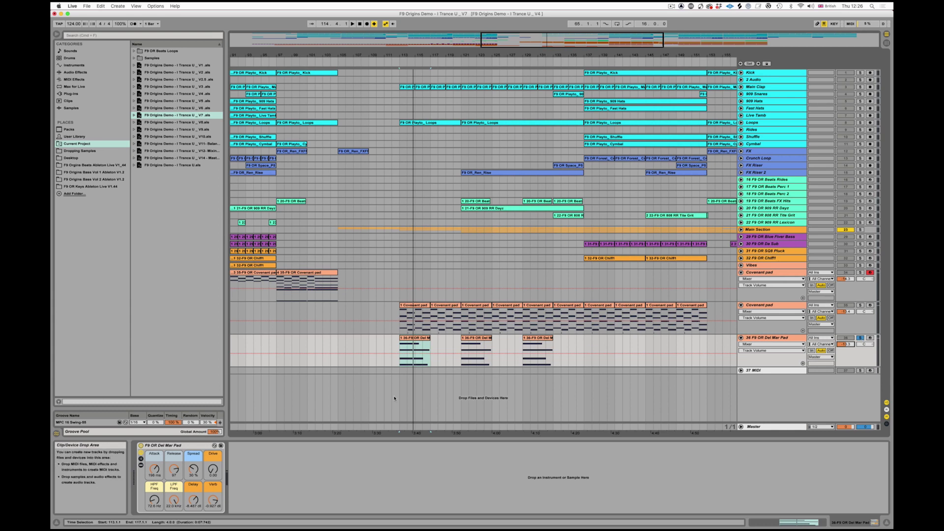
# - Take the Del Mar Pad out of solo, play it together with the Covenant pad and show the Covenant pad's devices
pyautogui.click(860, 337)
pyautogui.press('space')
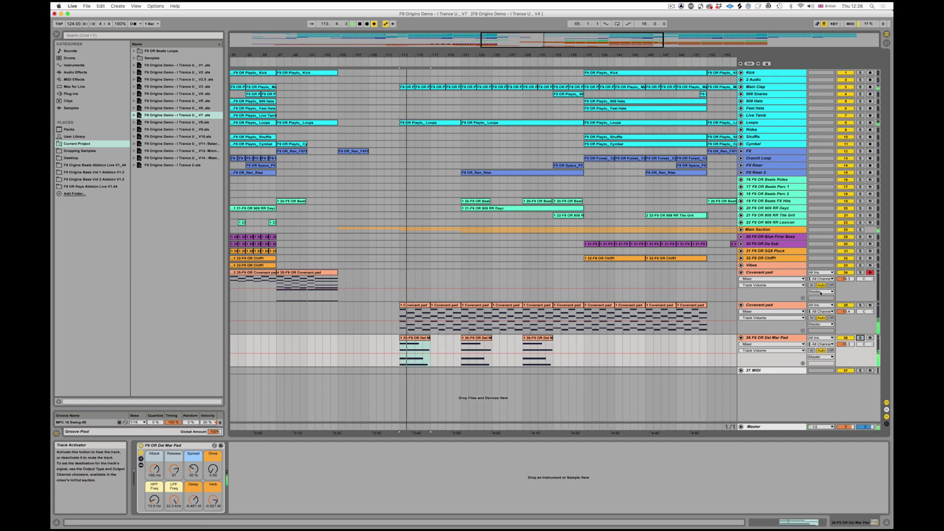
pyautogui.click(750, 306)
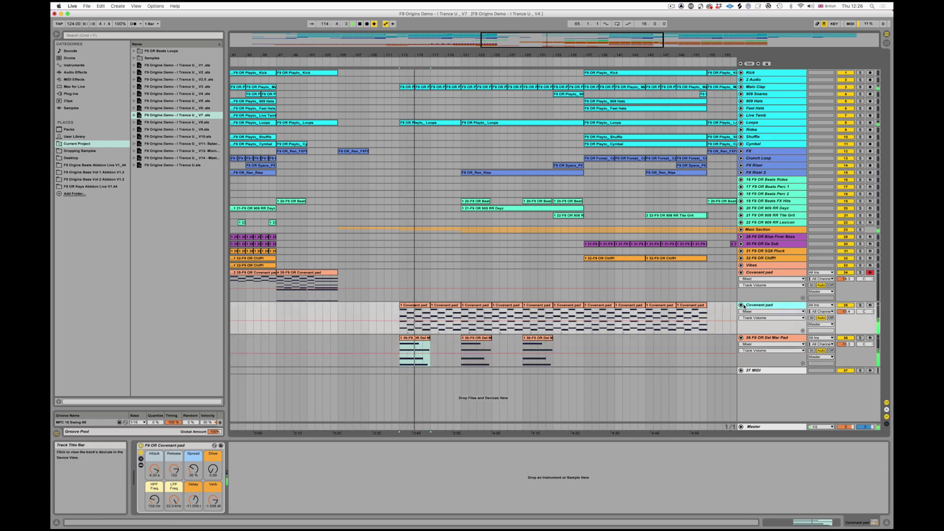
pyautogui.hscroll(5, 571, 243)
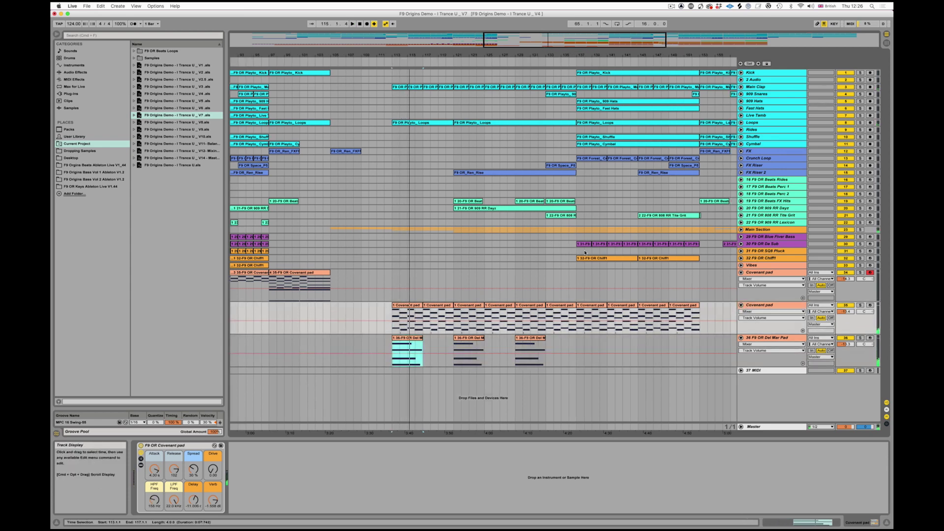
# - Listen from bar 137 to how the Covenant pad runs under the returning drums, bass and Chiff1, and fold all tracks
pyautogui.click(530, 252)
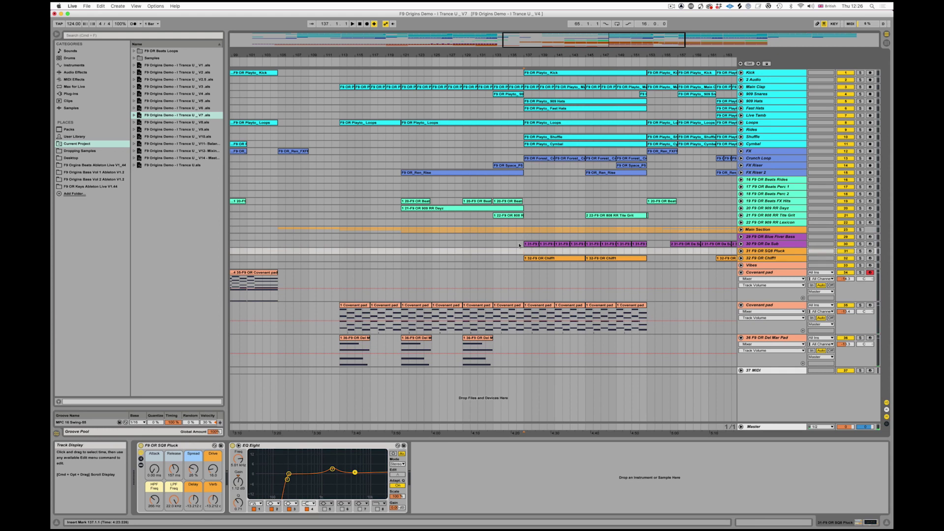
pyautogui.hscroll(10, 397, 265)
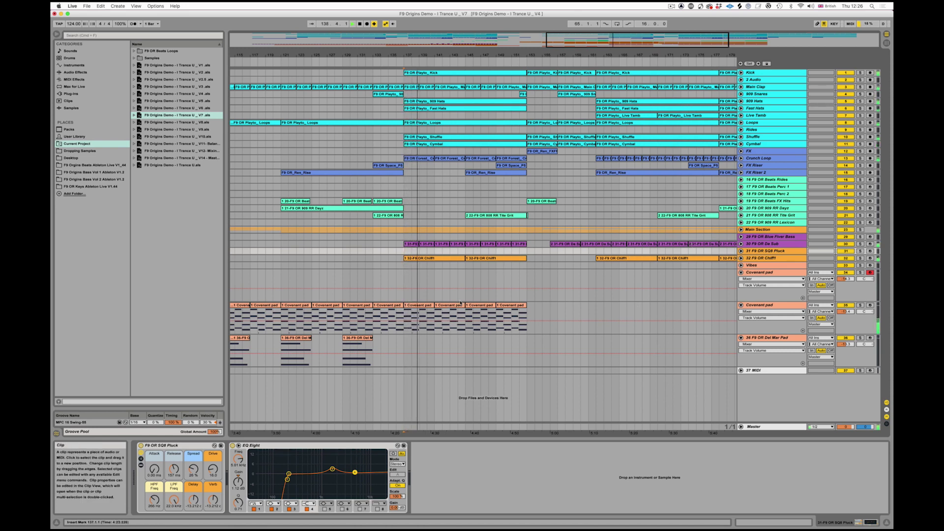
pyautogui.hscroll(-3, 587, 292)
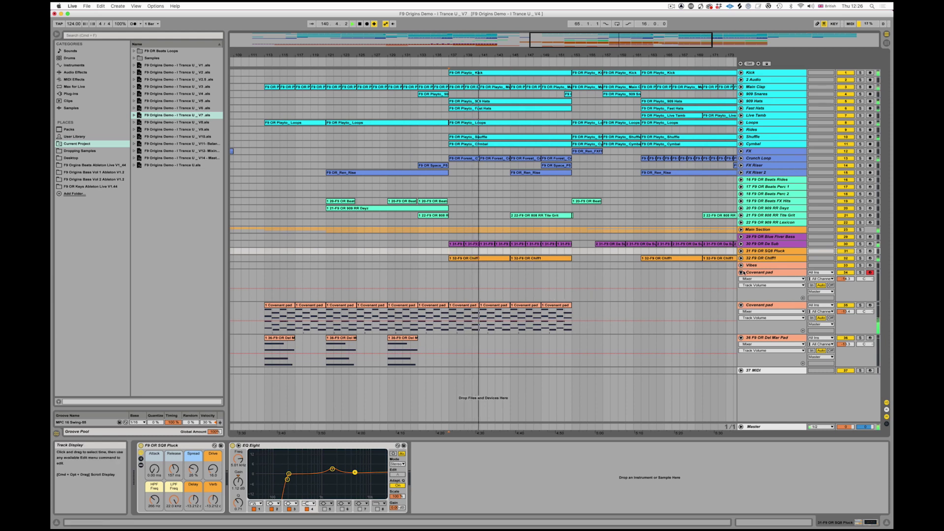
pyautogui.press('super+alt+u')
pyautogui.scroll(-5, 585, 172)
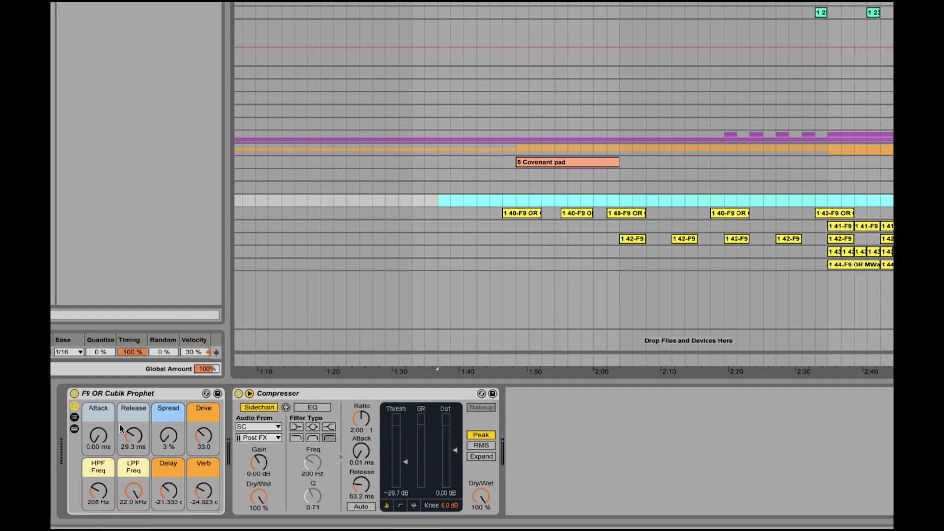
# - Set the F9 OR Cubik Prophet's Release to 3.15 s, Delay to -12.266 dB and Verb to -1.558 dB, and play its first clip
pyautogui.moveTo(121, 428); pyautogui.dragTo(121, 413)
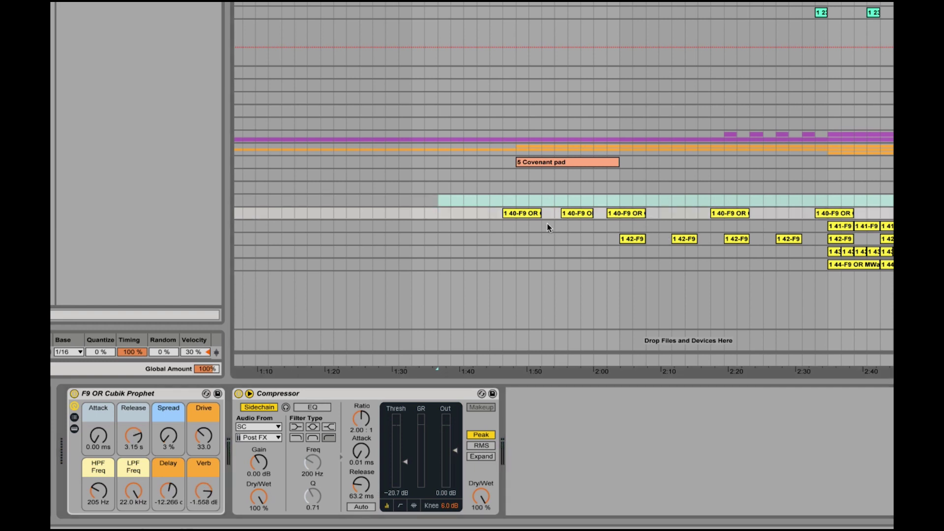
pyautogui.click(518, 213)
pyautogui.press('space')
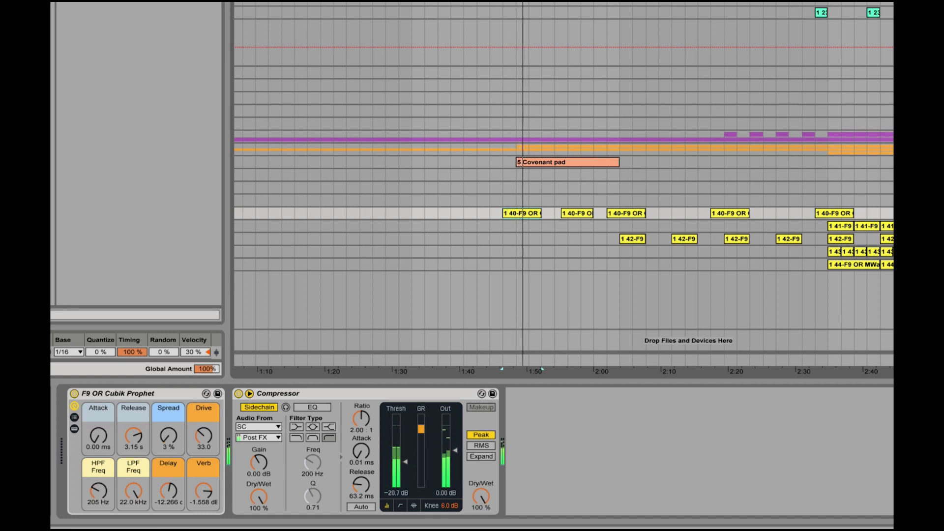
# - Raise the Cubik Prophet's Release to 4.86 s and Verb to 0.648 dB during playback, unfolding its track to see the notes and folding it again
pyautogui.press('u')
pyautogui.moveTo(133, 436); pyautogui.dragTo(141, 394)
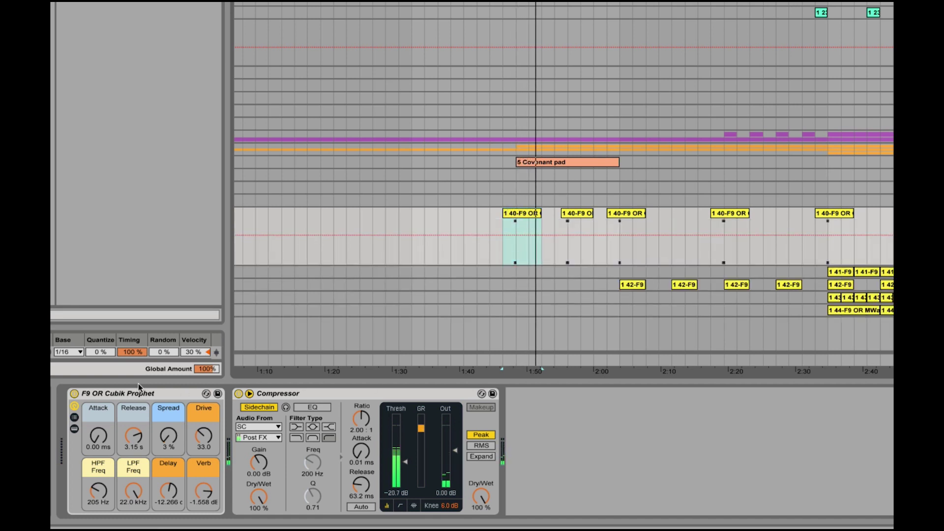
pyautogui.moveTo(199, 487); pyautogui.dragTo(199, 481)
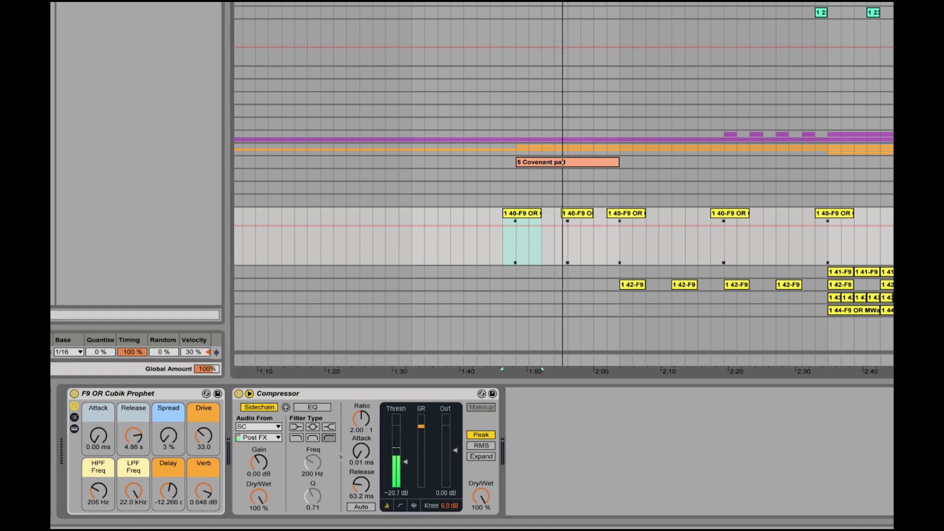
pyautogui.press('u')
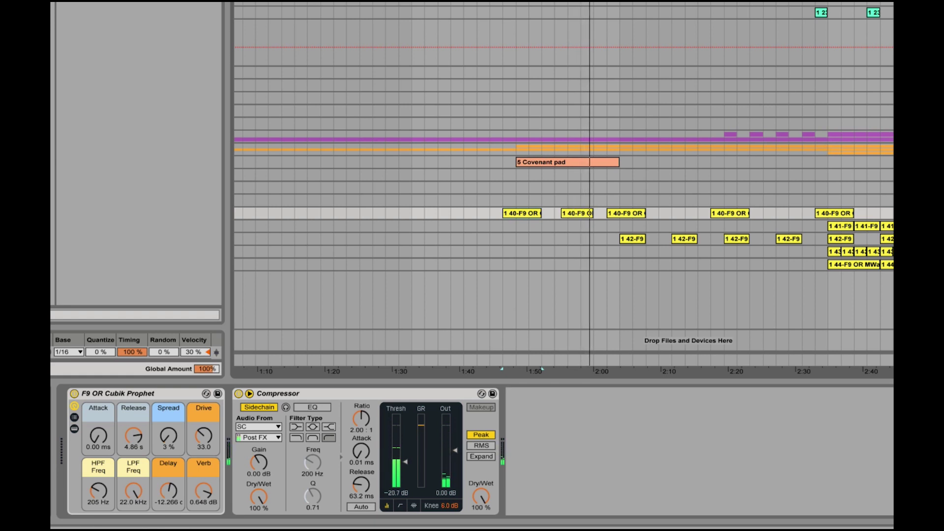
# - Unfold the F9 OR Eden Stab track and listen to its first clip with the rack's macro controls in view
pyautogui.click(826, 256)
pyautogui.click(633, 238)
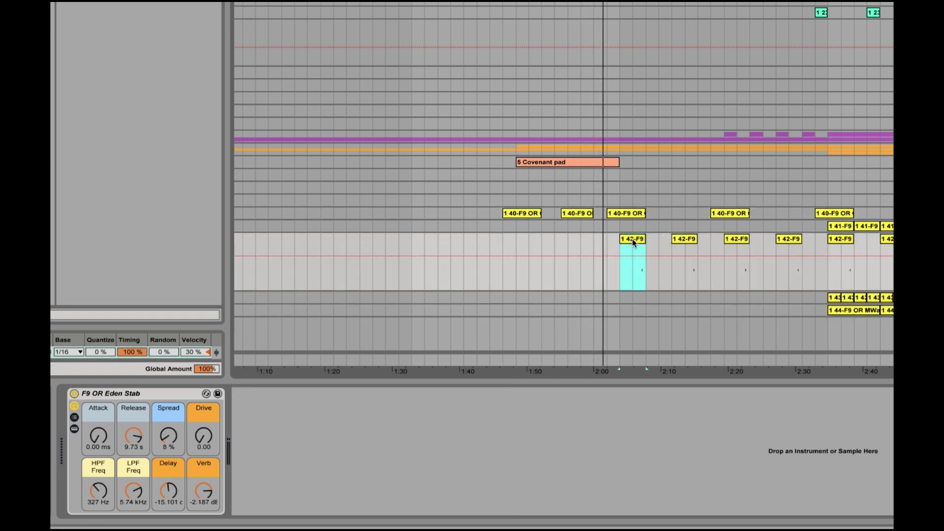
pyautogui.press('+')
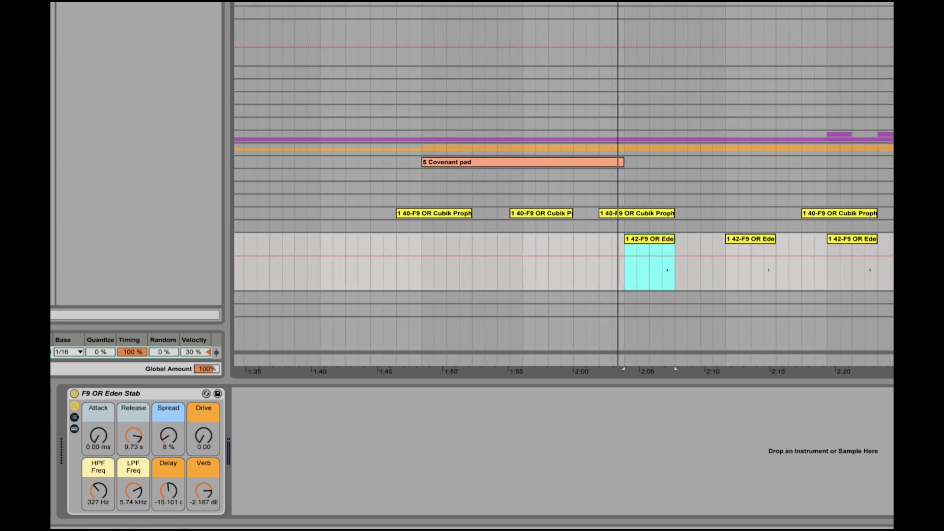
pyautogui.scroll(-1, 564, 184)
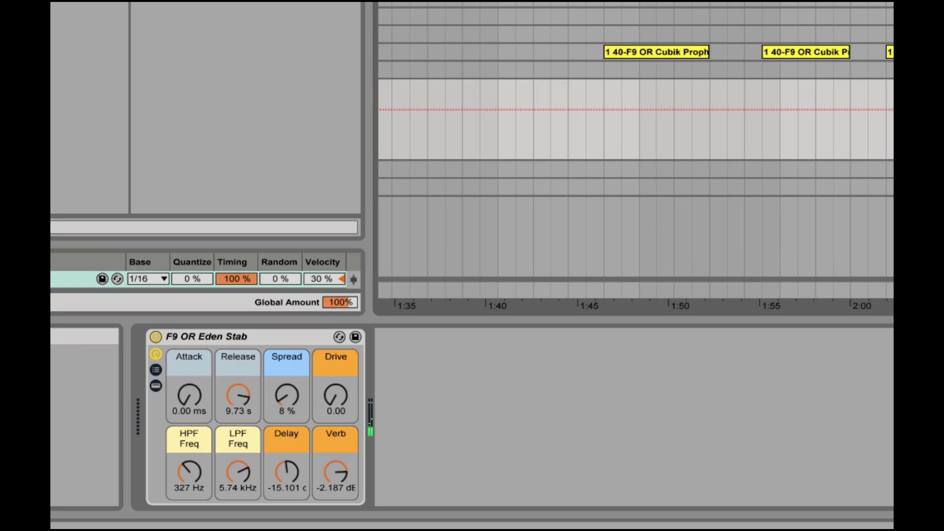
# - Set the F9 OR Eden Stab's Verb to -7.228 dB and its HPF Freq to 252 Hz, and fold its track
pyautogui.moveTo(347, 467); pyautogui.dragTo(347, 489)
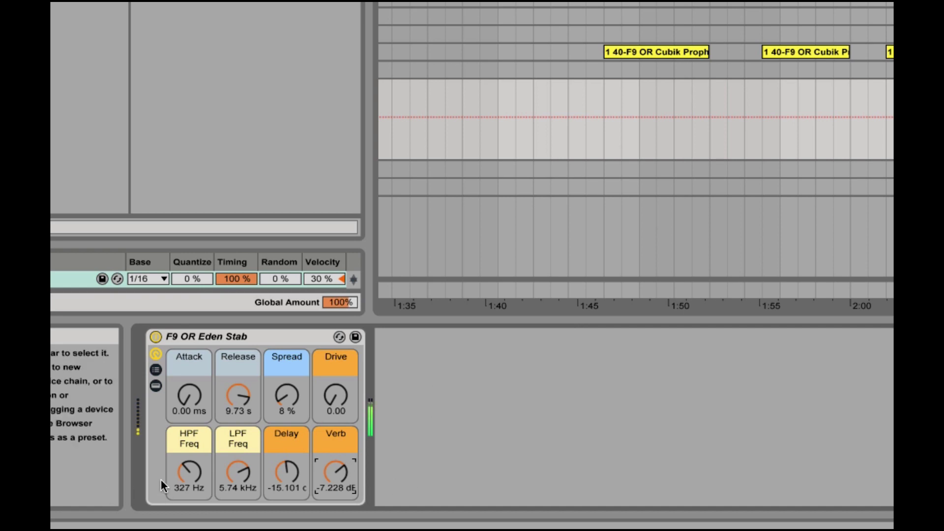
pyautogui.moveTo(192, 471); pyautogui.dragTo(191, 485)
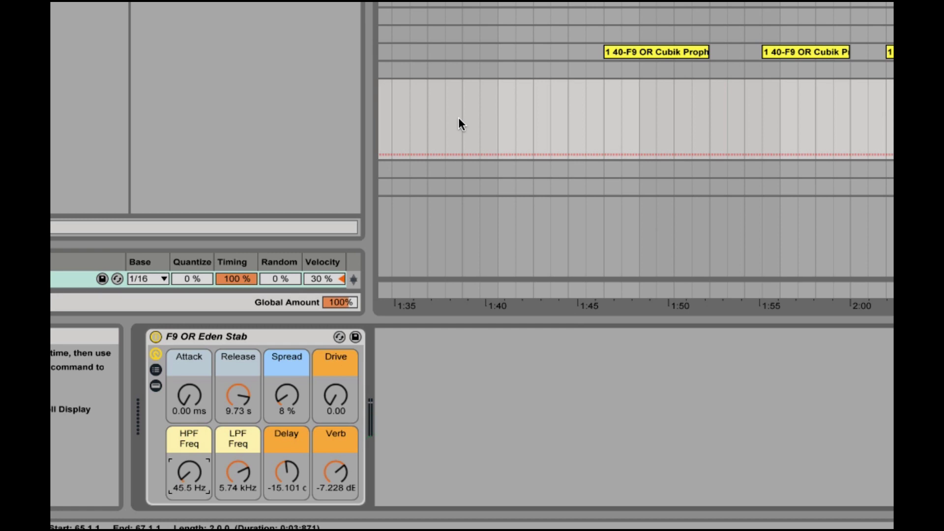
pyautogui.moveTo(191, 474); pyautogui.dragTo(192, 468)
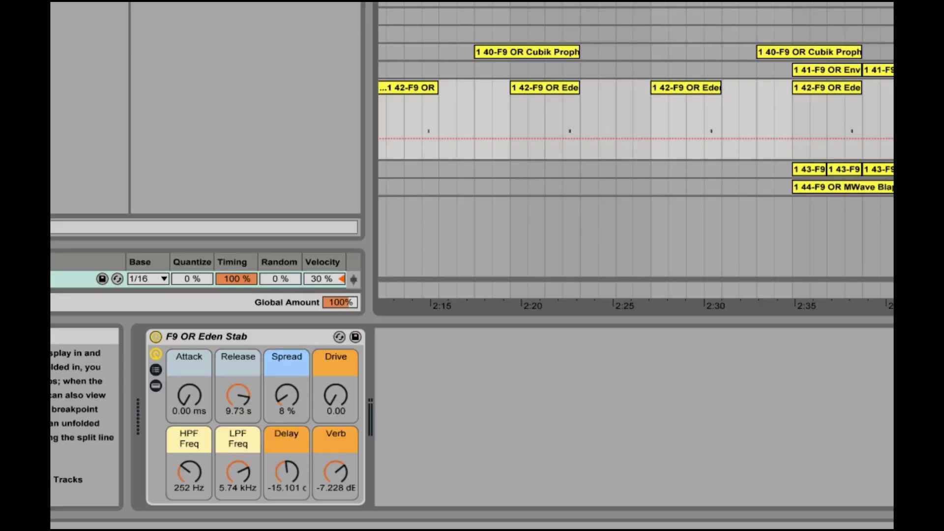
pyautogui.press('u')
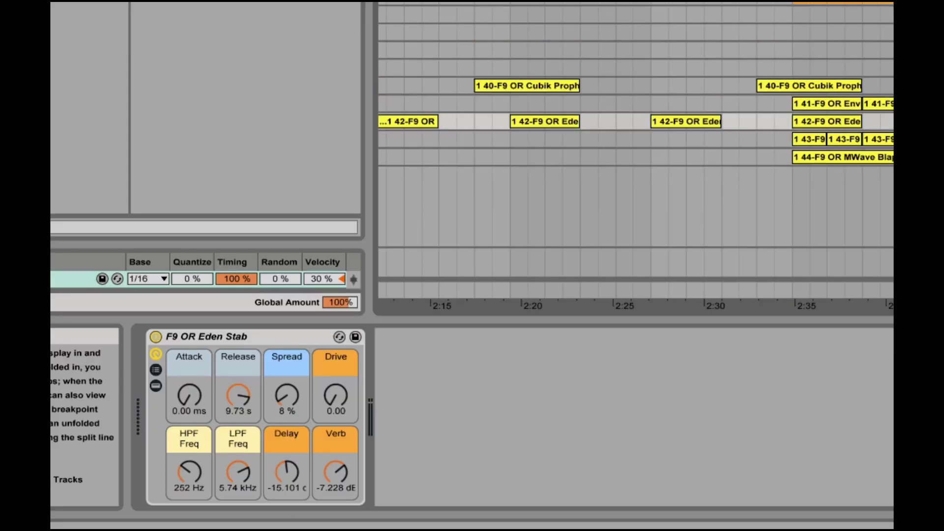
# - Unfold the F9 OR Enviro Stab track, play its first clip and set the rack's HPF Freq to 252 Hz
pyautogui.click(891, 104)
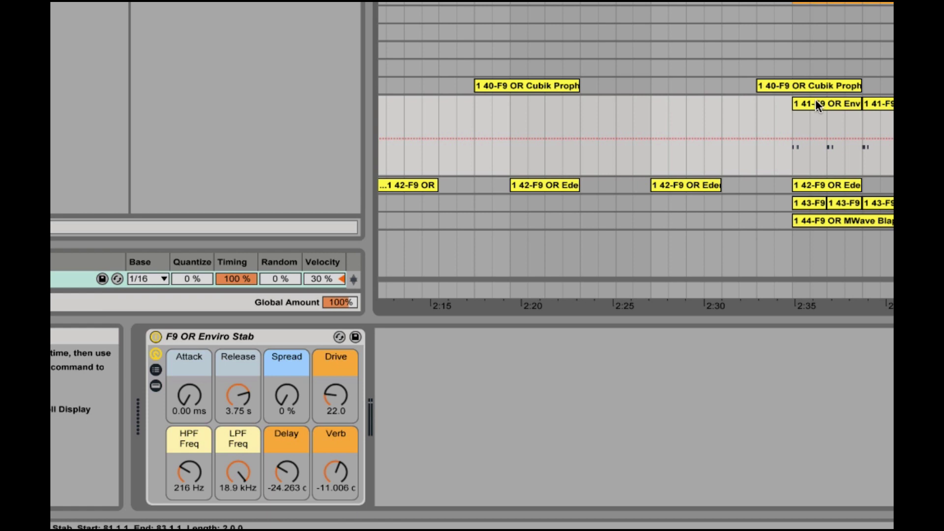
pyautogui.click(839, 103)
pyautogui.click(891, 104)
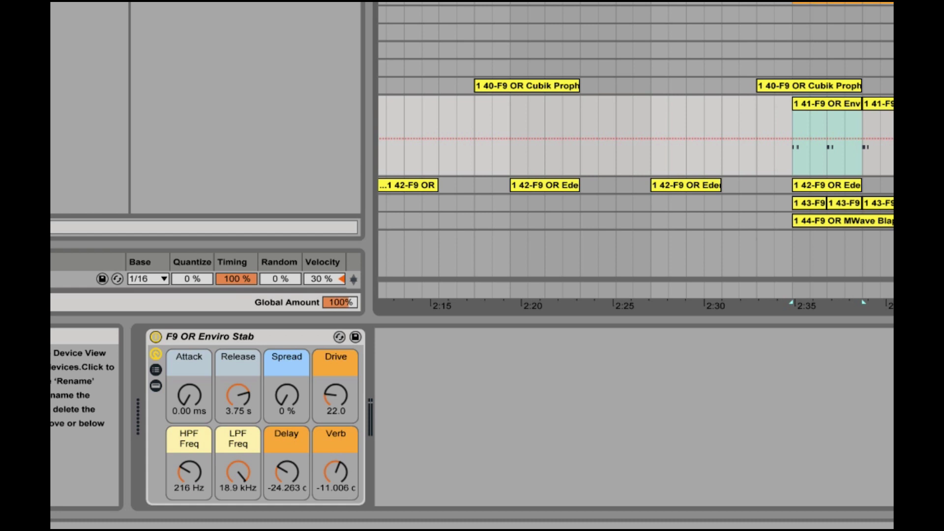
pyautogui.moveTo(177, 478); pyautogui.dragTo(174, 473)
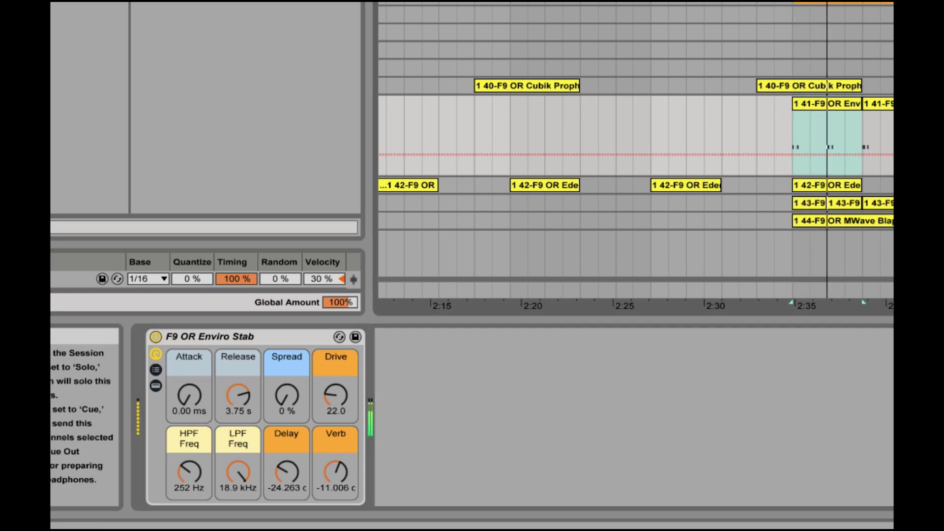
# - Play the arrangement from bar 80 to hear the Enviro Stab come in, and fold its track
pyautogui.click(766, 133)
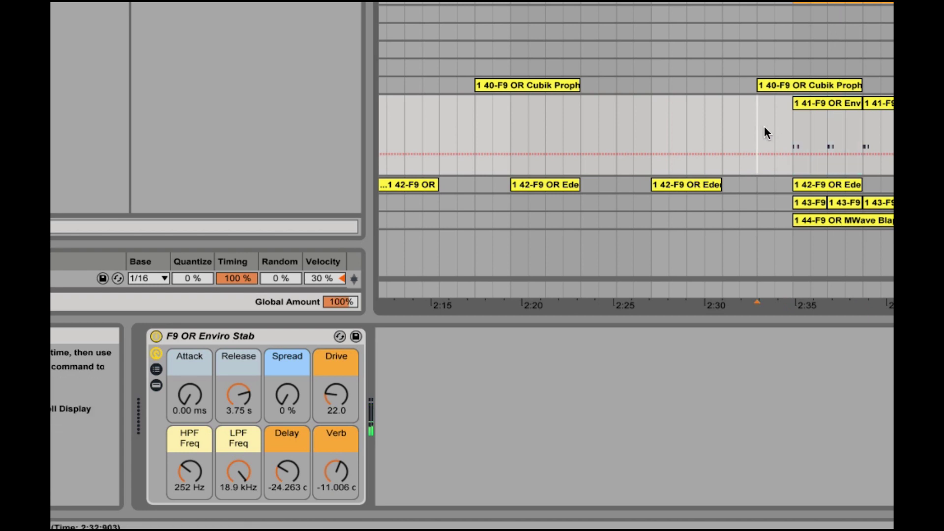
pyautogui.click(893, 121)
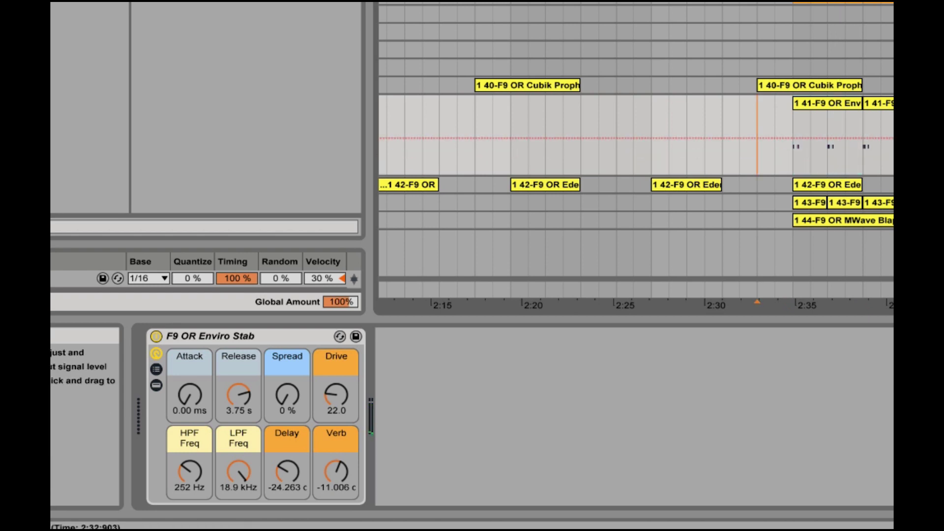
pyautogui.press('space')
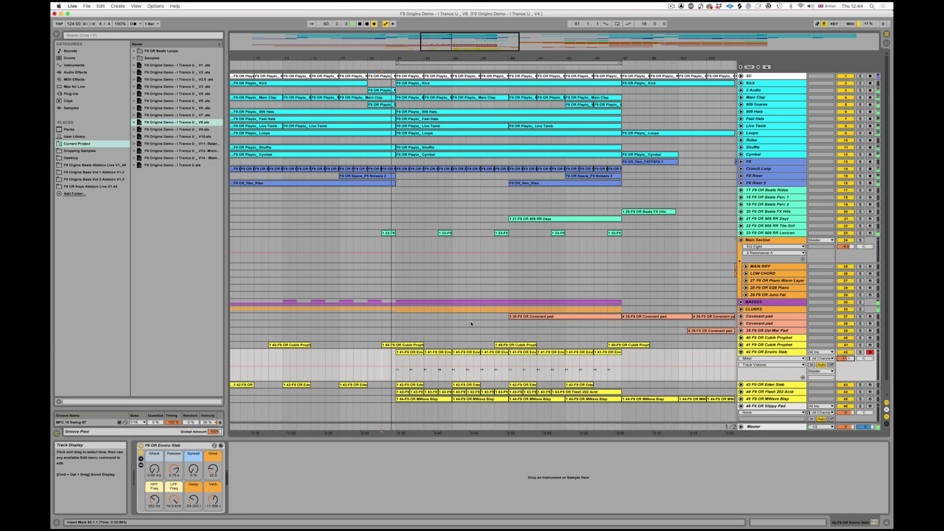
pyautogui.scroll(-1, 499, 337)
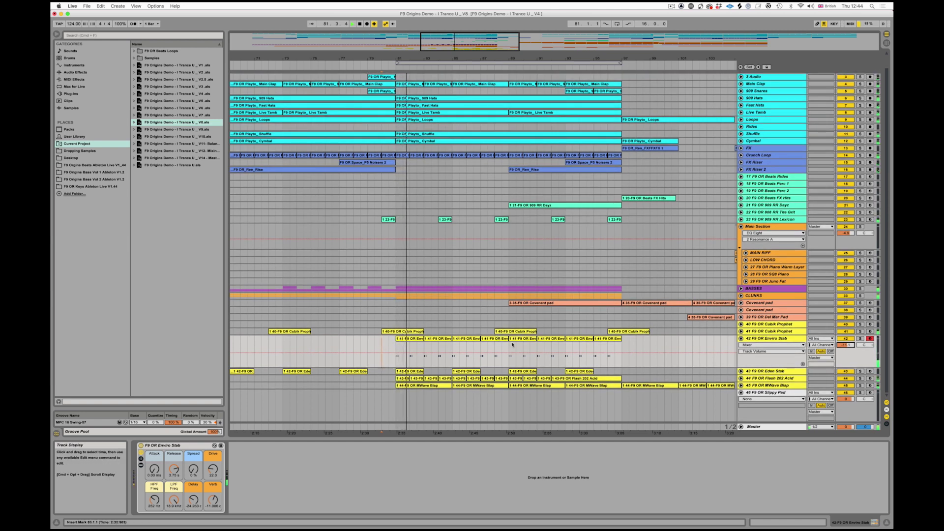
pyautogui.click(741, 339)
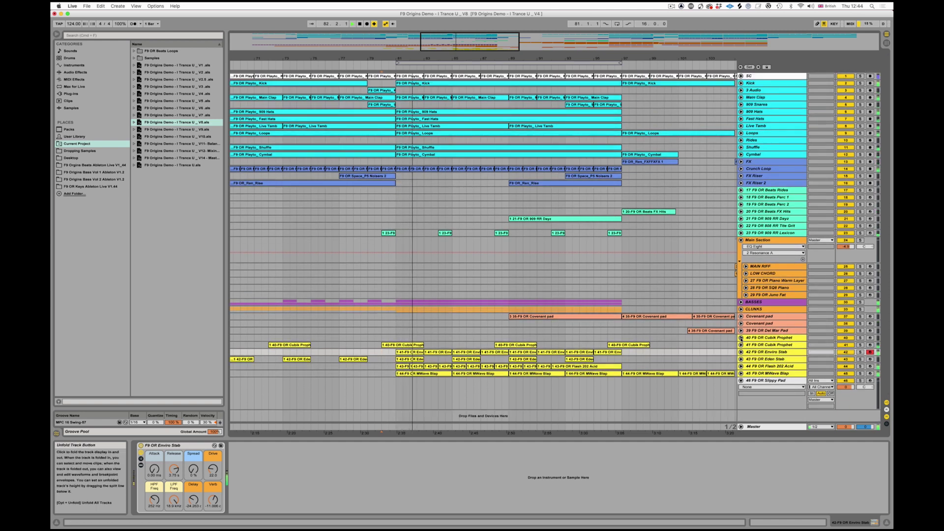
# - Unfold the F9 OR Flash 202 Acid track, select its first clip, set the rack's HPF Freq to 195 Hz and fold the track
pyautogui.click(768, 367)
pyautogui.click(741, 367)
pyautogui.scroll(-1, 531, 364)
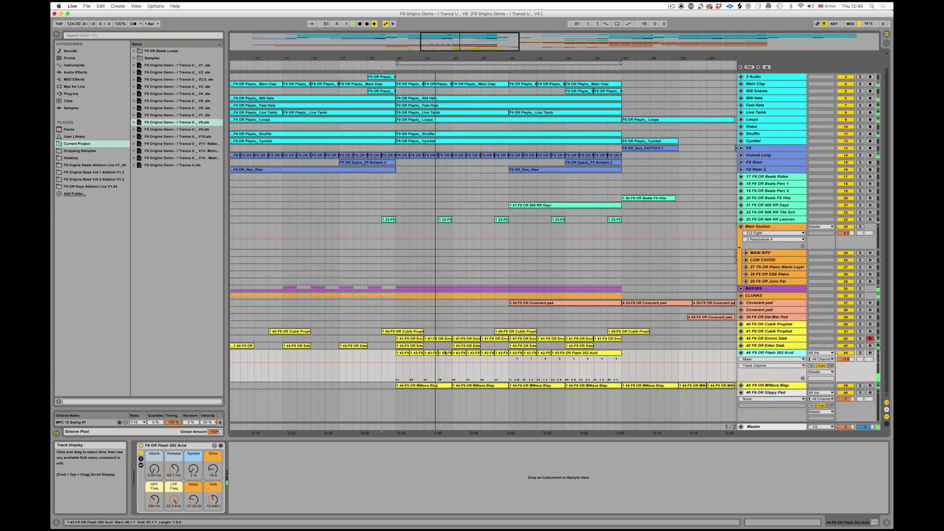
pyautogui.click(403, 366)
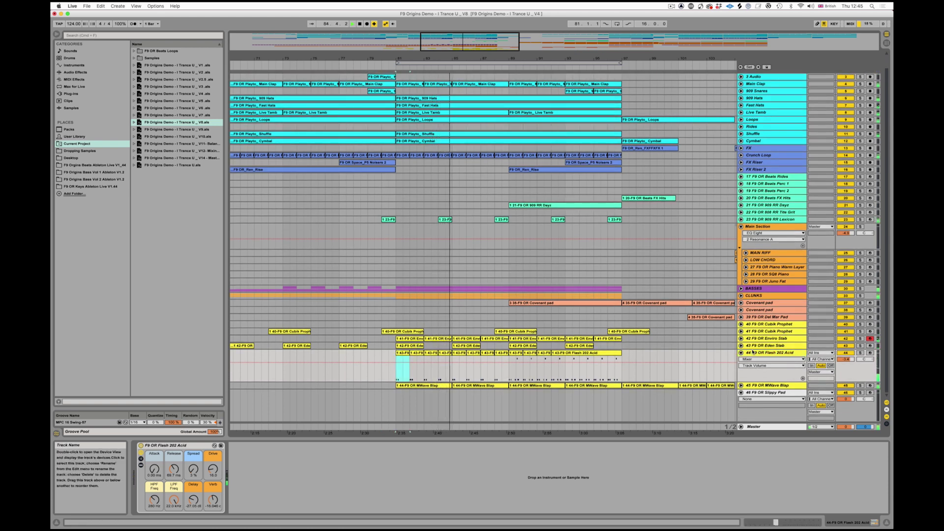
pyautogui.click(870, 353)
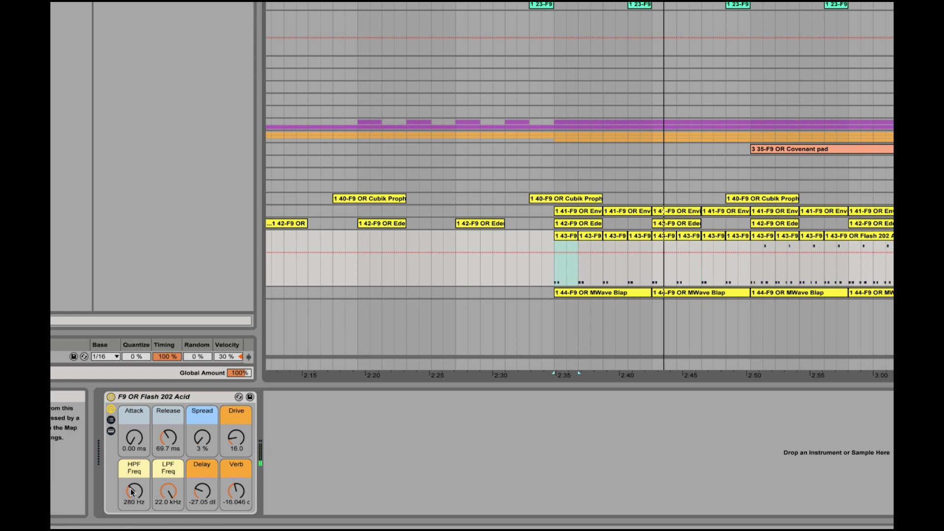
pyautogui.moveTo(134, 491); pyautogui.dragTo(134, 504)
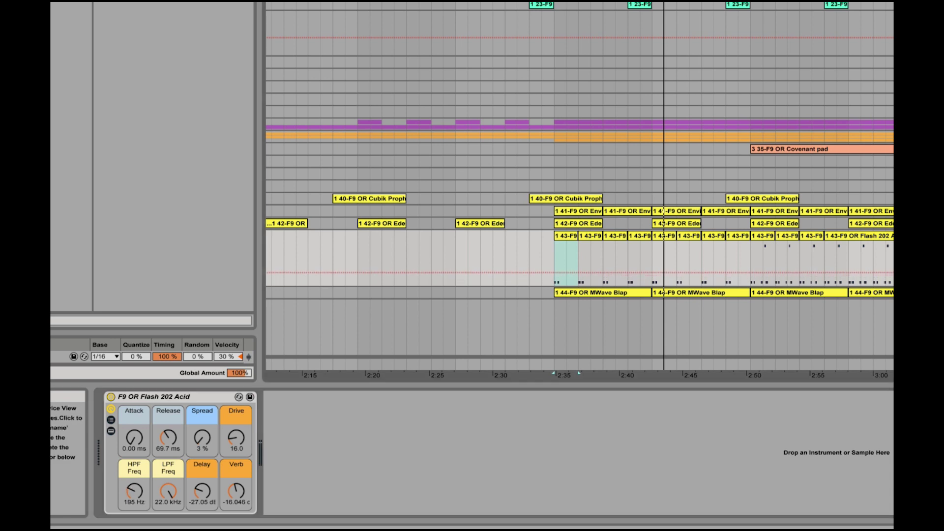
pyautogui.click(900, 236)
# - Listen to the F9 OR MWave Blap part, unfolding its track to examine the notes and folding it again, and select its fourth clip
pyautogui.click(900, 272)
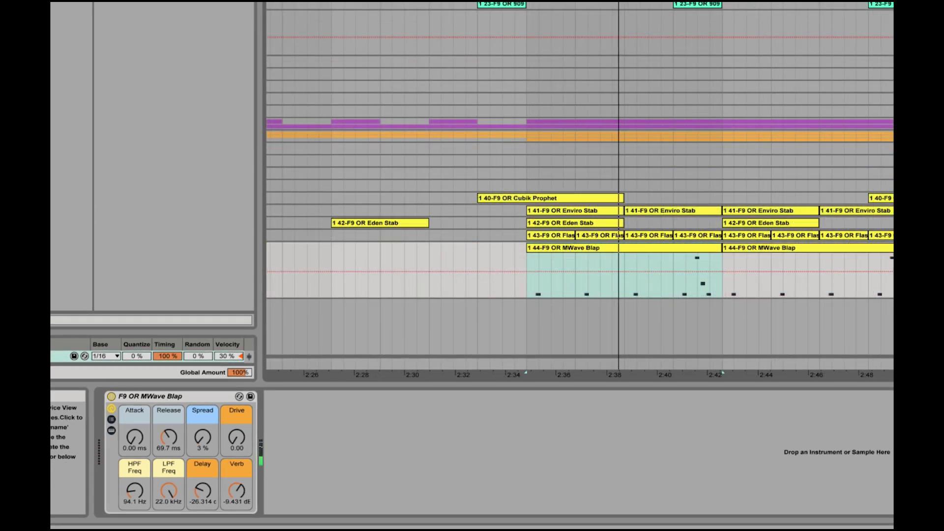
pyautogui.keyDown('alt'); pyautogui.click(893, 248); pyautogui.keyUp('alt')
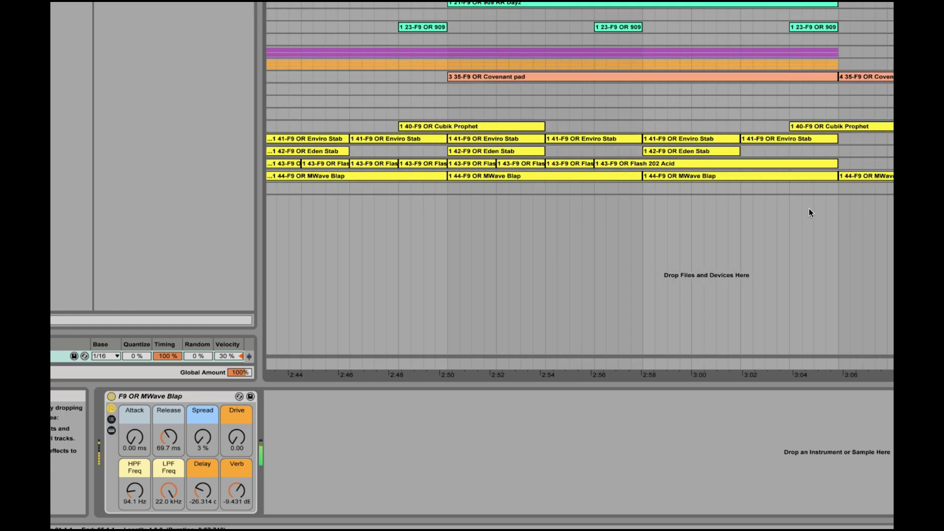
pyautogui.click(805, 192)
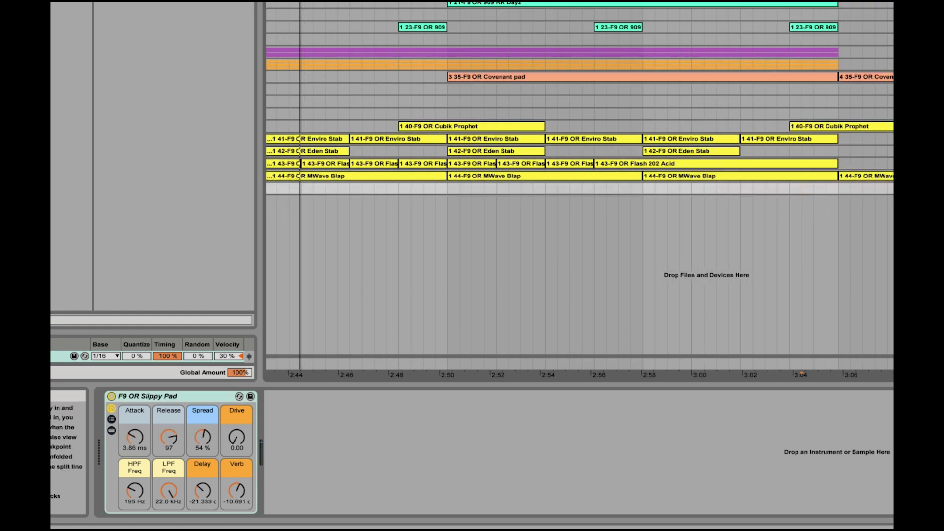
pyautogui.click(893, 176)
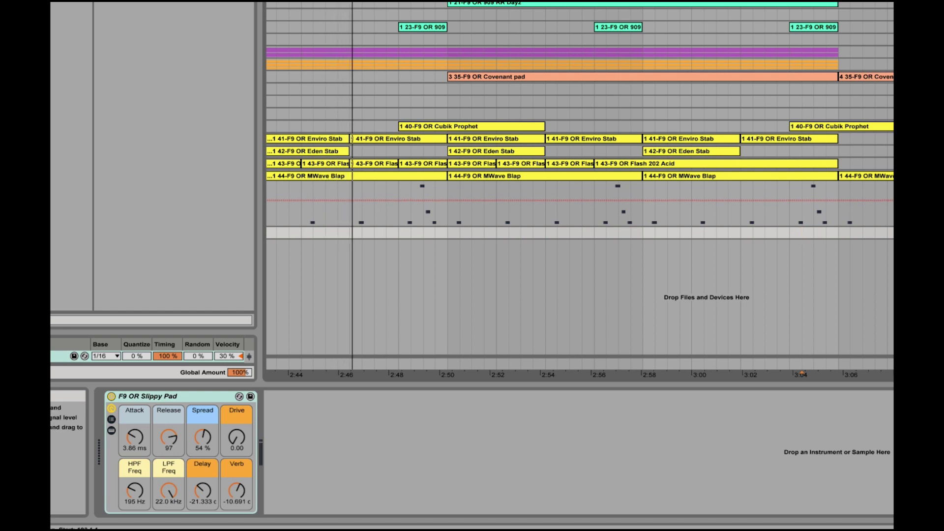
pyautogui.click(893, 176)
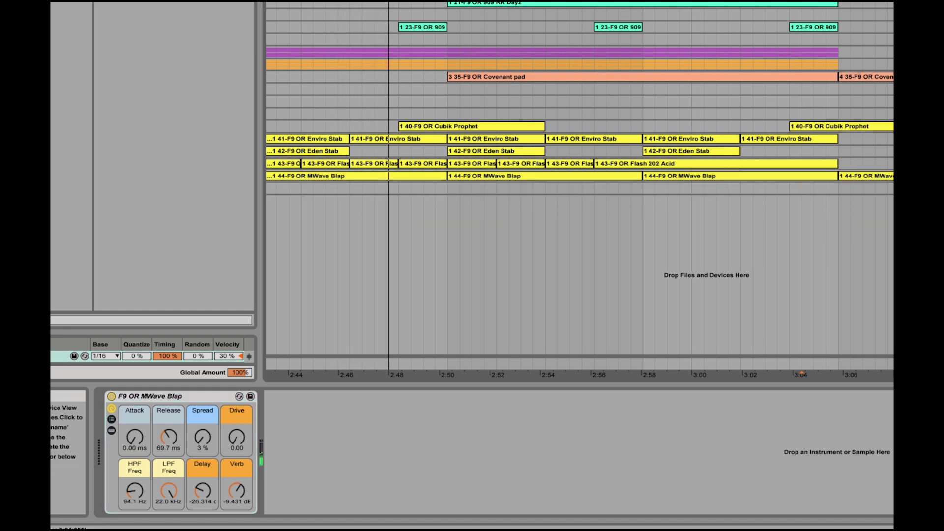
pyautogui.click(764, 188)
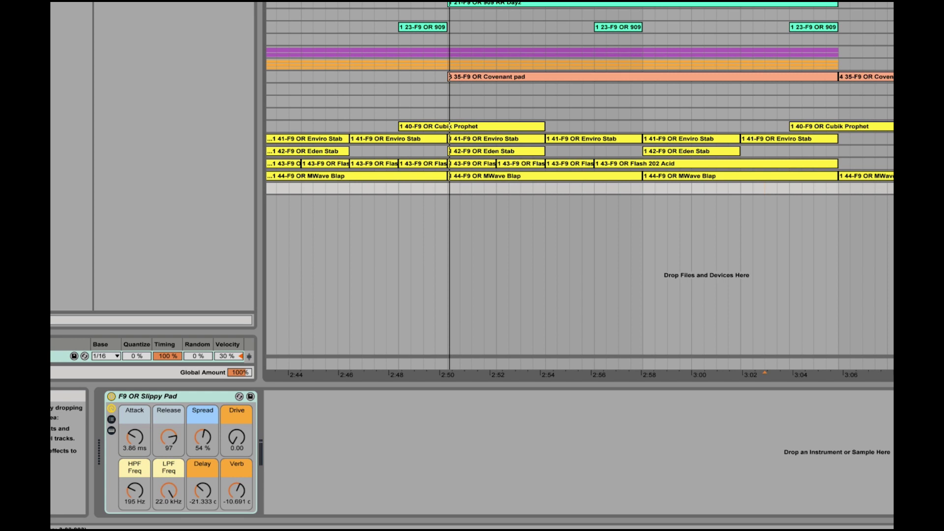
pyautogui.press('-')
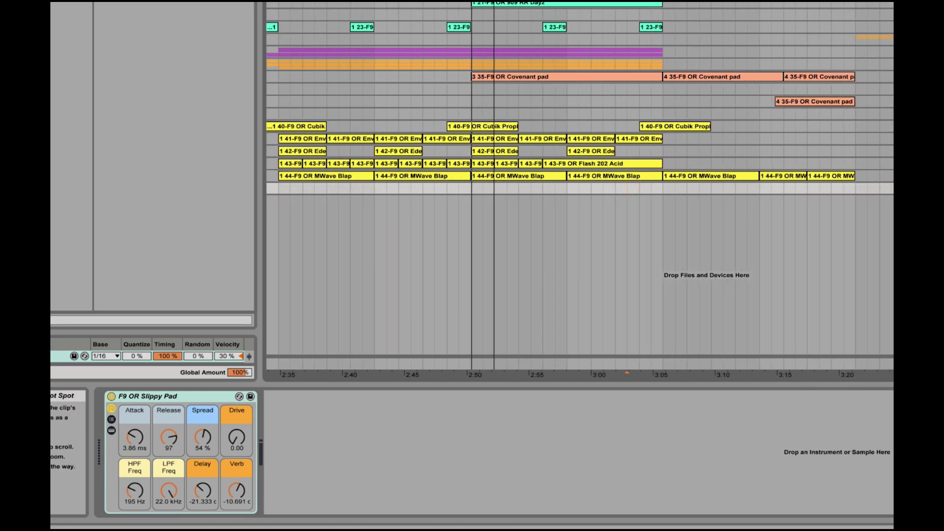
pyautogui.hscroll(-2, 604, 211)
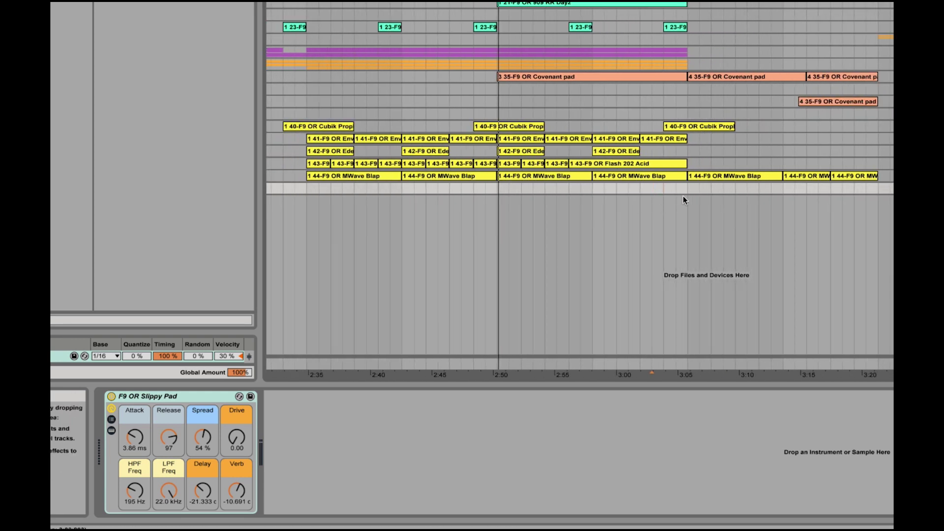
pyautogui.click(649, 176)
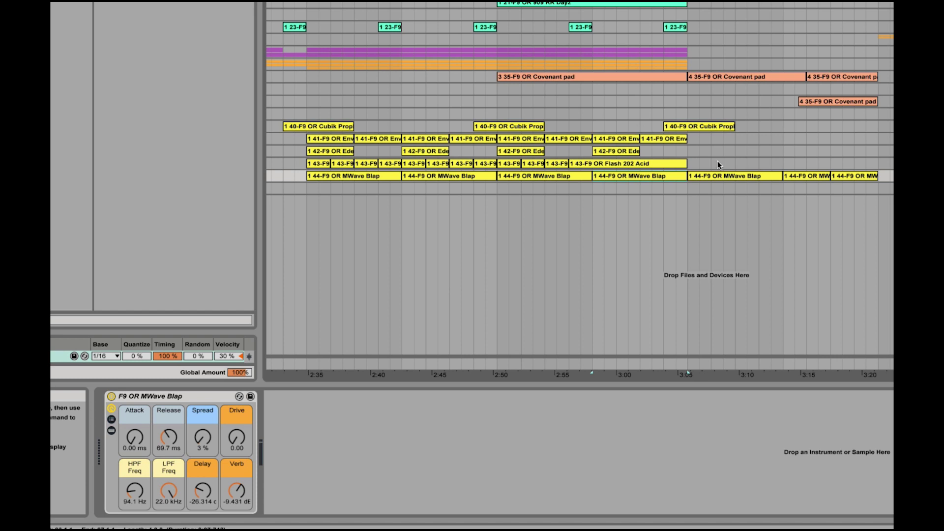
# - Show the master track's Glue Compressor, play the arrangement from bar 81 and nudge the compressor's Makeup
pyautogui.click(891, 364)
pyautogui.click(497, 395)
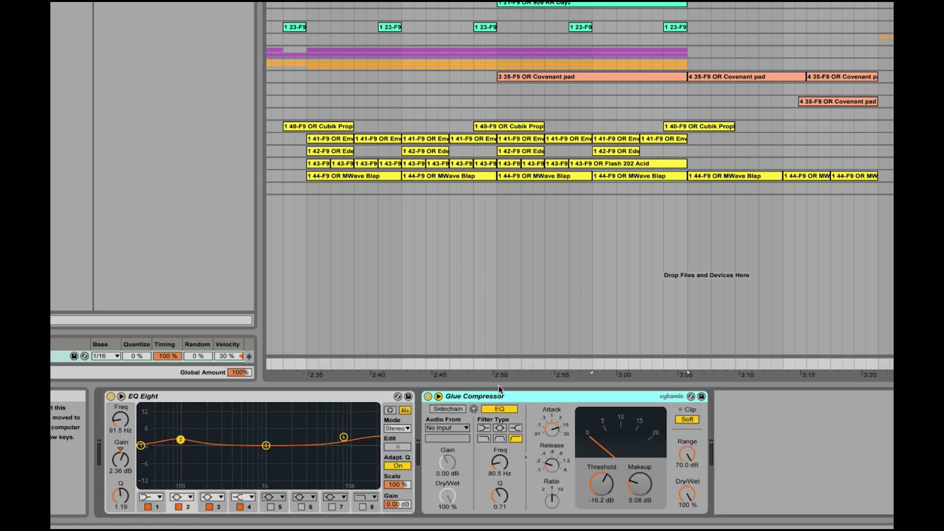
pyautogui.click(310, 187)
pyautogui.press('space')
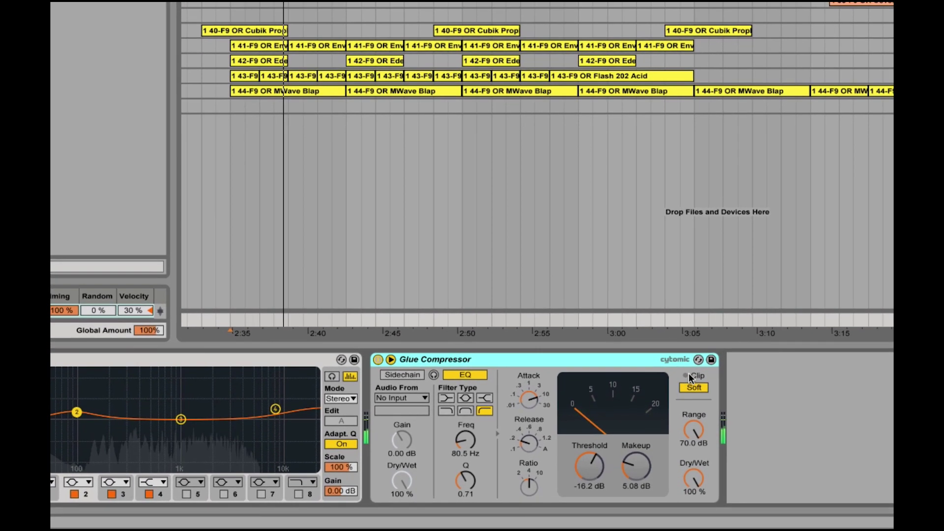
pyautogui.moveTo(627, 454); pyautogui.dragTo(629, 460)
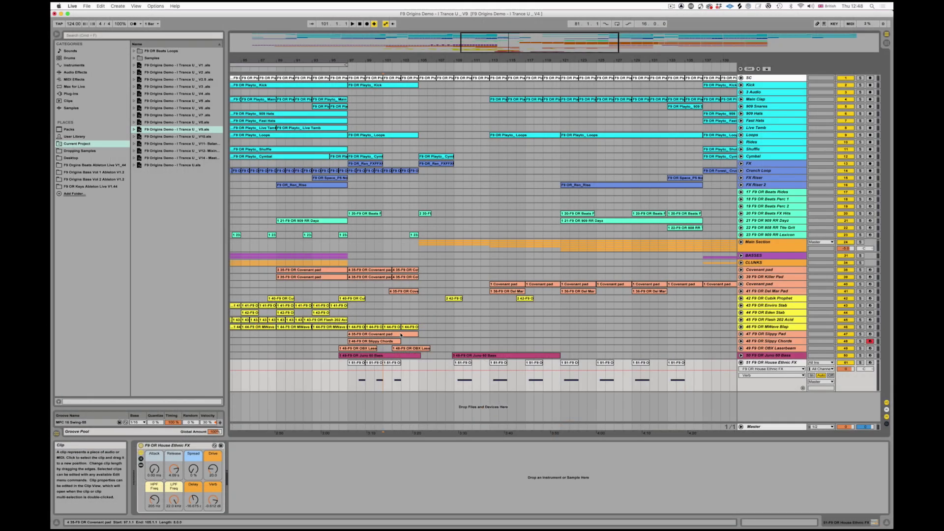
# - Play the arrangement from bar 95 into the section at bar 97, and show the F9 OR Juno 60 Bass rack
pyautogui.moveTo(340, 61); pyautogui.dragTo(340, 99)
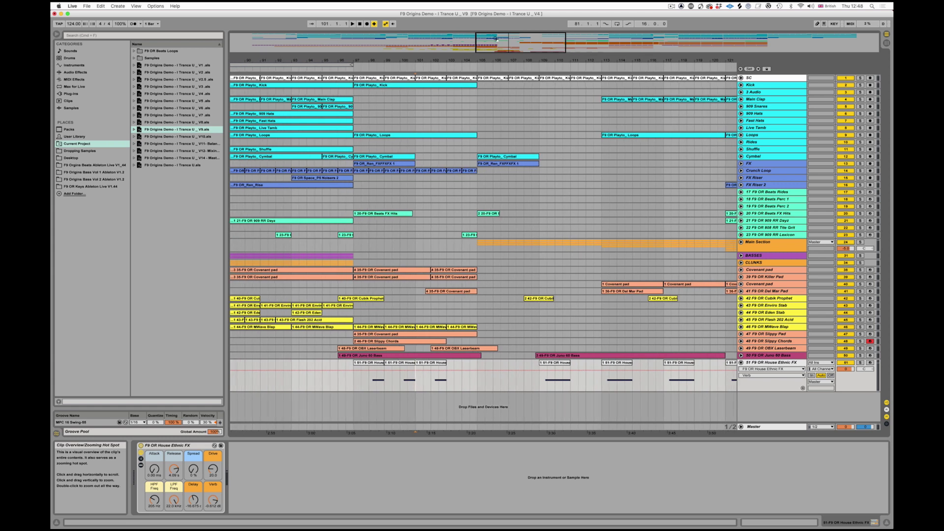
pyautogui.click(332, 335)
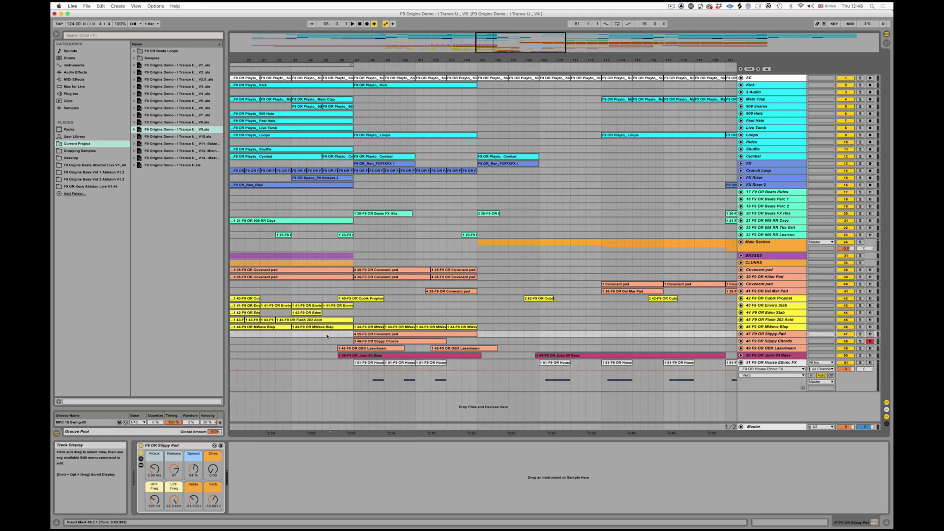
pyautogui.press('space')
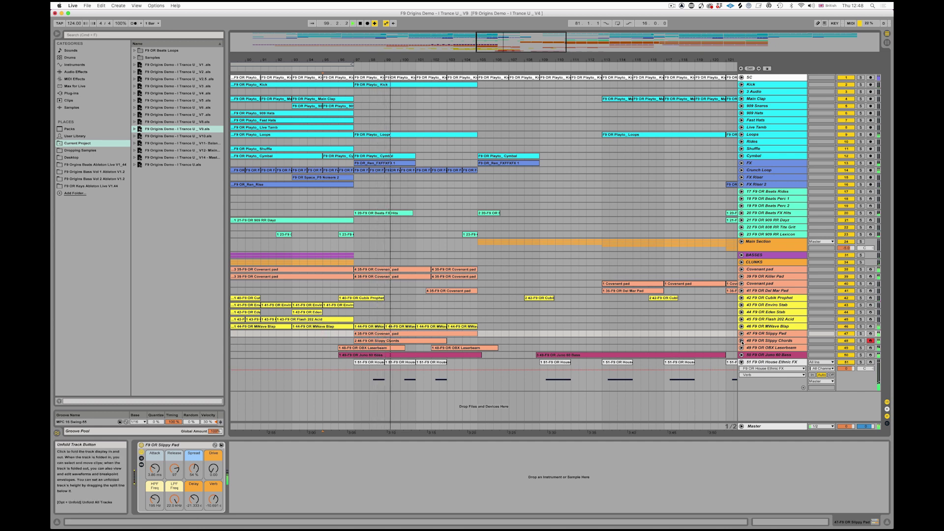
pyautogui.click(766, 355)
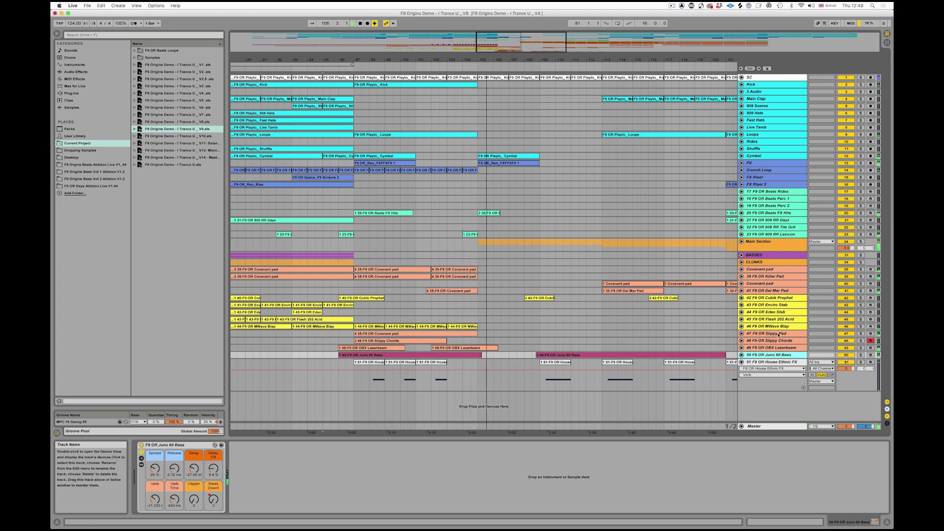
# - Unfold the F9 OR Slippy Pad track and select its clip at bar 97 to examine the chord notes
pyautogui.click(769, 335)
pyautogui.click(408, 335)
pyautogui.click(742, 334)
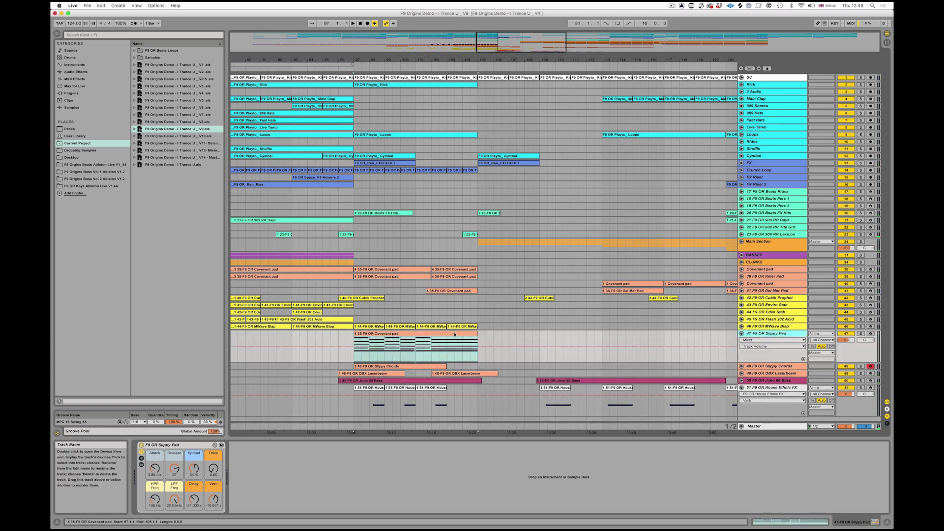
pyautogui.click(779, 335)
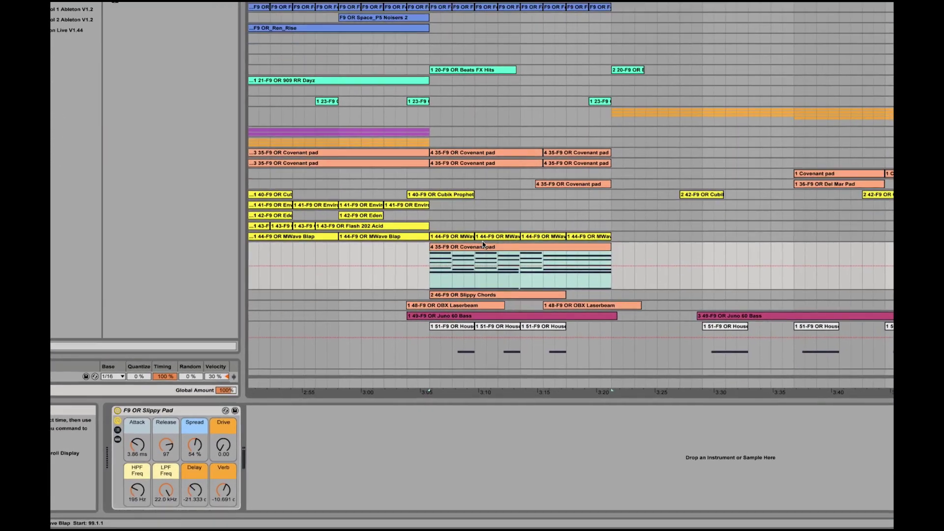
pyautogui.click(401, 336)
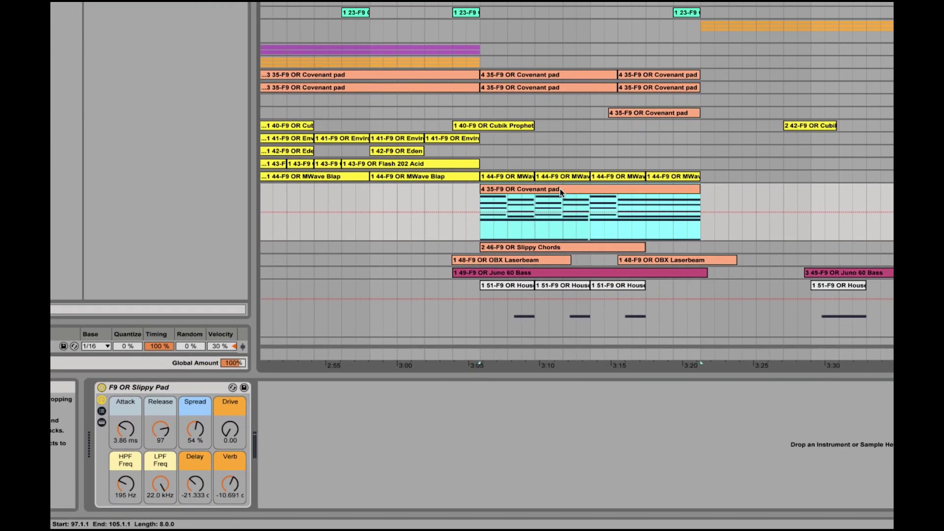
# - Play the F9 OR Slippy Pad part from bar 97, fold its track and show the F9 OR Slippy Chords rack
pyautogui.press('space')
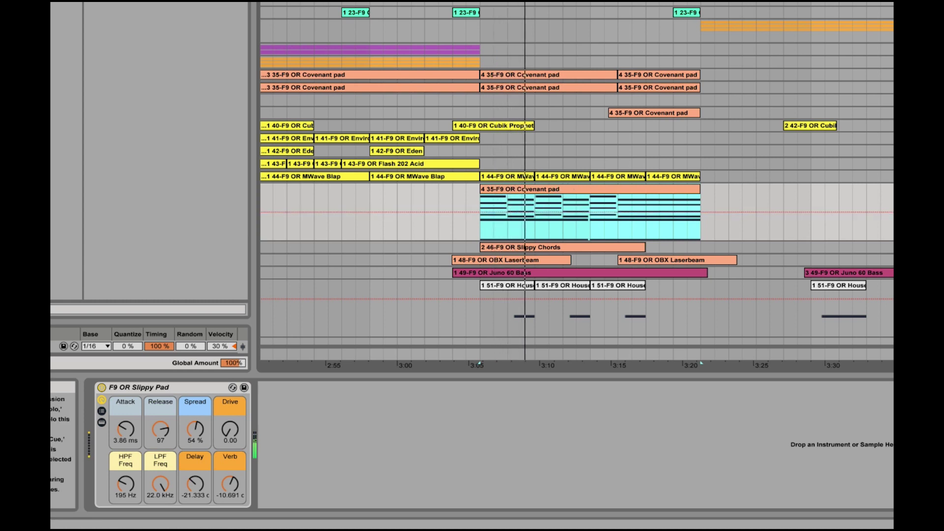
pyautogui.click(934, 190)
pyautogui.click(935, 247)
pyautogui.click(935, 189)
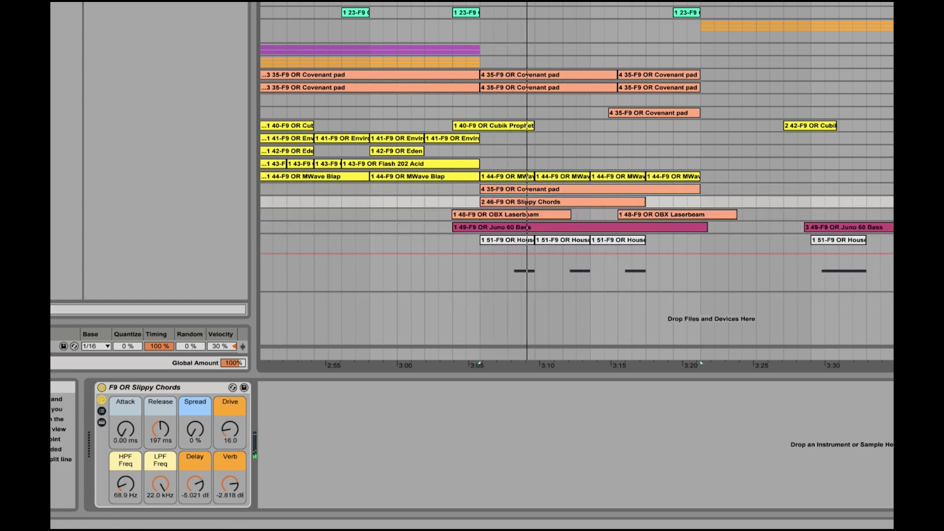
pyautogui.click(934, 202)
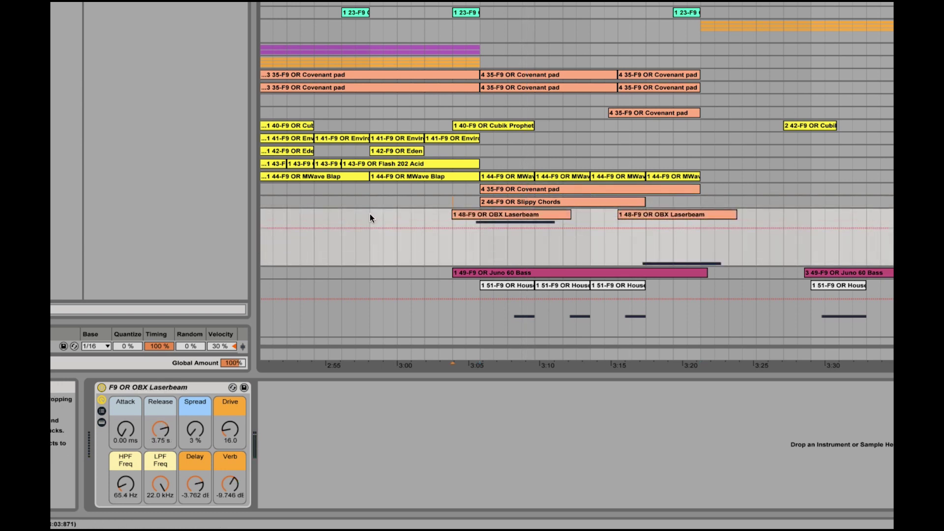
# - Select and listen to both F9 OR OBX Laserbeam clips, near bars 96 and 102, and fold the track
pyautogui.click(526, 216)
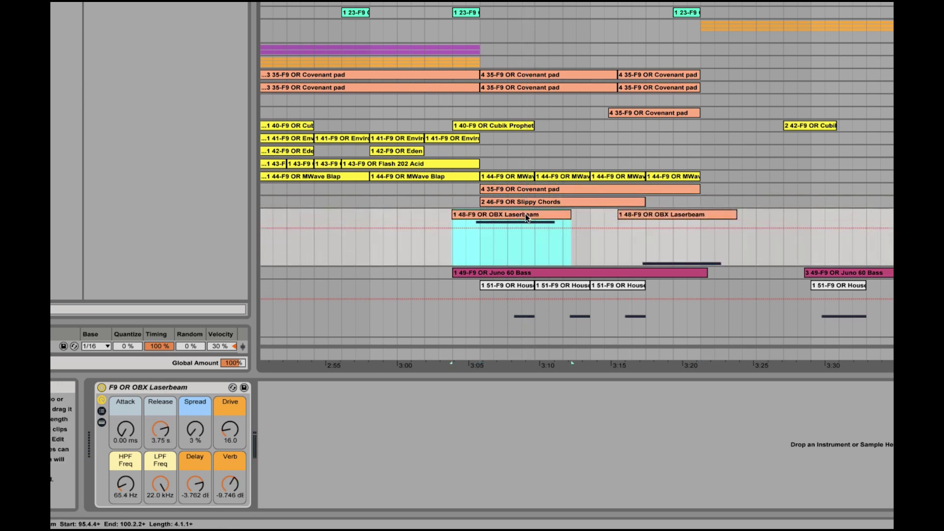
pyautogui.click(471, 243)
pyautogui.press('space')
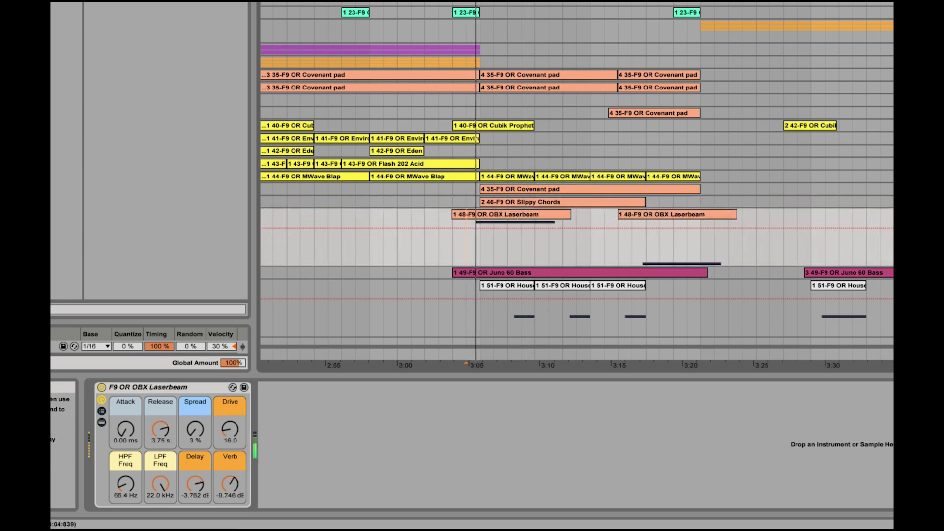
pyautogui.press('space')
pyautogui.click(633, 248)
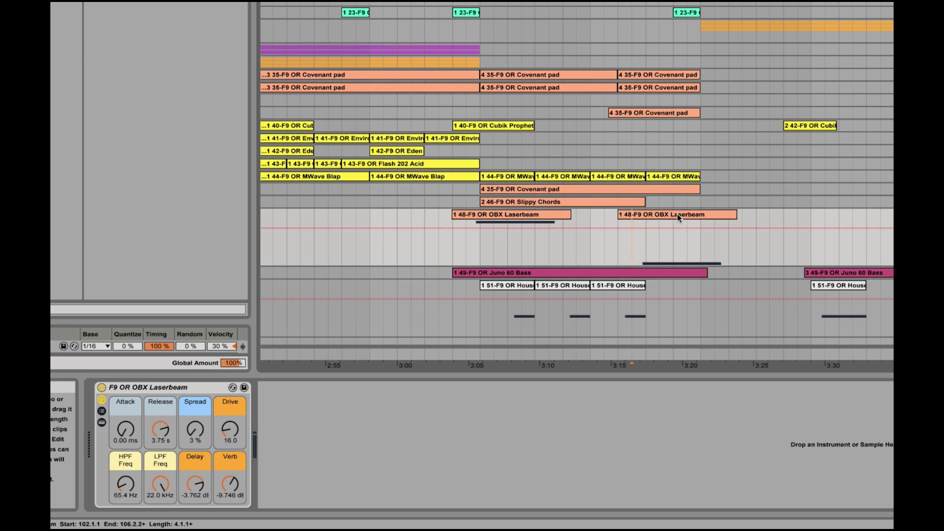
pyautogui.press('space')
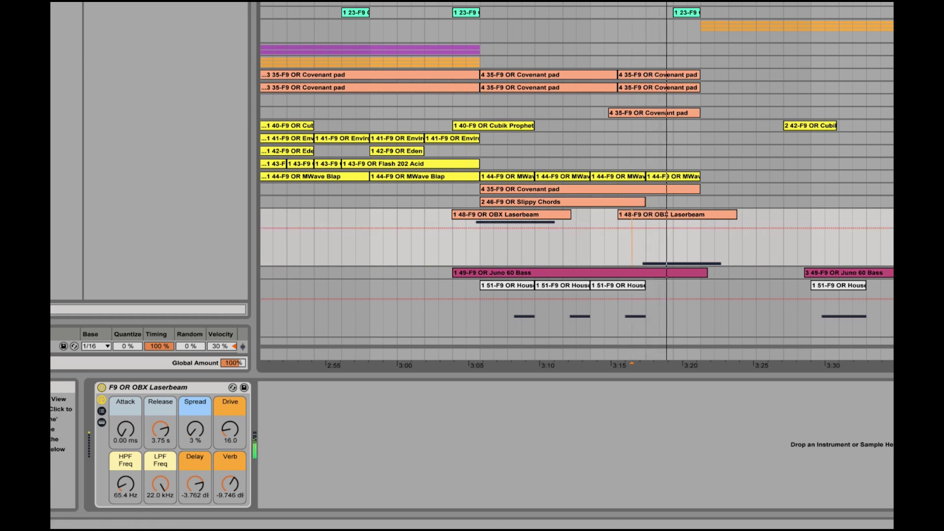
pyautogui.press('u')
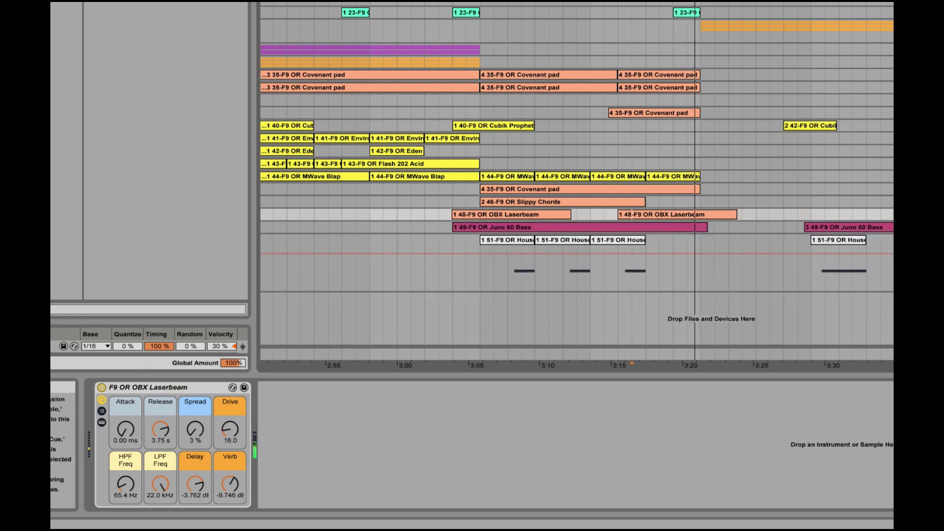
# - Unfold the F9 OR Juno 60 Bass track, select its long note from bar 97 onwards and play it
pyautogui.click(894, 228)
pyautogui.click(476, 279)
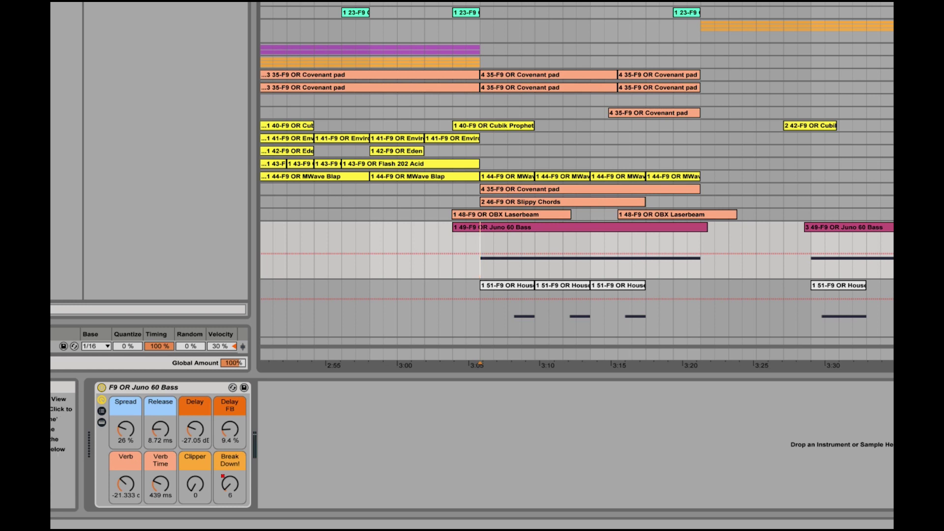
pyautogui.click(541, 226)
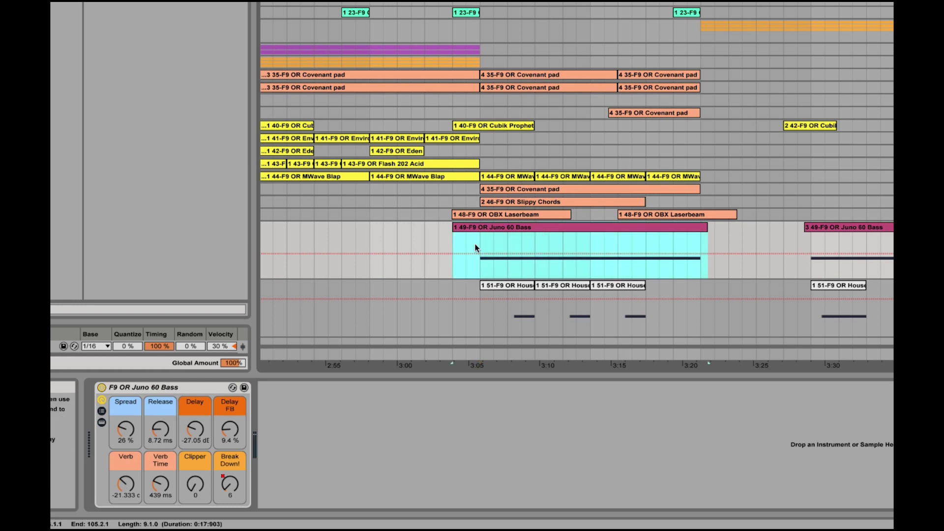
pyautogui.moveTo(480, 240); pyautogui.dragTo(783, 244)
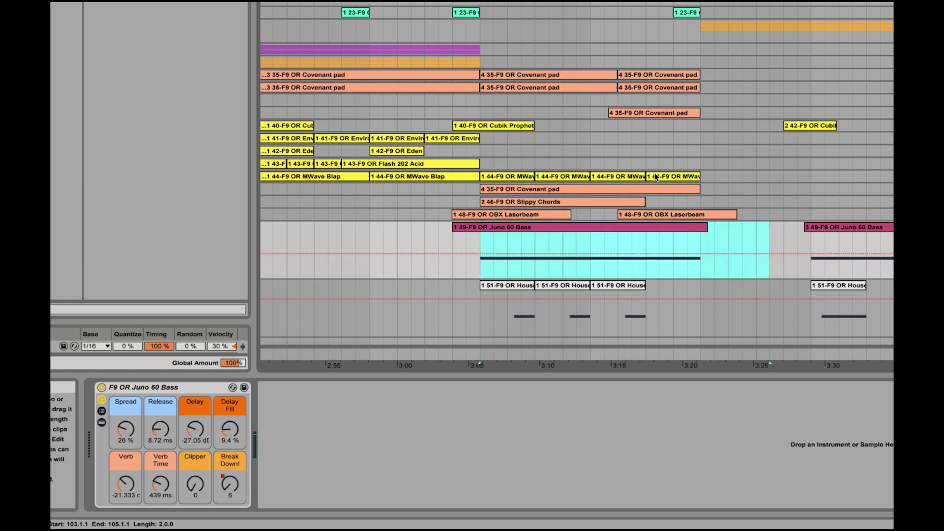
pyautogui.press('space')
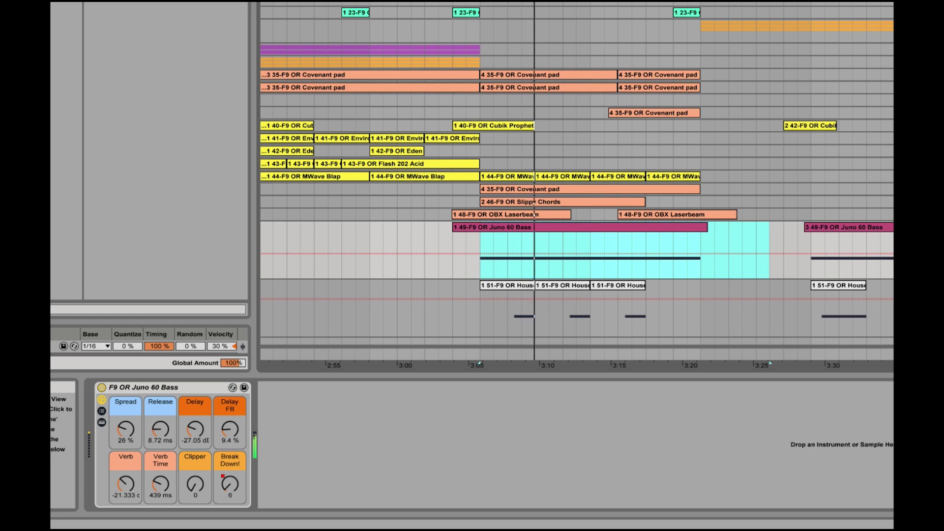
# - Play the F9 OR House Ethnic FX part, select its notes, and play it again from its first clip at bar 97
pyautogui.click(507, 314)
pyautogui.press('space')
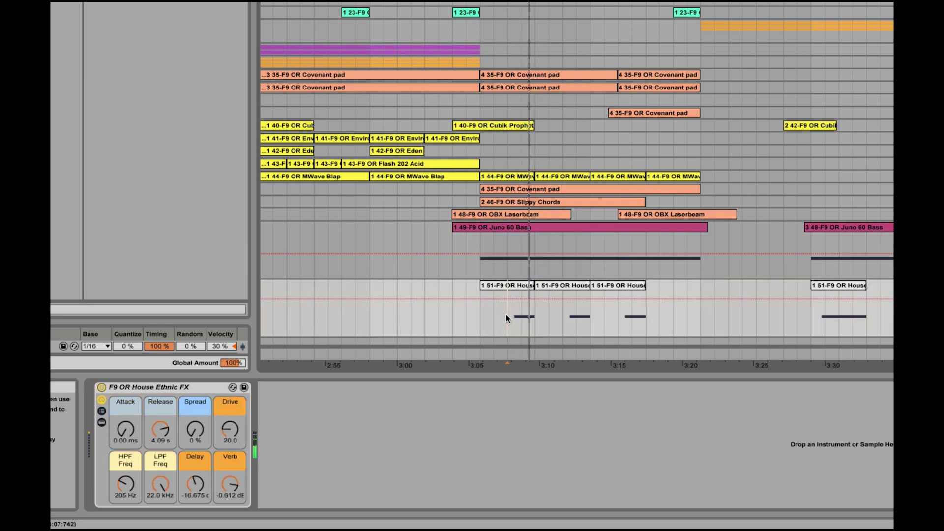
pyautogui.moveTo(505, 314); pyautogui.dragTo(654, 309)
pyautogui.hotkey('alt', 'u')
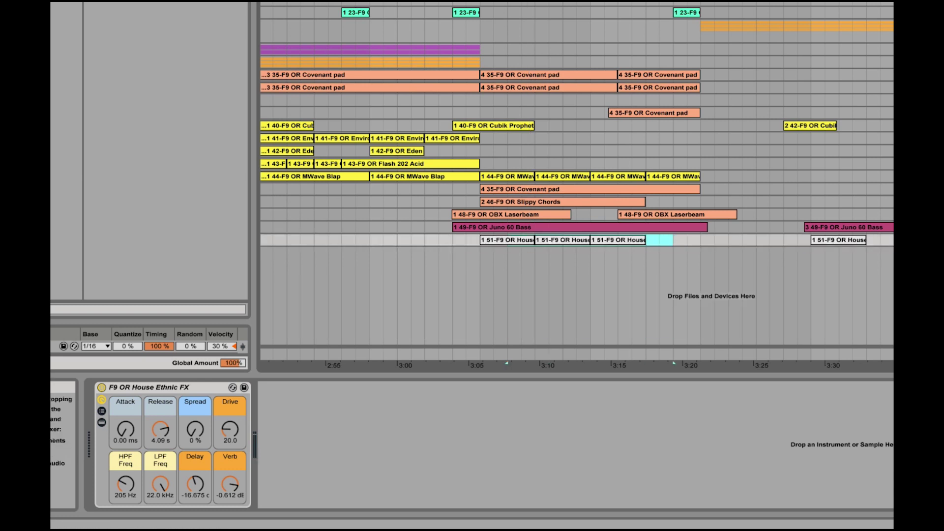
pyautogui.press('u')
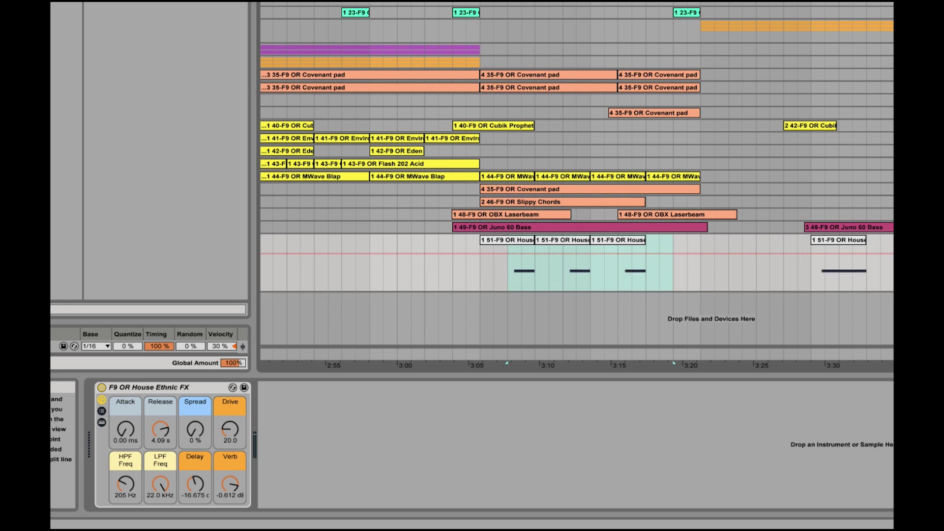
pyautogui.click(503, 240)
pyautogui.press('space')
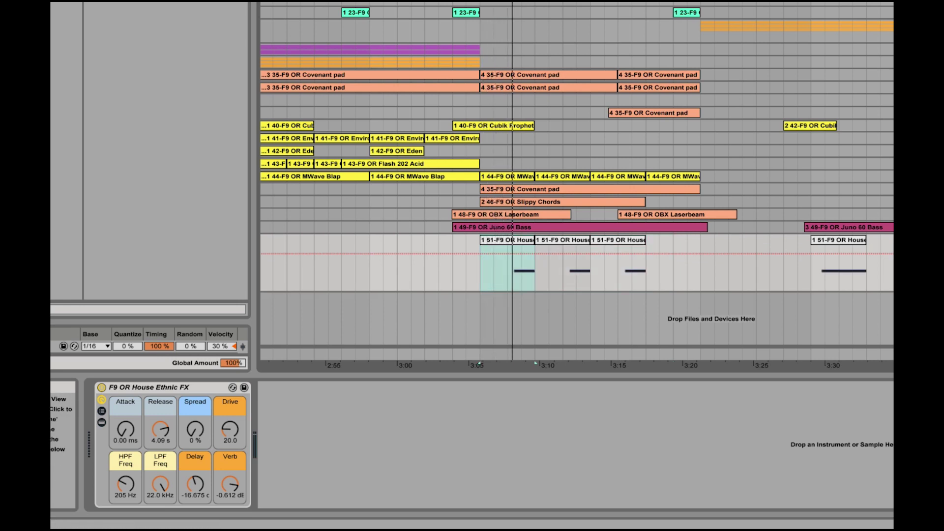
# - Stop playback, fold the House Ethnic FX track and show the F9 OR OBX Laserbeam and F9 OR Covenant pad racks
pyautogui.hscroll(10, 645, 246)
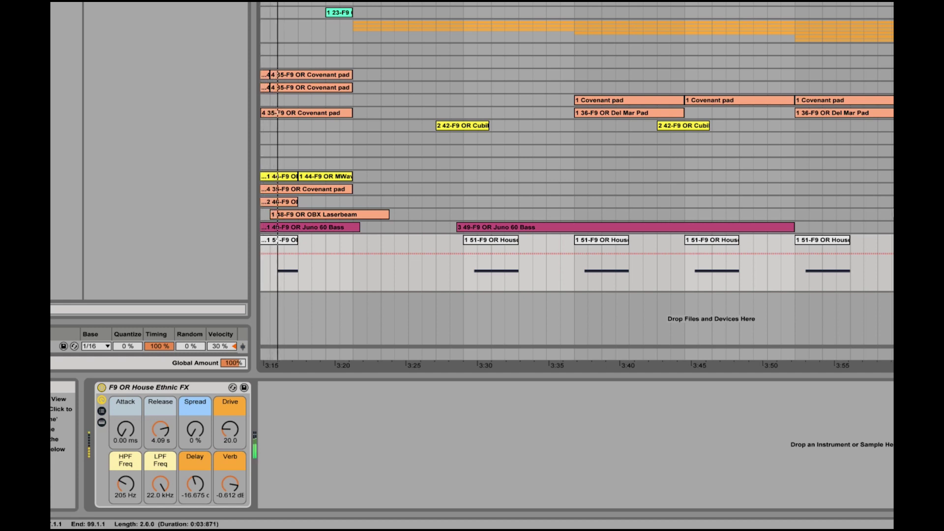
pyautogui.hscroll(-6, 577, 315)
pyautogui.click(890, 268)
pyautogui.press('space')
pyautogui.click(890, 215)
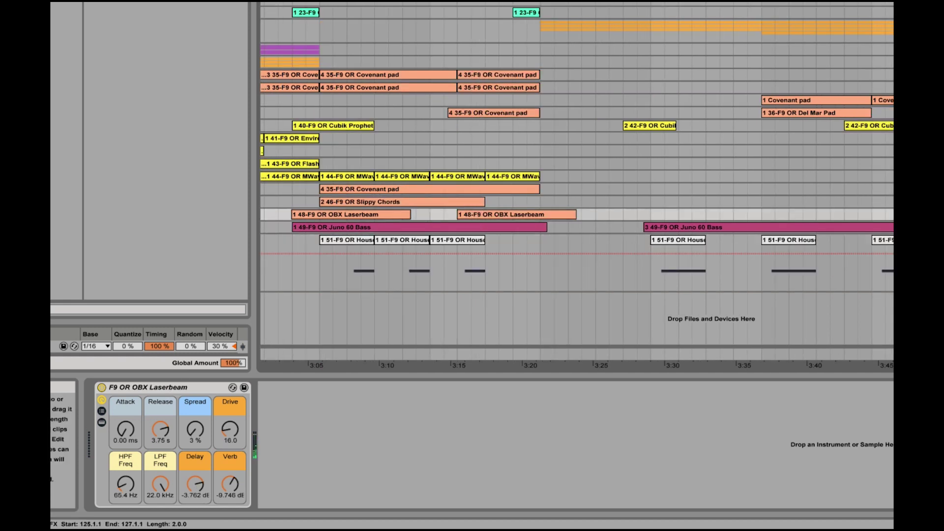
pyautogui.hscroll(-12, 603, 168)
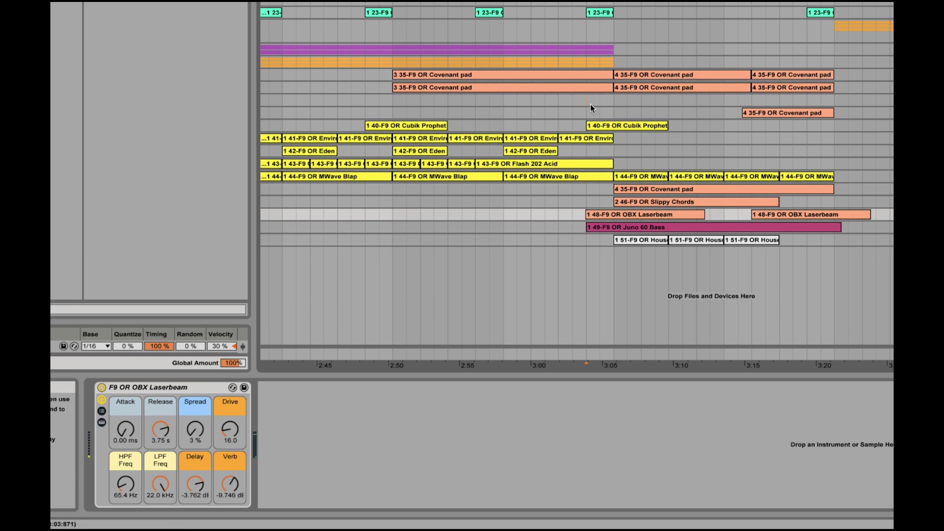
pyautogui.click(590, 104)
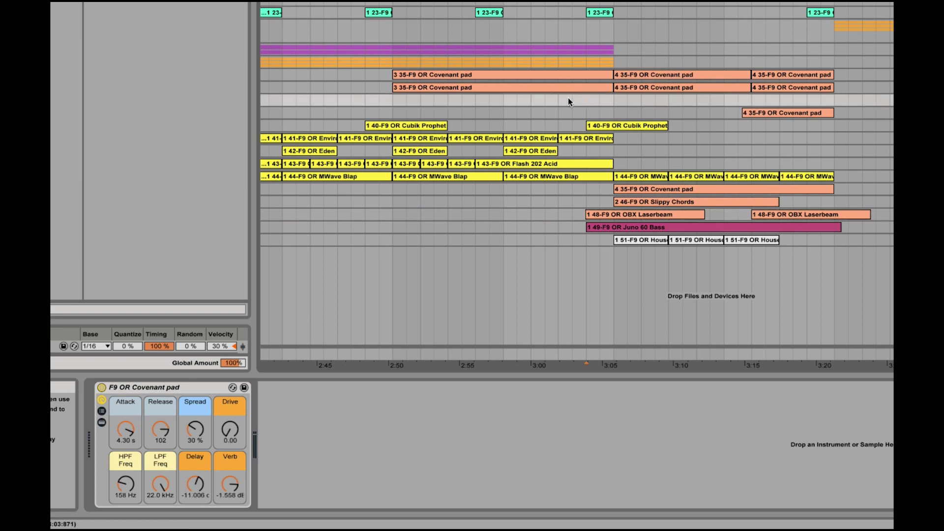
# - Show the three Main Section group tracks in the whole arrangement and place the insert marker at bar 153 on the first
pyautogui.click(798, 23)
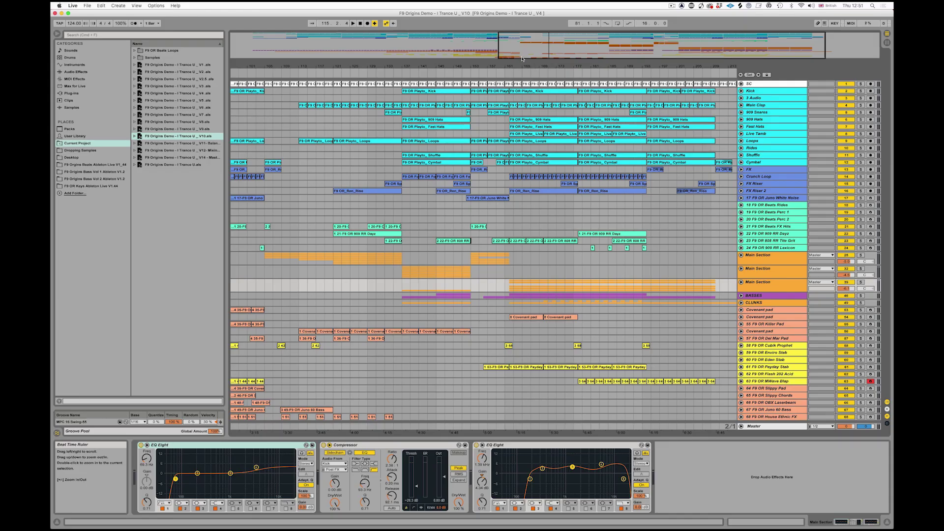
pyautogui.moveTo(524, 42); pyautogui.dragTo(489, 274)
pyautogui.click(540, 259)
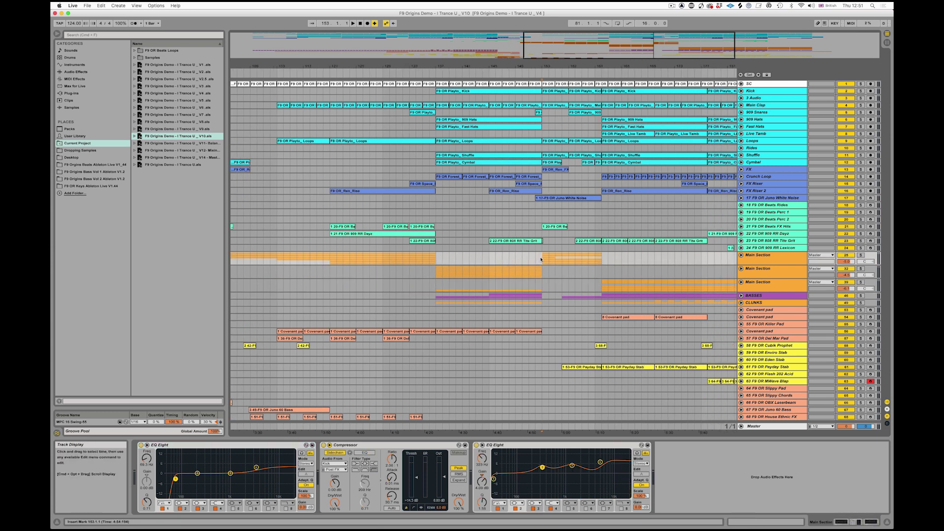
pyautogui.hscroll(5, 622, 273)
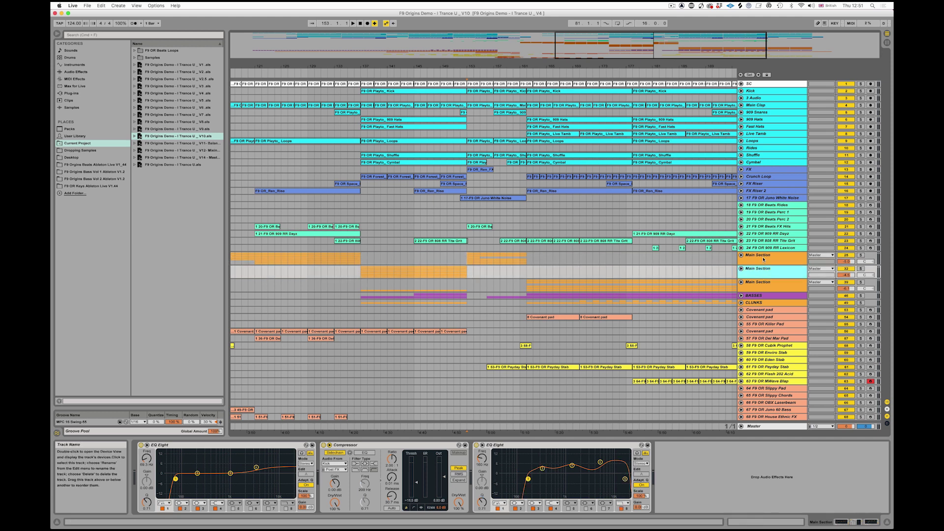
# - Compare the device chains of the three Main Section group tracks and select a clip block on the first and second groups
pyautogui.click(764, 285)
pyautogui.click(760, 260)
pyautogui.click(762, 271)
pyautogui.click(761, 287)
pyautogui.click(404, 288)
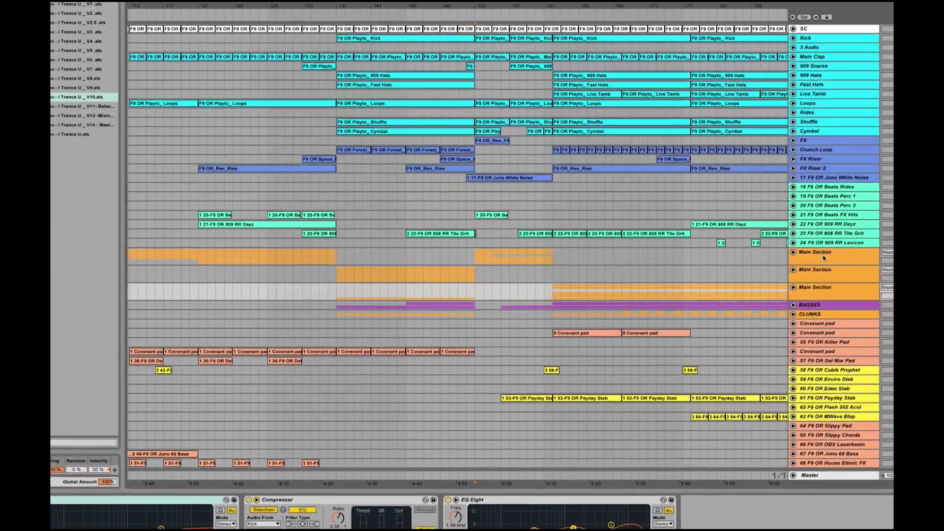
pyautogui.click(802, 257)
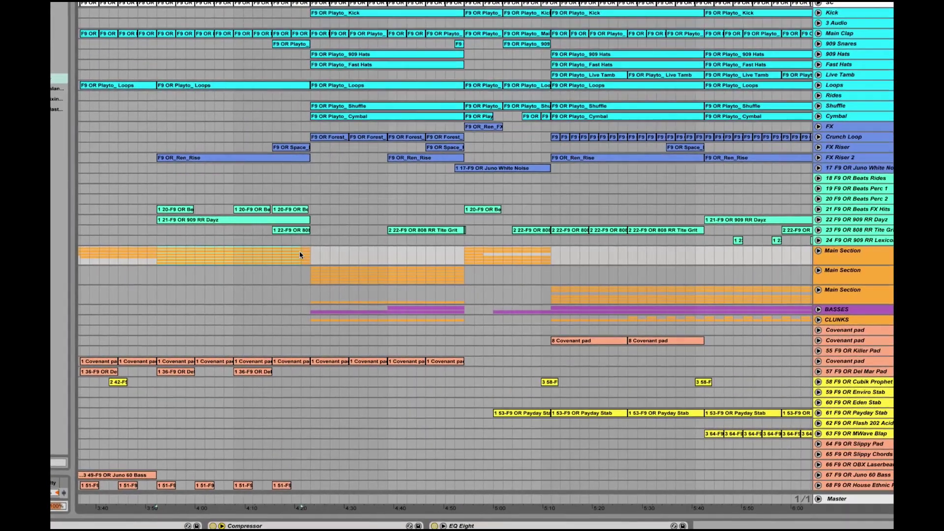
pyautogui.click(327, 254)
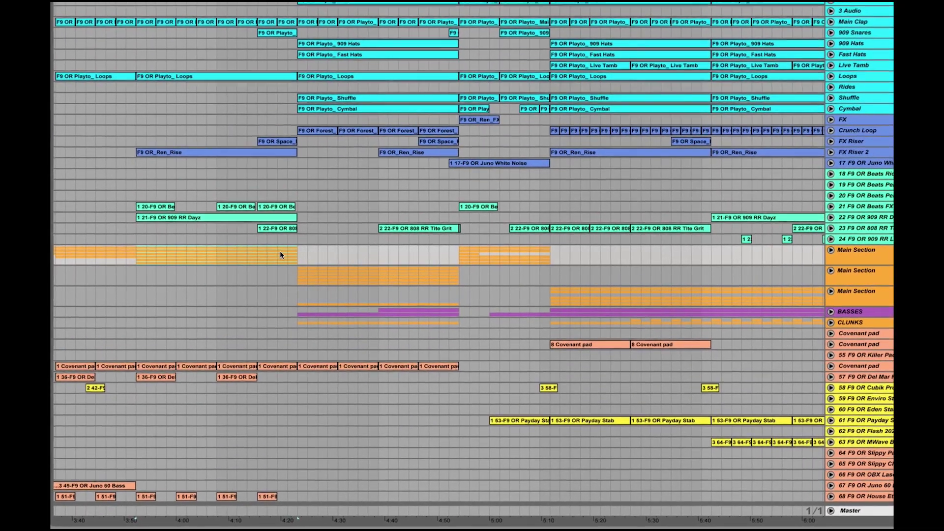
pyautogui.moveTo(305, 276); pyautogui.dragTo(458, 279)
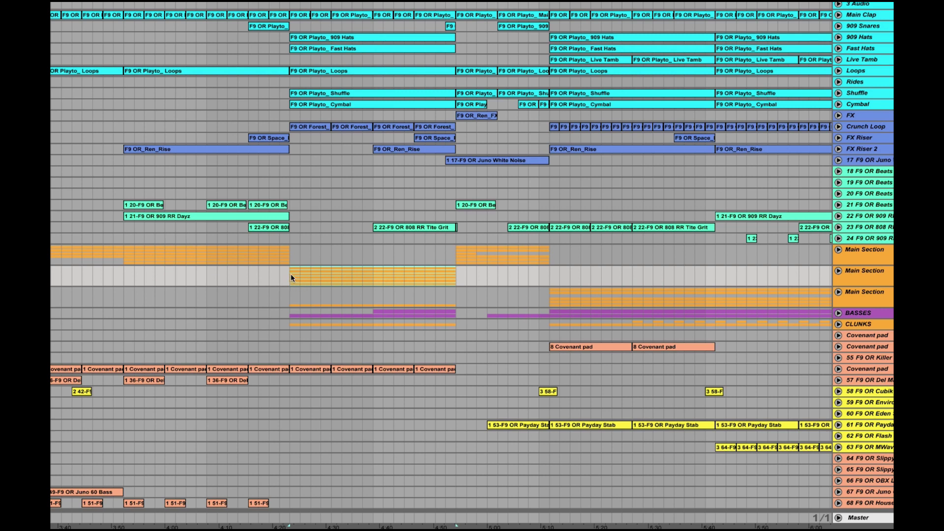
# - Duplicate the first Main Section group, clear about four bars near 4:00 in the original and the material either side in the copy
pyautogui.hotkey('ctrl', 'd')
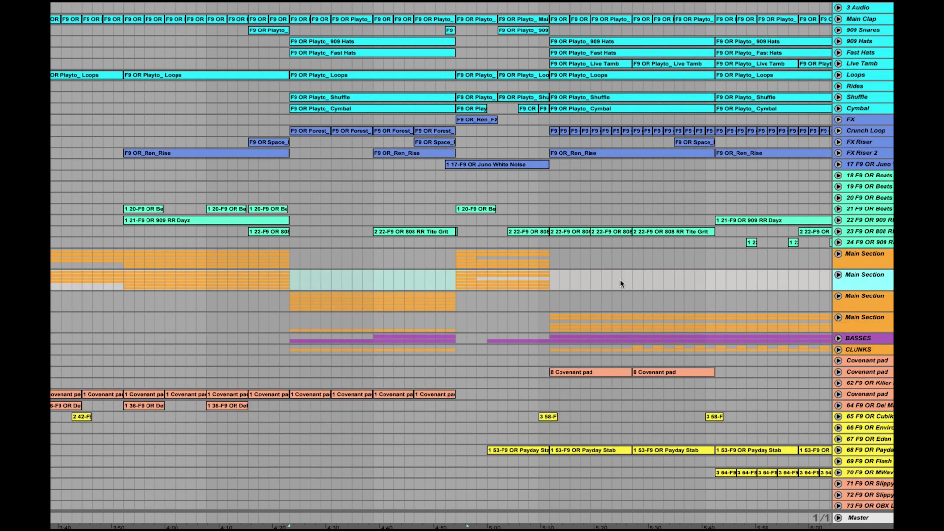
pyautogui.moveTo(175, 256); pyautogui.dragTo(217, 250)
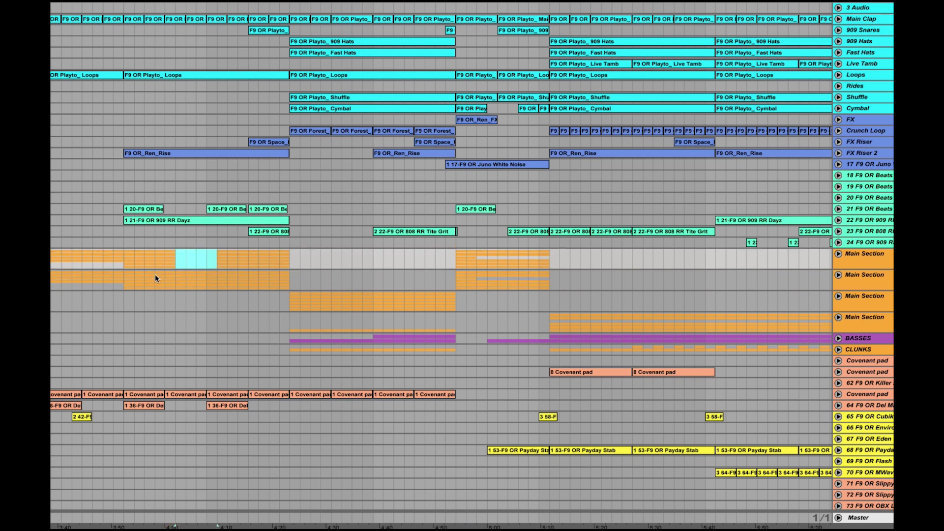
pyautogui.moveTo(118, 282); pyautogui.dragTo(122, 279)
pyautogui.press('Delete')
pyautogui.moveTo(218, 278); pyautogui.dragTo(340, 277)
pyautogui.press('Delete')
# - Clear the clips still left outside the four-bar stretch in the duplicated Main Section group, and delete that duplicate track
pyautogui.click(331, 283)
pyautogui.click(183, 261)
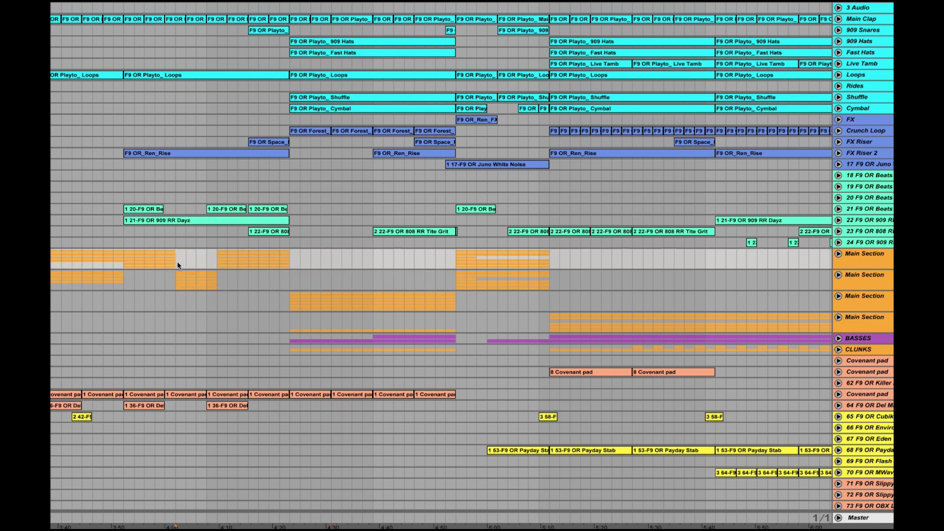
pyautogui.moveTo(623, 281); pyautogui.dragTo(425, 280)
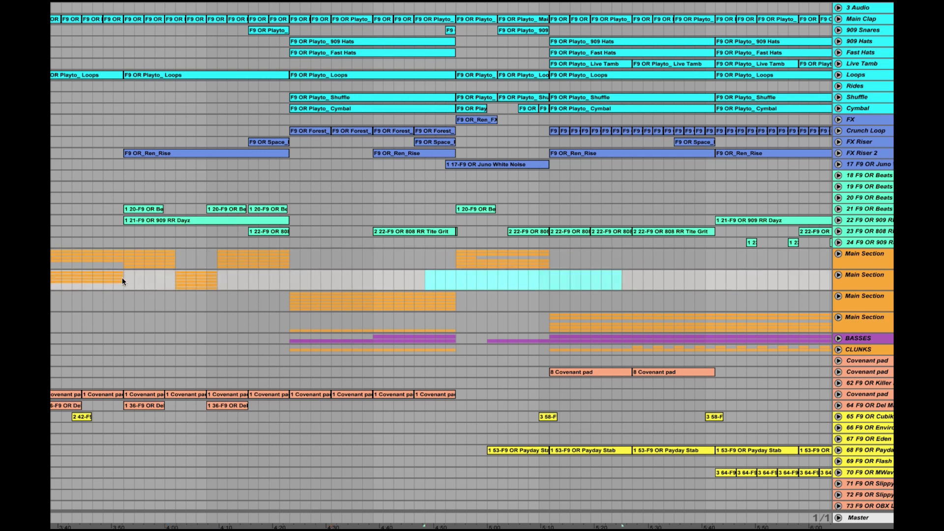
pyautogui.moveTo(53, 282); pyautogui.dragTo(133, 281)
pyautogui.press('Delete')
pyautogui.click(186, 276)
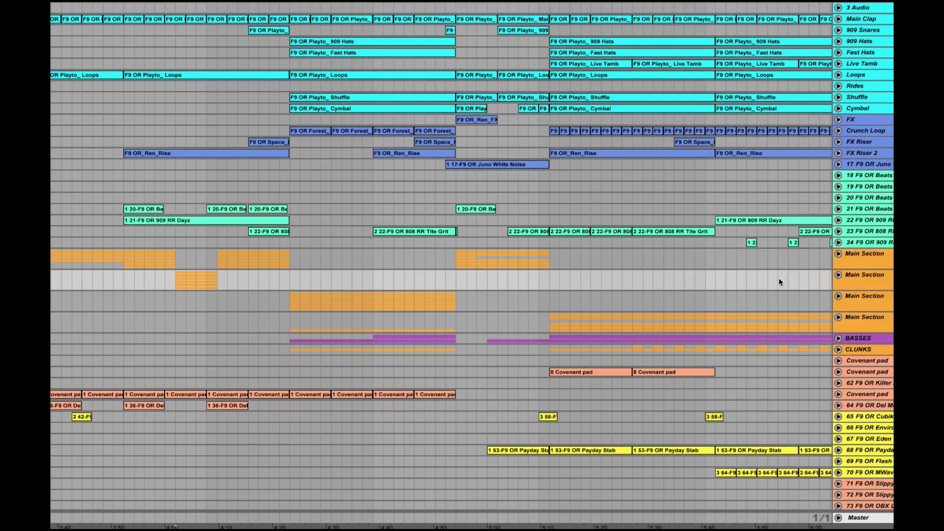
pyautogui.press('Delete')
# - Play the second Main Section group from its clip block's start and set its last EQ Eight's band 1 to 134 Hz with Q 0.82
pyautogui.click(265, 271)
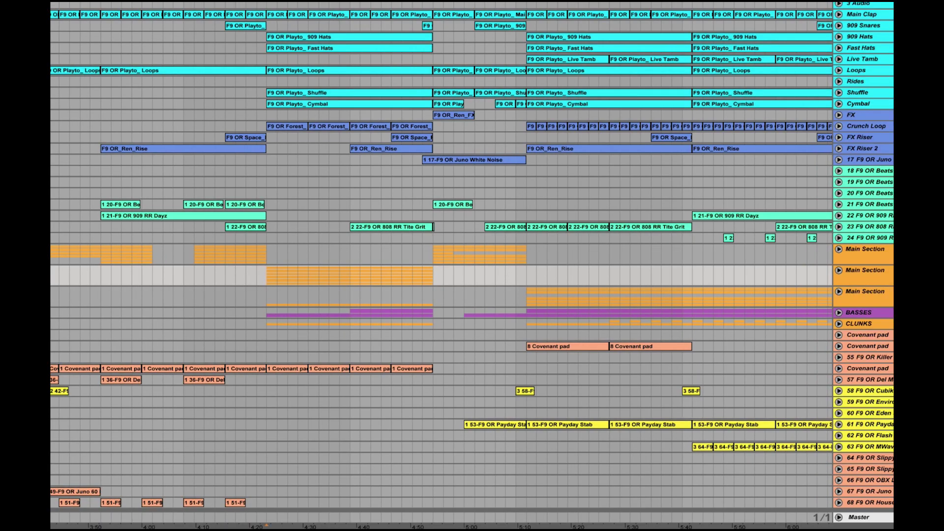
pyautogui.press('space')
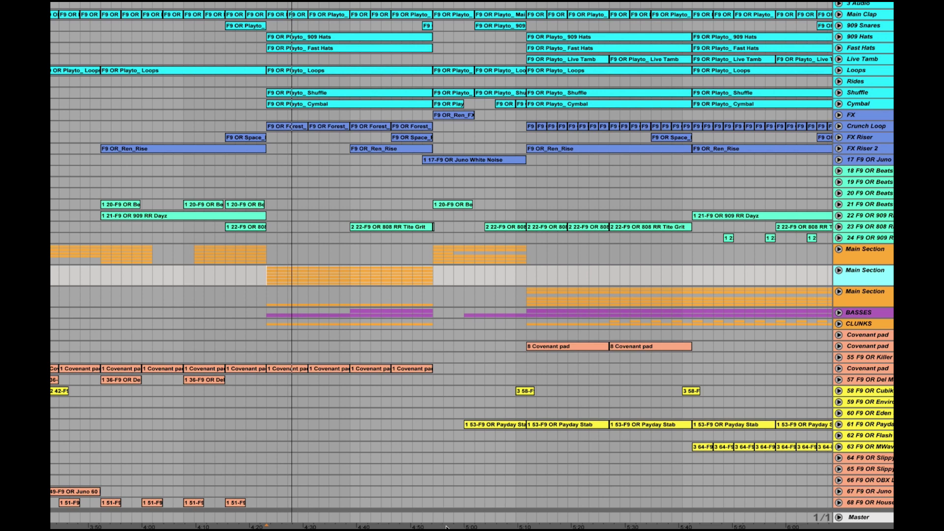
pyautogui.click(481, 468)
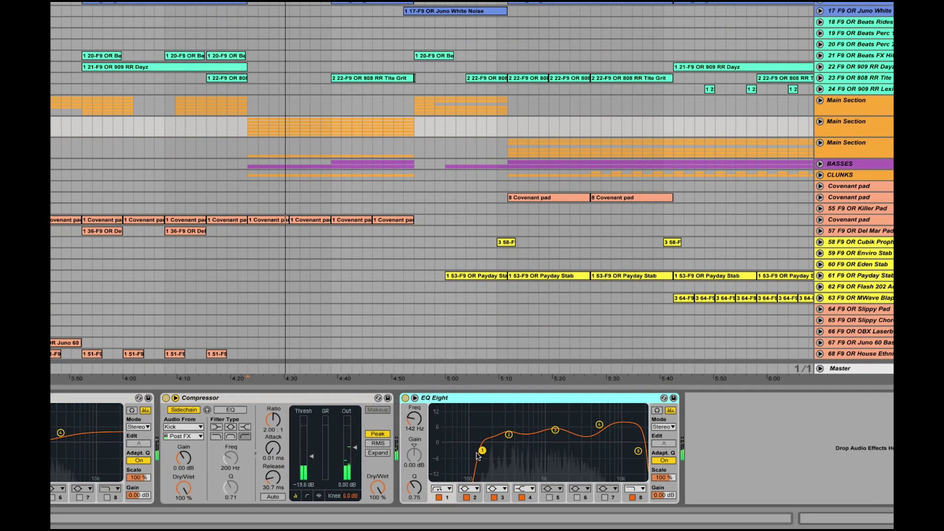
pyautogui.moveTo(482, 451); pyautogui.dragTo(479, 449)
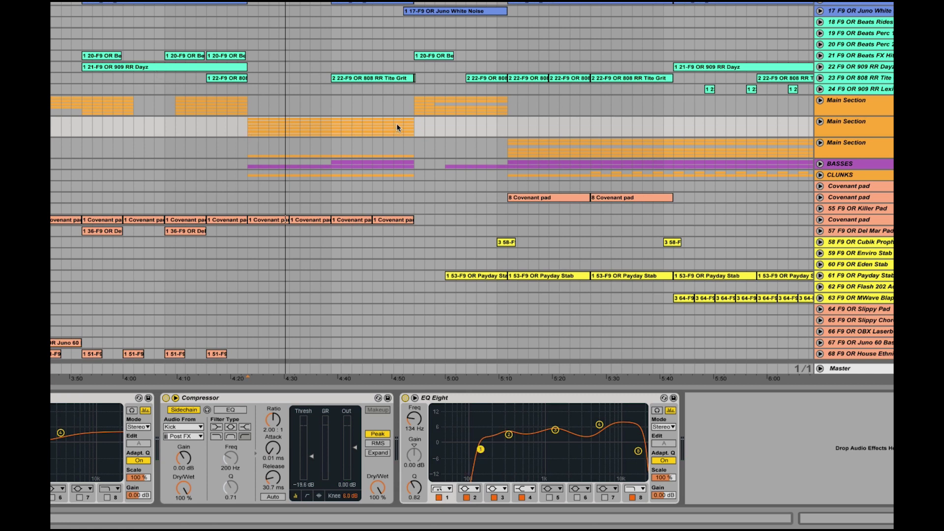
# - Select bars 153 to 167 on the first Main Section group and play that passage to check its processing
pyautogui.hscroll(5, 400, 140)
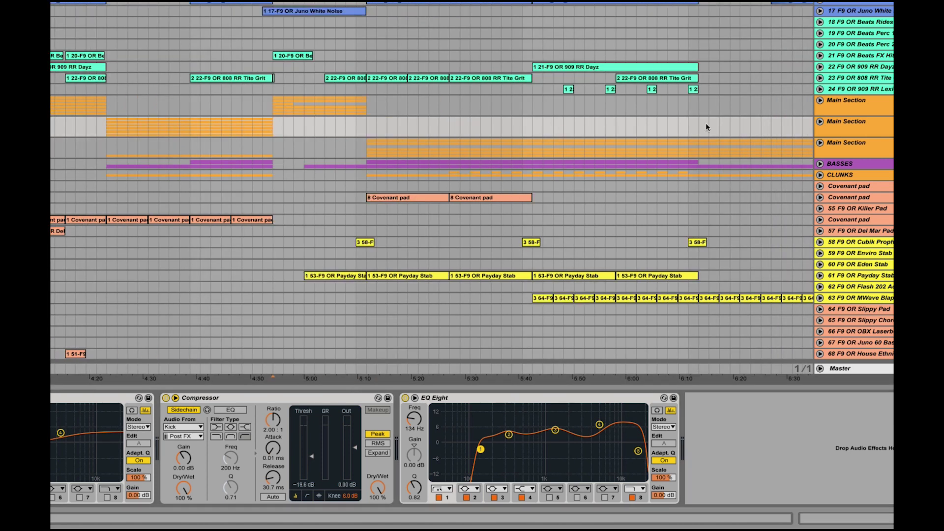
pyautogui.click(850, 105)
pyautogui.moveTo(294, 105); pyautogui.dragTo(415, 110)
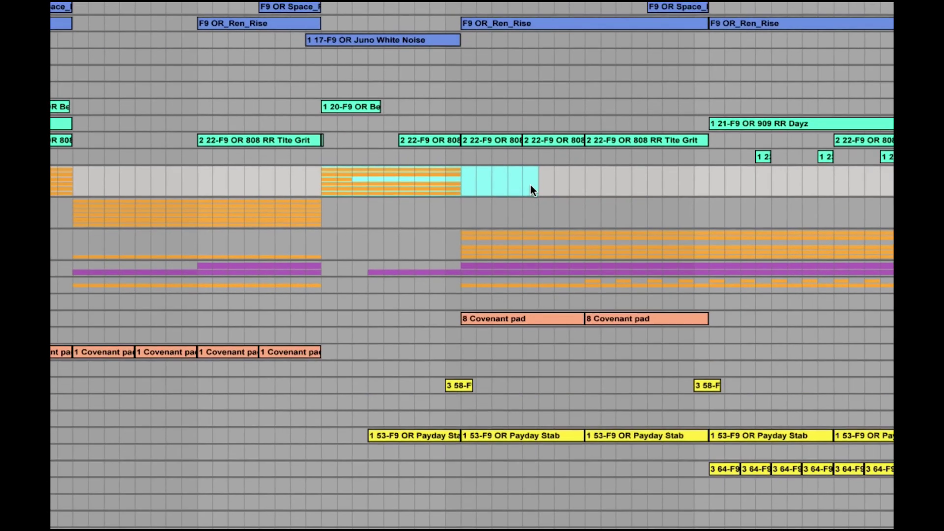
pyautogui.press('space')
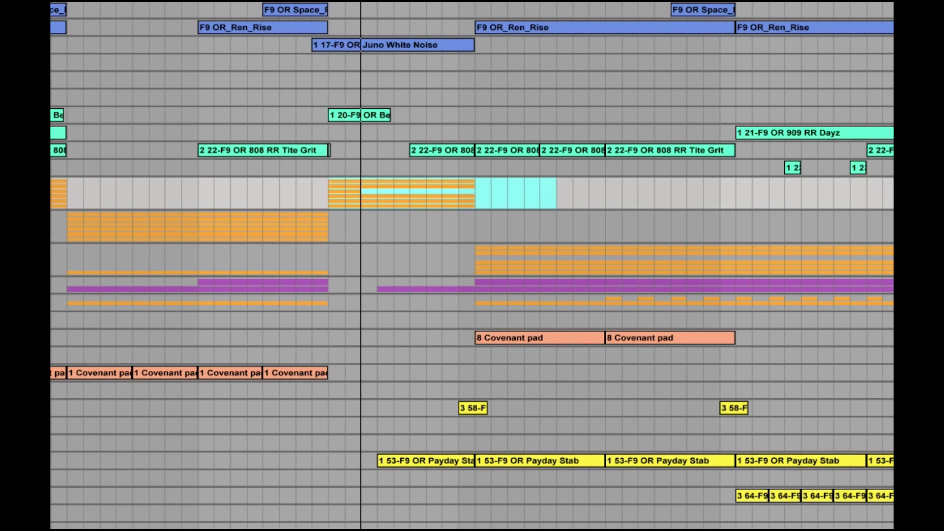
pyautogui.click(892, 252)
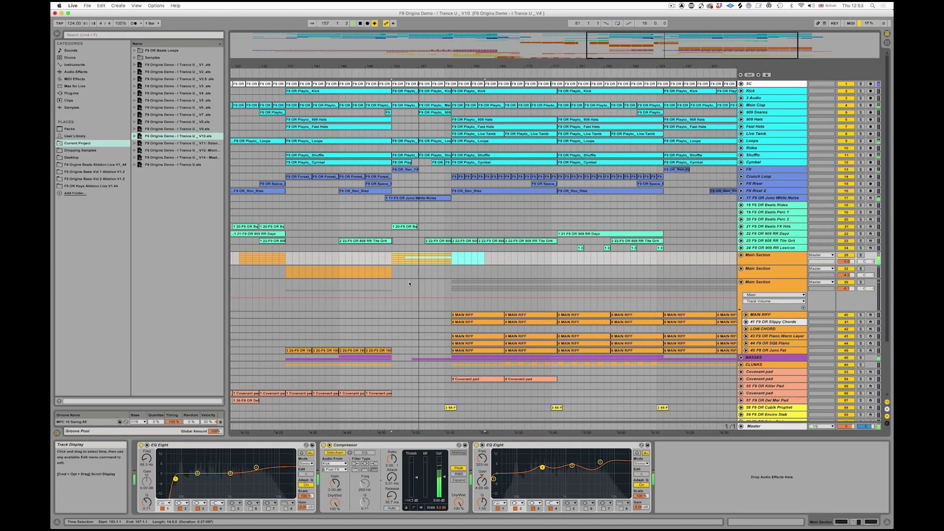
# - Inspect the Covenant pad clips from bar 162 and compare their track's devices with those of the Del Mar Pad track
pyautogui.scroll(-5, 420, 262)
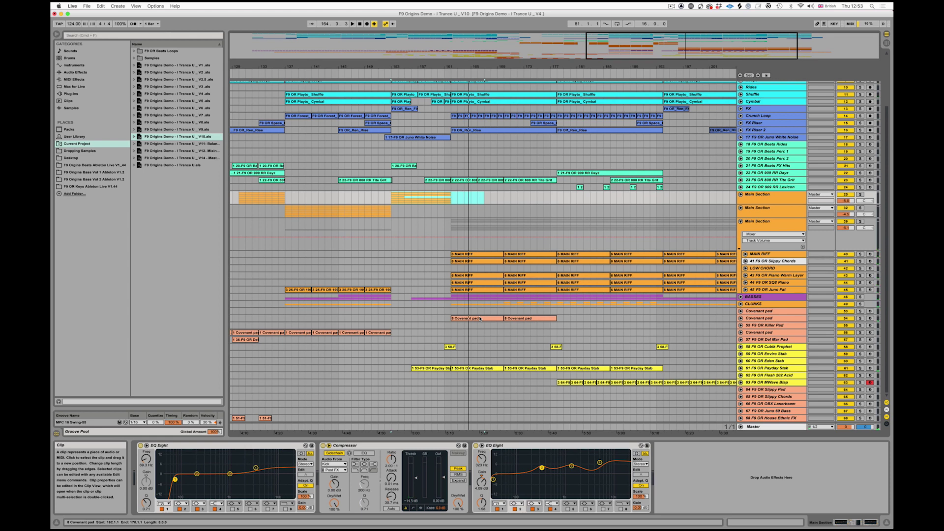
pyautogui.click(481, 319)
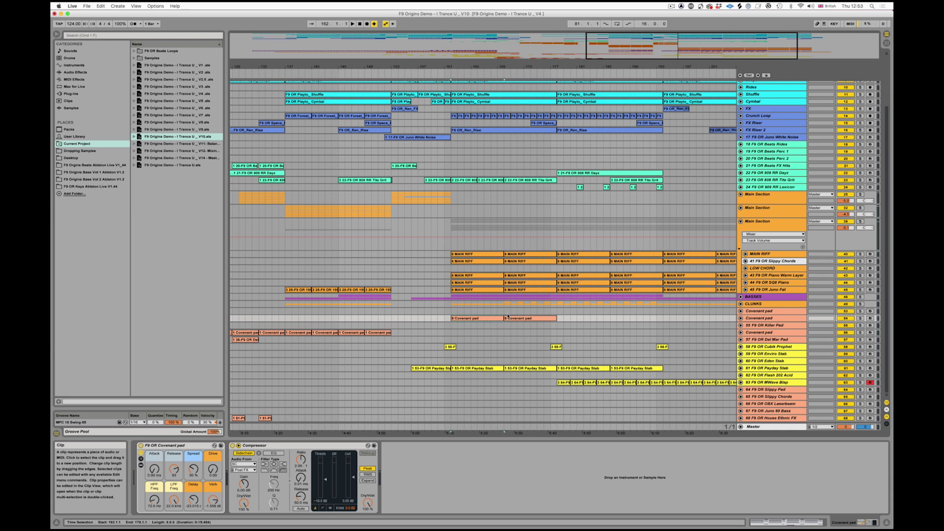
pyautogui.moveTo(501, 67); pyautogui.dragTo(501, 83)
pyautogui.click(486, 339)
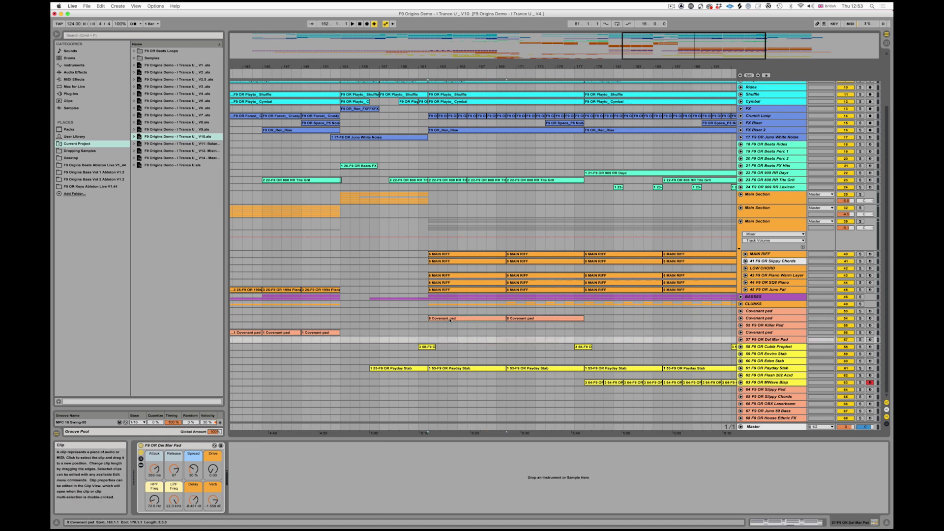
pyautogui.click(450, 319)
pyautogui.click(741, 319)
pyautogui.click(742, 318)
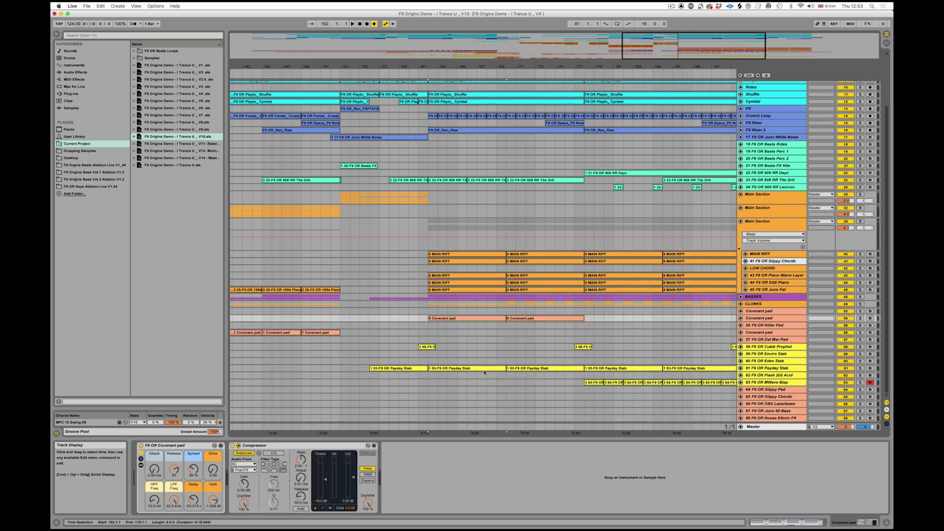
# - Solo the Payday Stab track, play its first clip from bar 156 and raise its HPF Freq macro
pyautogui.click(858, 368)
pyautogui.click(859, 368)
pyautogui.press('space')
pyautogui.click(741, 368)
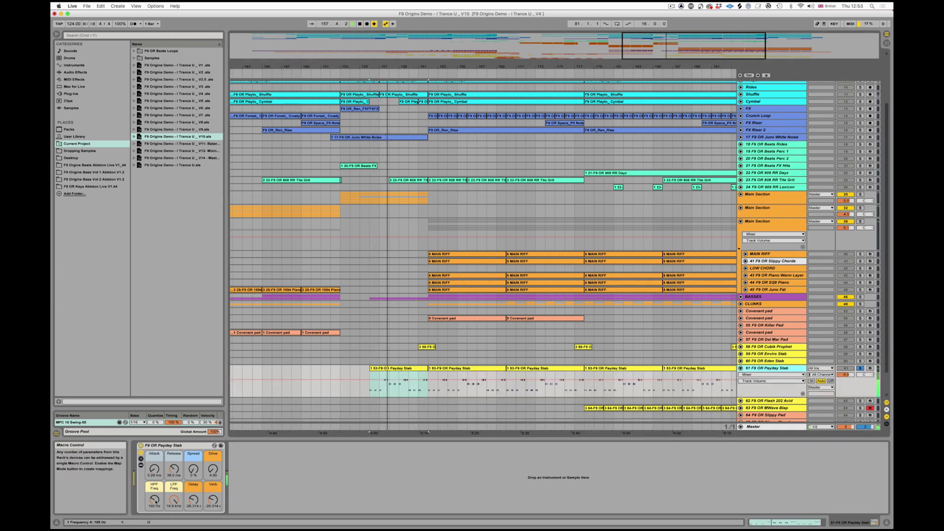
pyautogui.moveTo(154, 501)
pyautogui.mouseDown()
pyautogui.moveTo(154, 490)
pyautogui.moveTo(153, 511)
pyautogui.mouseUp()
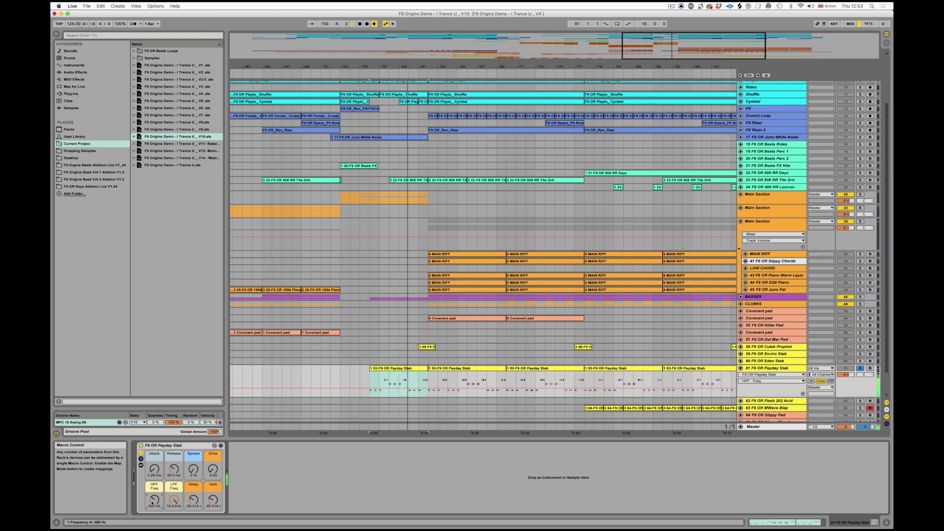
pyautogui.press('space')
pyautogui.moveTo(737, 369); pyautogui.dragTo(738, 369)
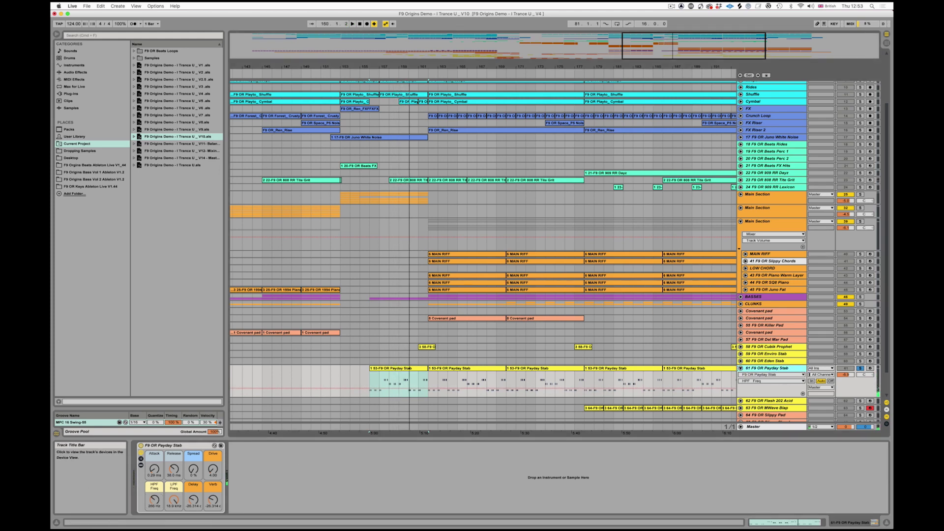
pyautogui.click(740, 368)
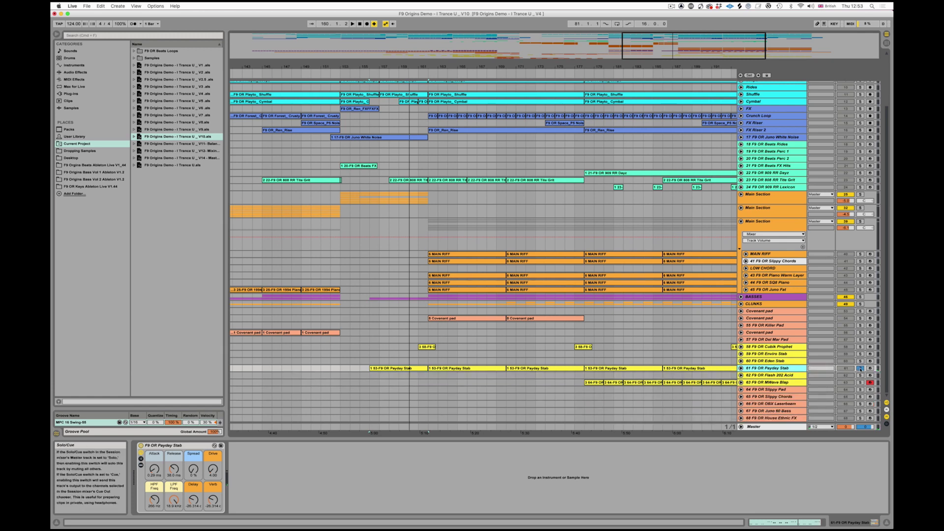
# - Unsolo the Payday Stab track and set its HPF Freq macro to 311 Hz while the full mix plays
pyautogui.click(861, 369)
pyautogui.press('space')
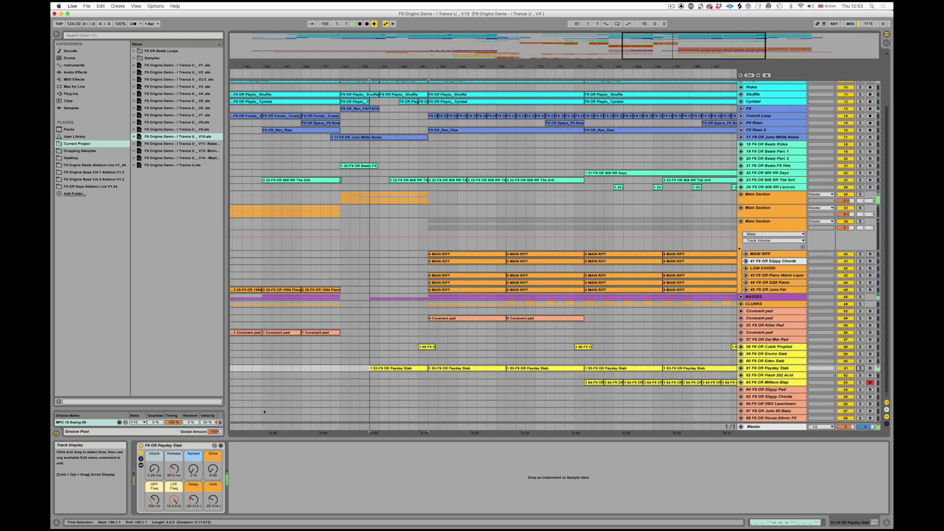
pyautogui.moveTo(159, 502); pyautogui.dragTo(165, 499)
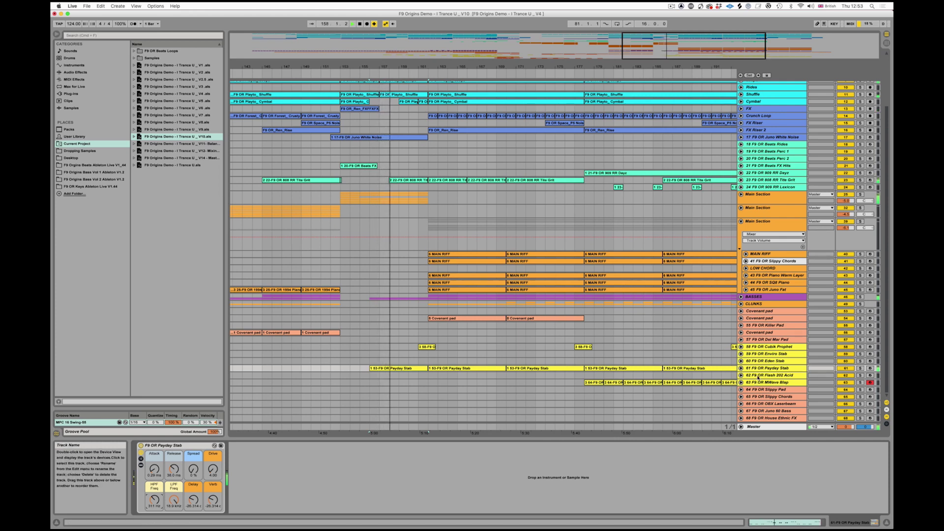
# - Unfold the MWave Blap track and play the mix from its clip at bar 178
pyautogui.hscroll(5, 462, 361)
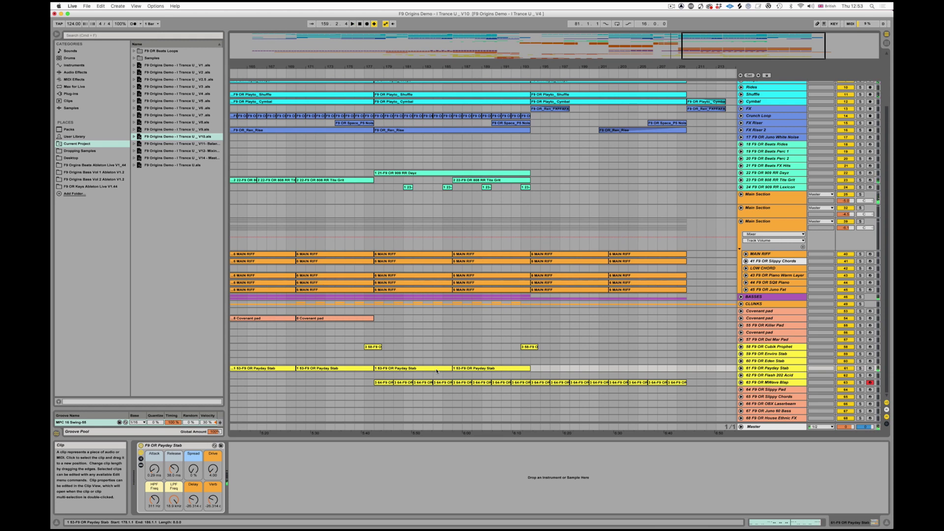
pyautogui.hscroll(-2, 428, 367)
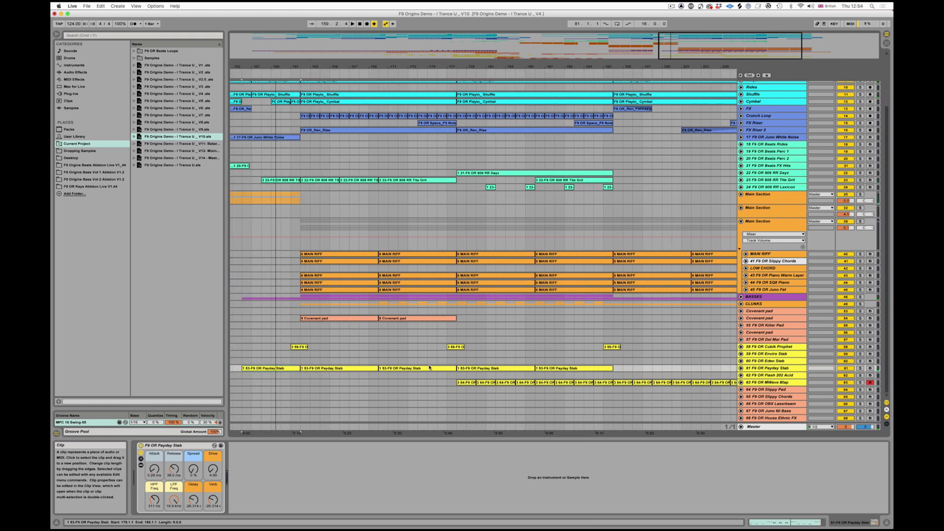
pyautogui.click(468, 383)
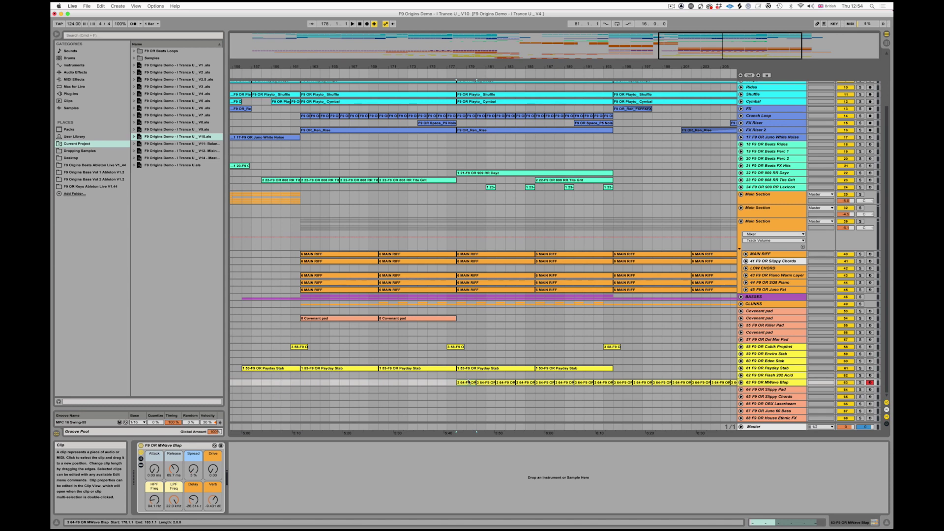
pyautogui.click(741, 383)
pyautogui.scroll(-1, 787, 384)
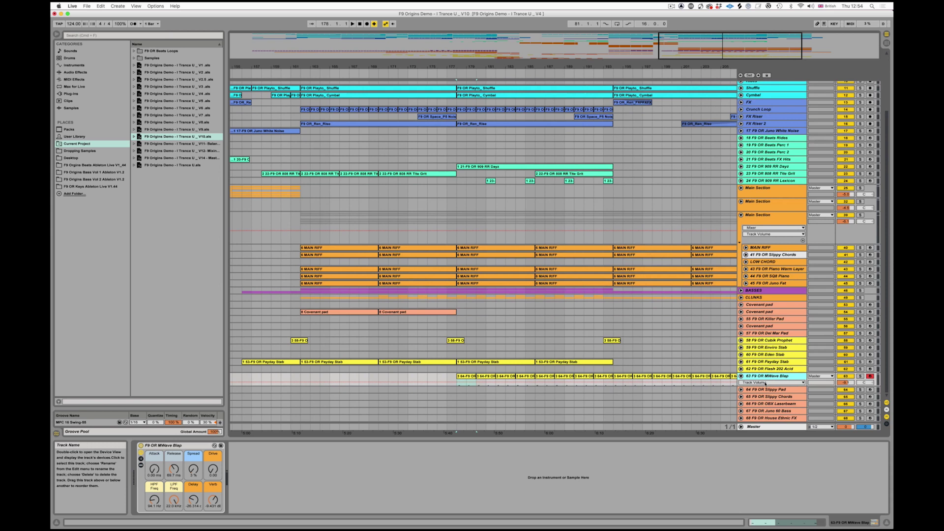
pyautogui.press('space')
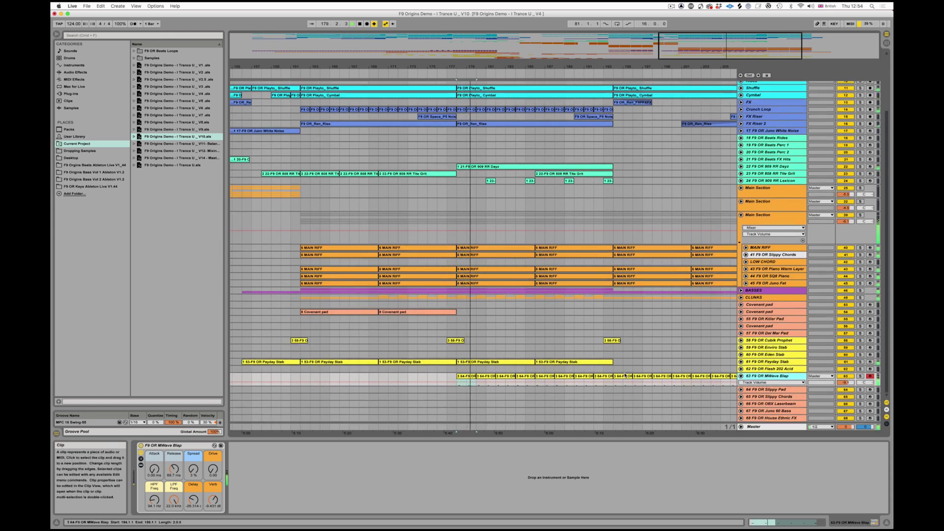
# - Select the BASSES group at the start of the arrangement and play it from bar 9 and from bar 17
pyautogui.hscroll(-10, 625, 374)
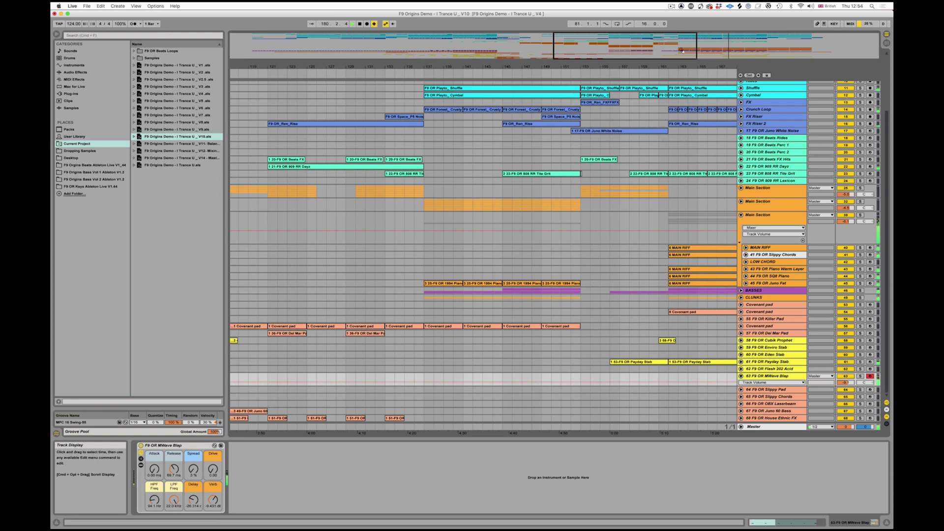
pyautogui.moveTo(679, 50); pyautogui.dragTo(679, 20)
pyautogui.hscroll(2, 710, 348)
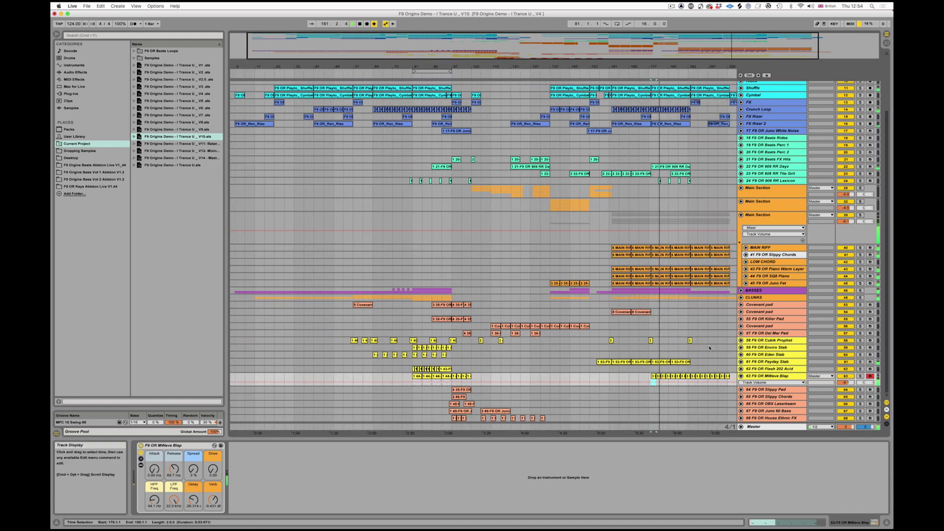
pyautogui.hscroll(-2, 704, 347)
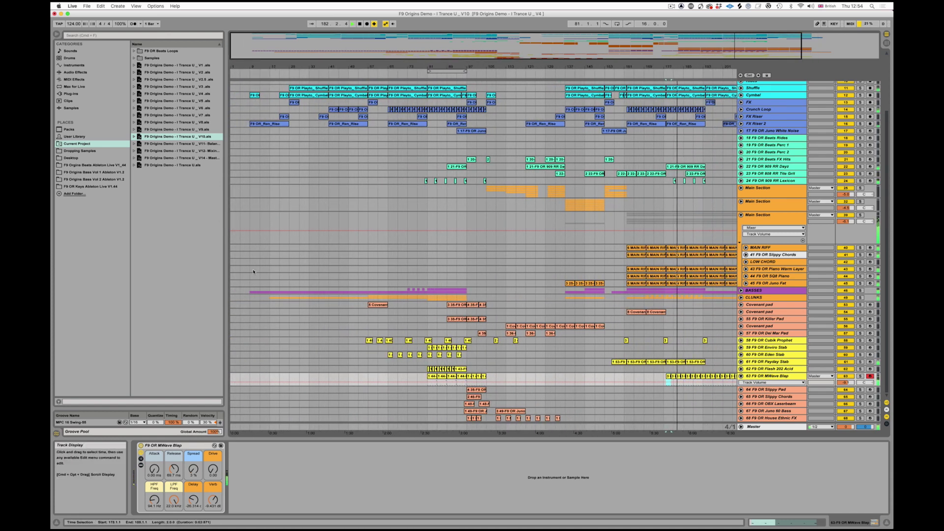
pyautogui.click(253, 292)
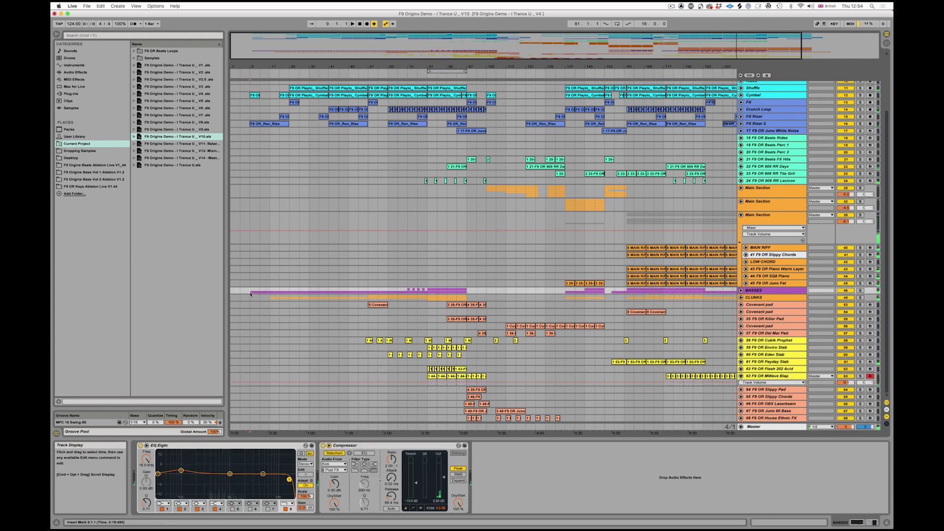
pyautogui.press('+')
pyautogui.press('+')
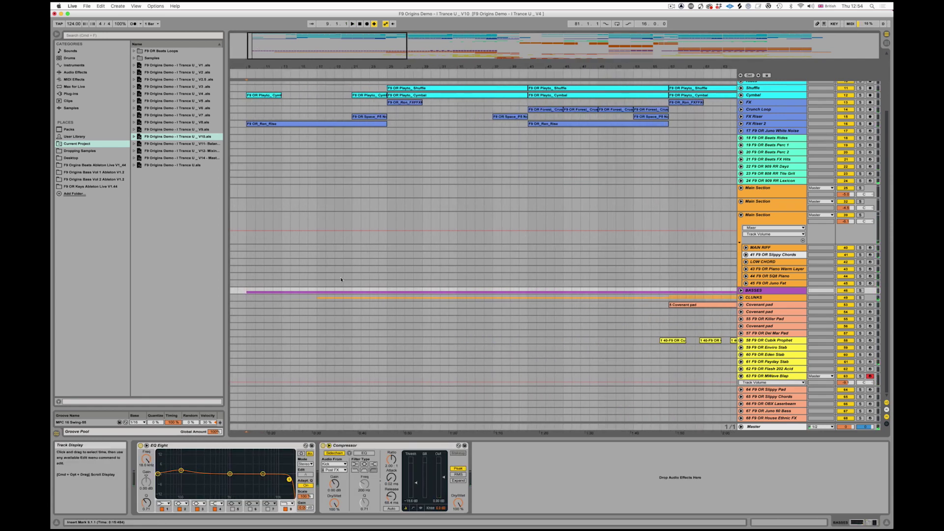
pyautogui.press('space')
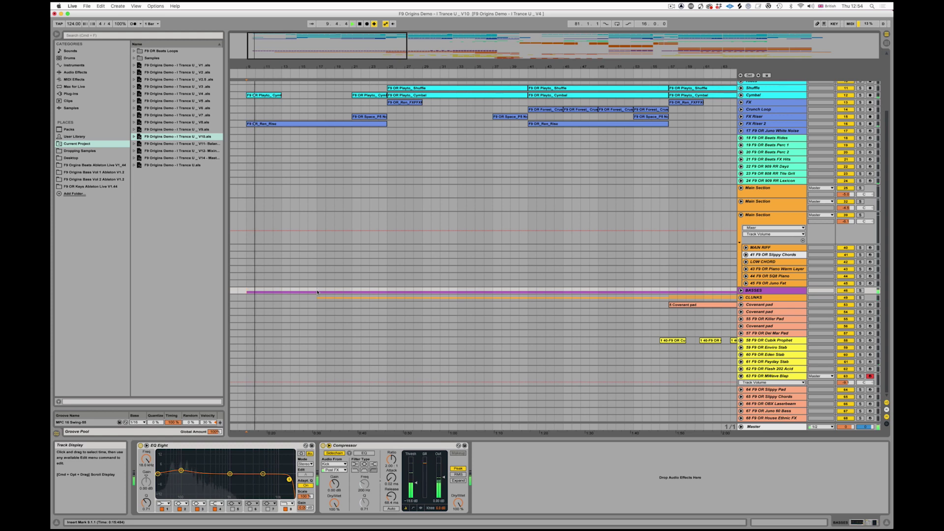
pyautogui.click(317, 293)
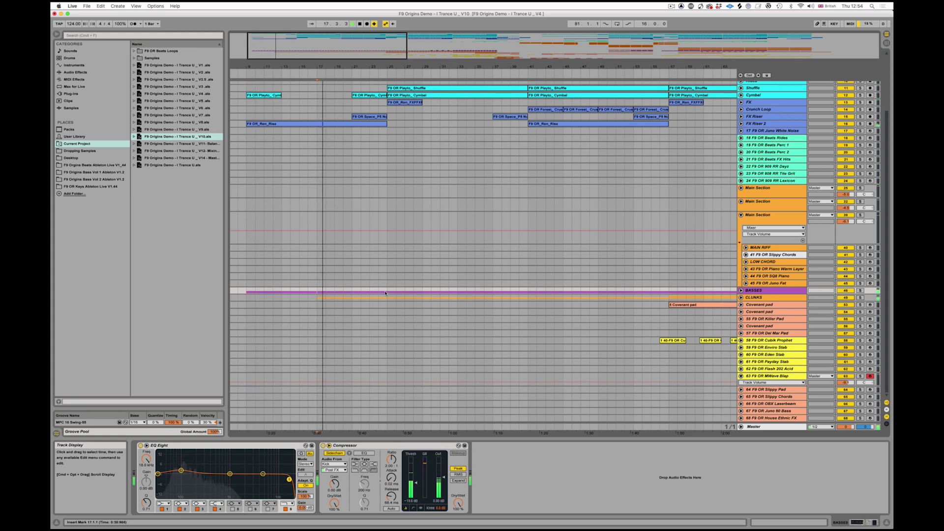
pyautogui.press('space')
# - Show the whole arrangement and examine the tracks and automation inside the BASSES and CLUNKS groups, folding each group again
pyautogui.moveTo(410, 48); pyautogui.dragTo(591, 220)
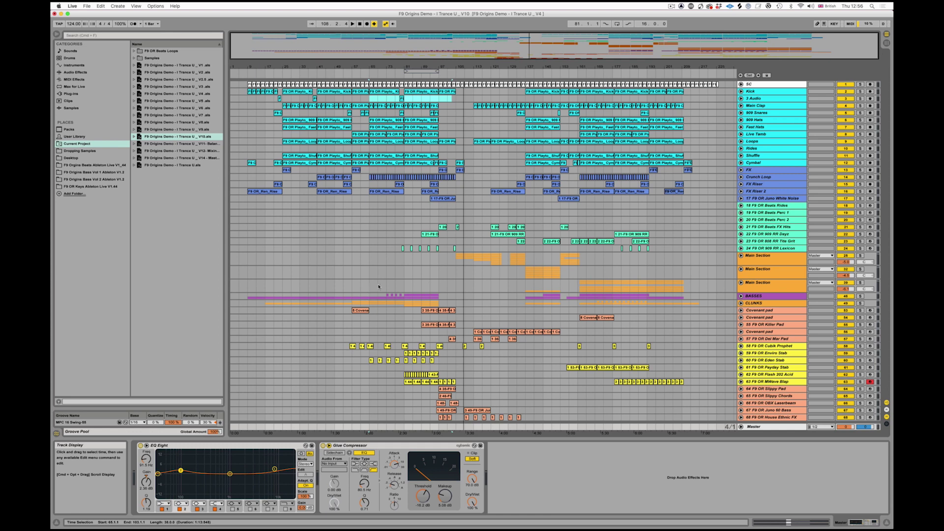
pyautogui.click(741, 296)
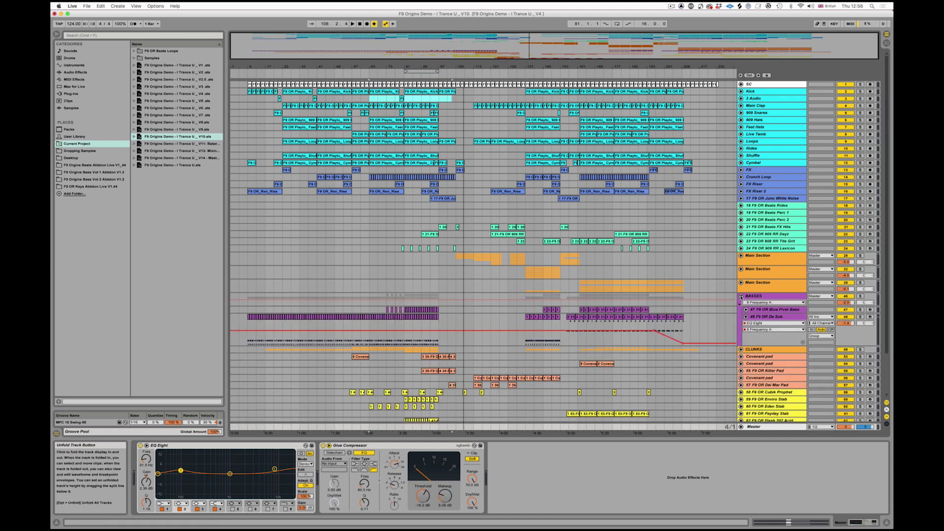
pyautogui.click(741, 297)
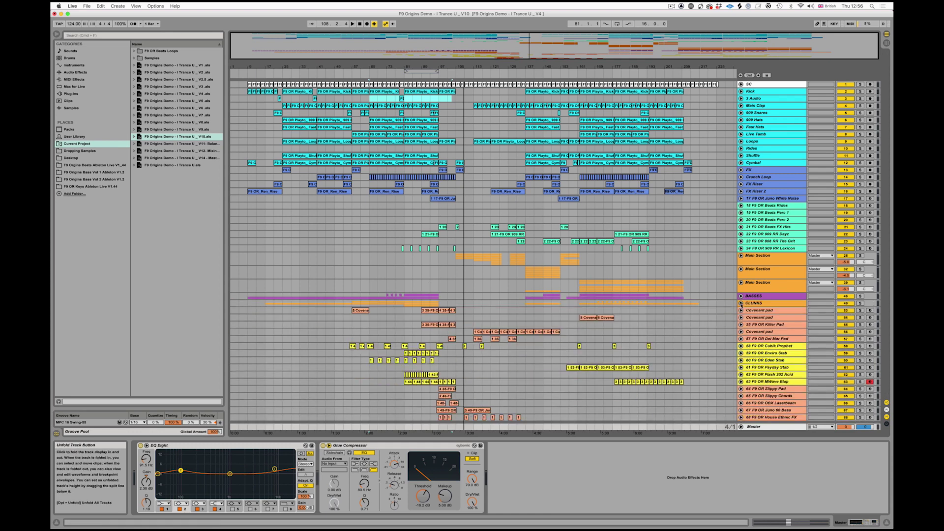
pyautogui.click(741, 304)
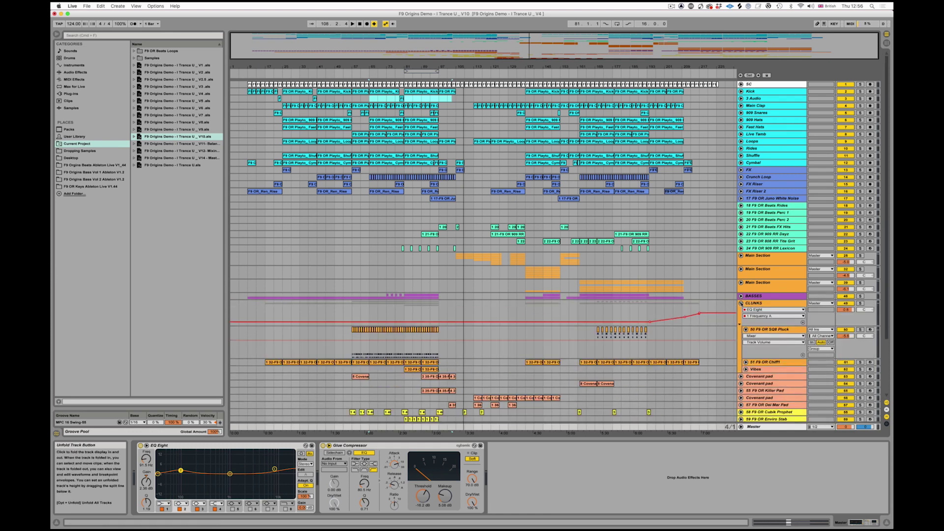
pyautogui.click(741, 304)
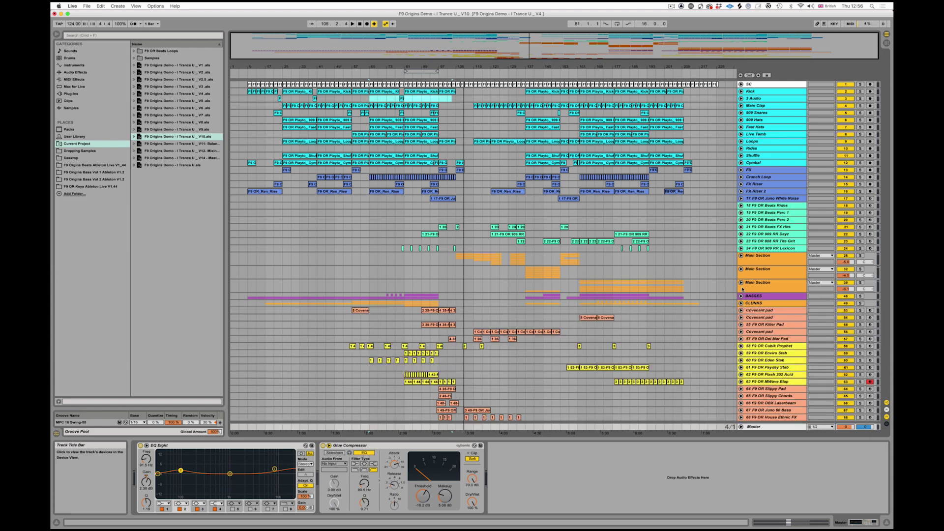
# - Unfold the CLUNKS group and play its EQ Eight frequency automation from about bar 195, soloed and in the full mix, then fold it
pyautogui.click(741, 284)
pyautogui.click(741, 283)
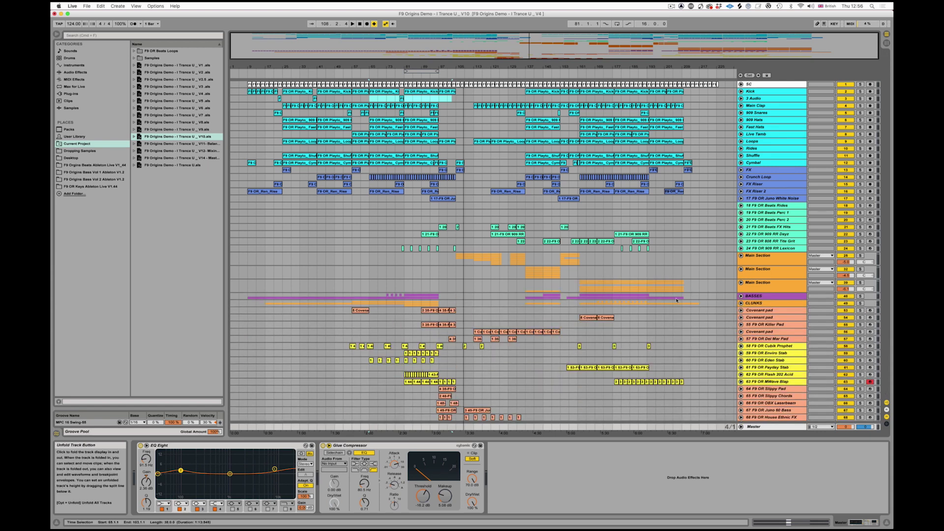
pyautogui.click(649, 304)
pyautogui.click(741, 304)
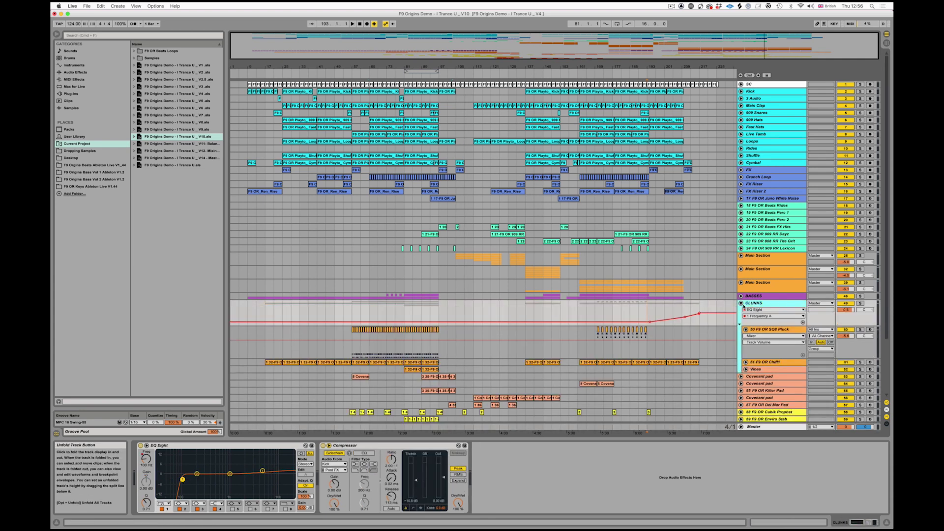
pyautogui.click(861, 303)
pyautogui.press('space')
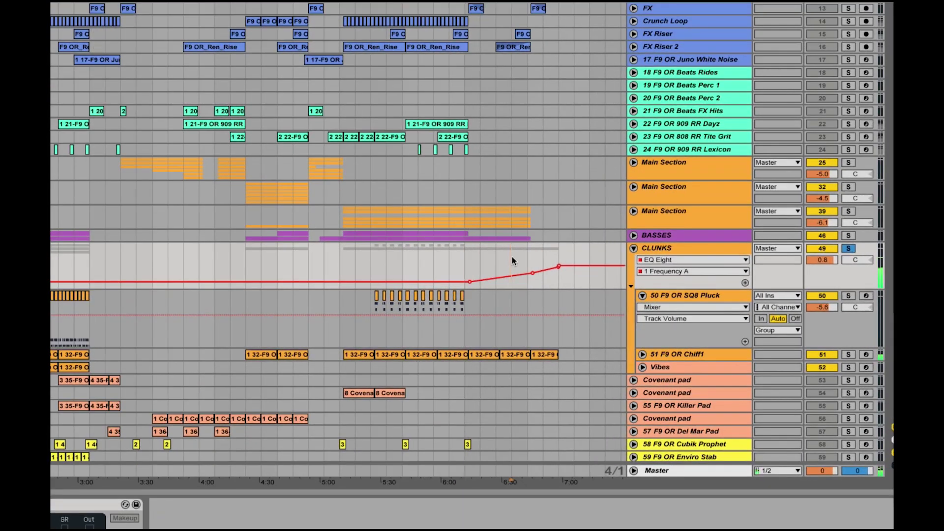
pyautogui.click(850, 248)
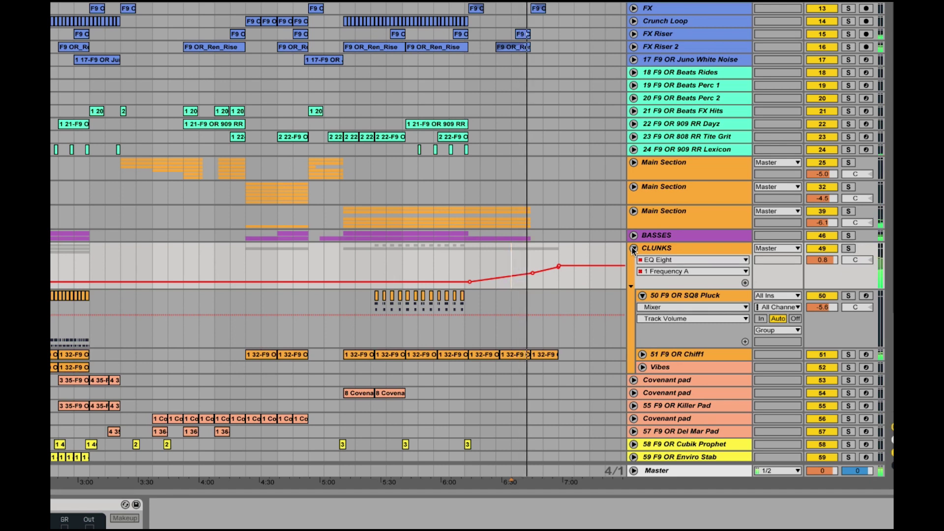
pyautogui.click(634, 249)
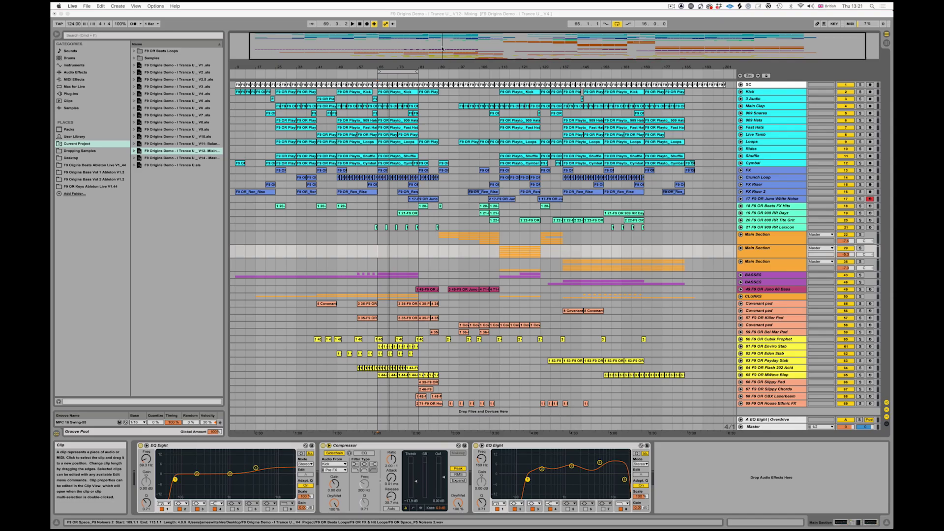
# - Open the Clarity M plug-in window from the Master track's devices and play the mix from bar 65
pyautogui.click(442, 49)
pyautogui.moveTo(435, 45); pyautogui.dragTo(434, 55)
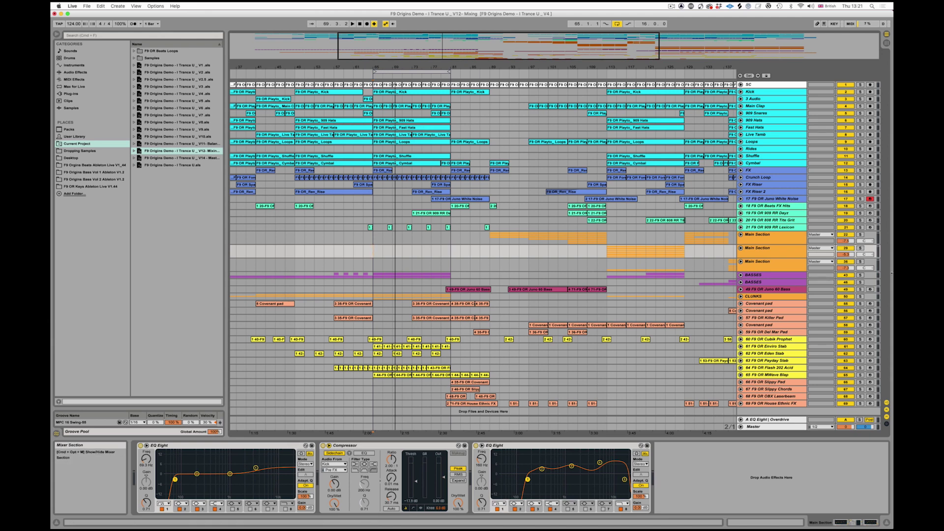
pyautogui.click(761, 427)
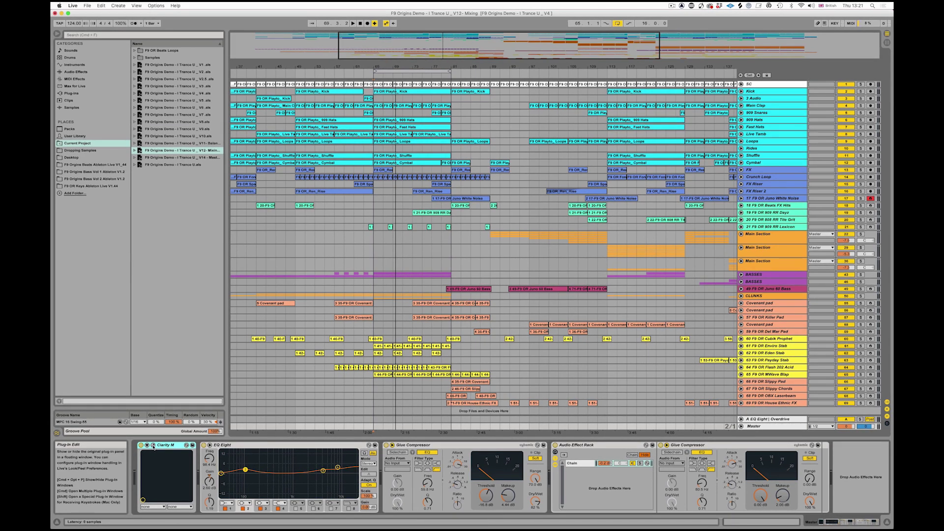
pyautogui.click(153, 445)
pyautogui.click(457, 245)
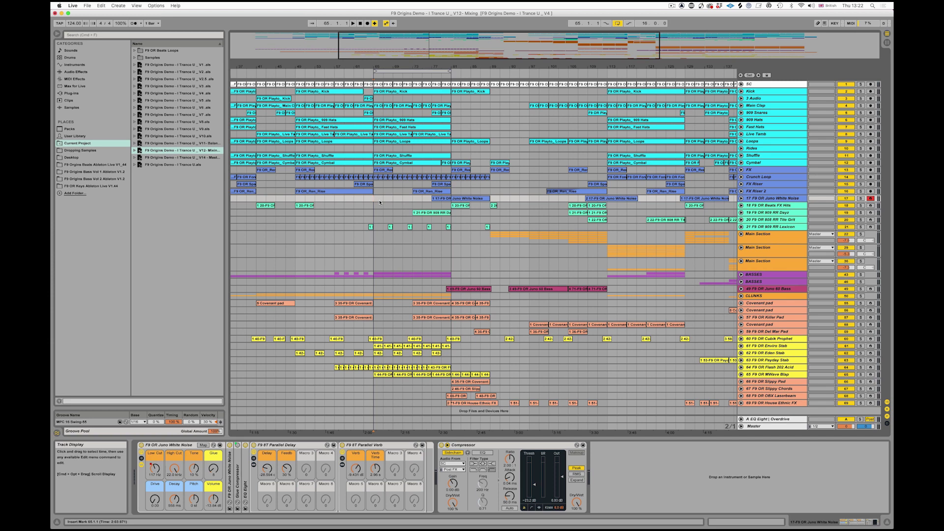
pyautogui.click(369, 239)
pyautogui.press('space')
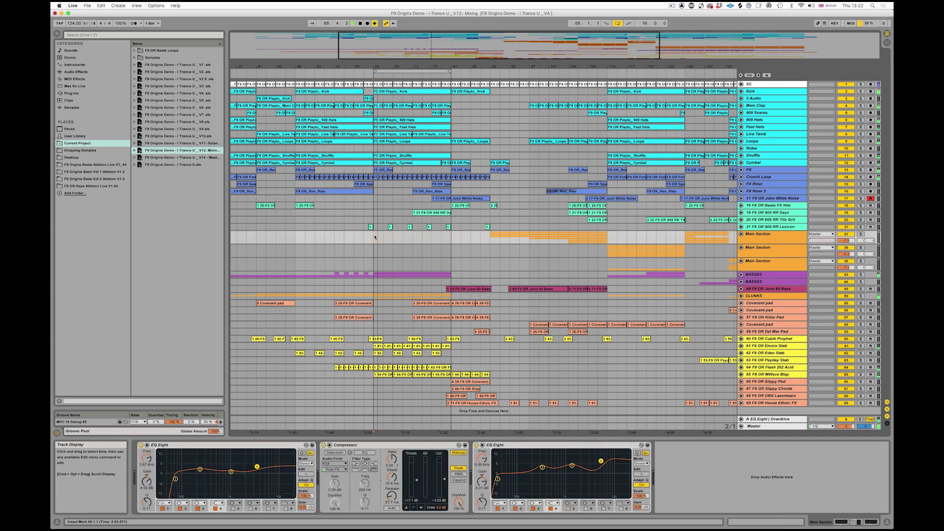
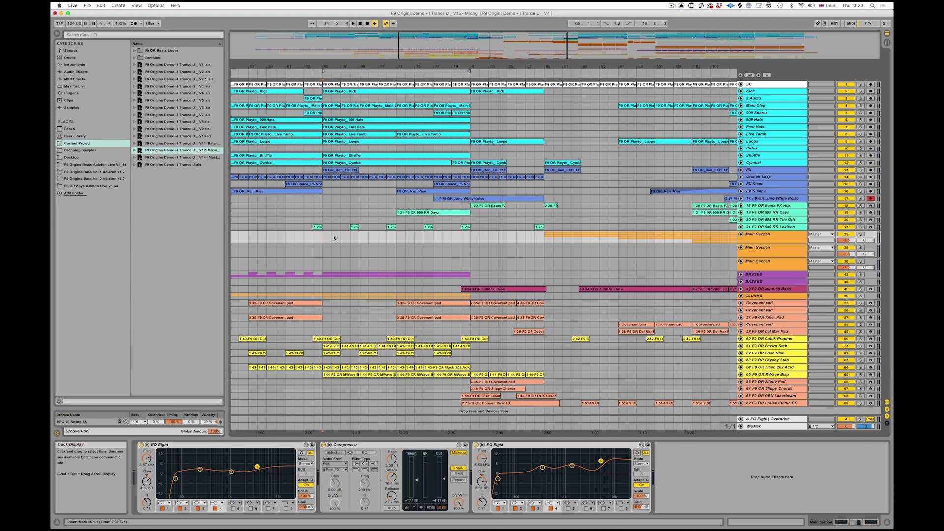
# - Unfold the Master track, close the Clarity M window and examine the EQ Eight and first Glue Compressor
pyautogui.click(741, 426)
pyautogui.click(600, 415)
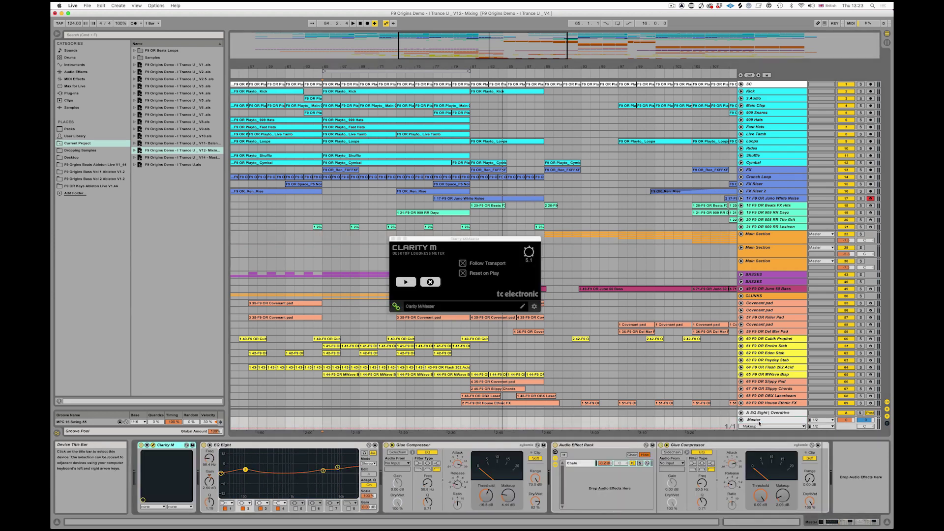
pyautogui.click(393, 239)
pyautogui.click(342, 444)
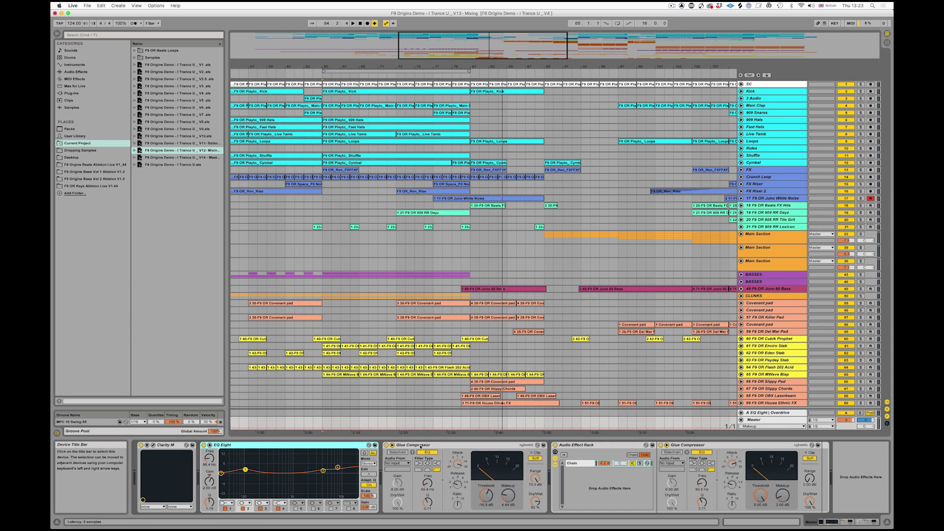
pyautogui.click(439, 446)
# - Set the Range of the Master track's last Glue Compressor to 0 dB
pyautogui.click(707, 445)
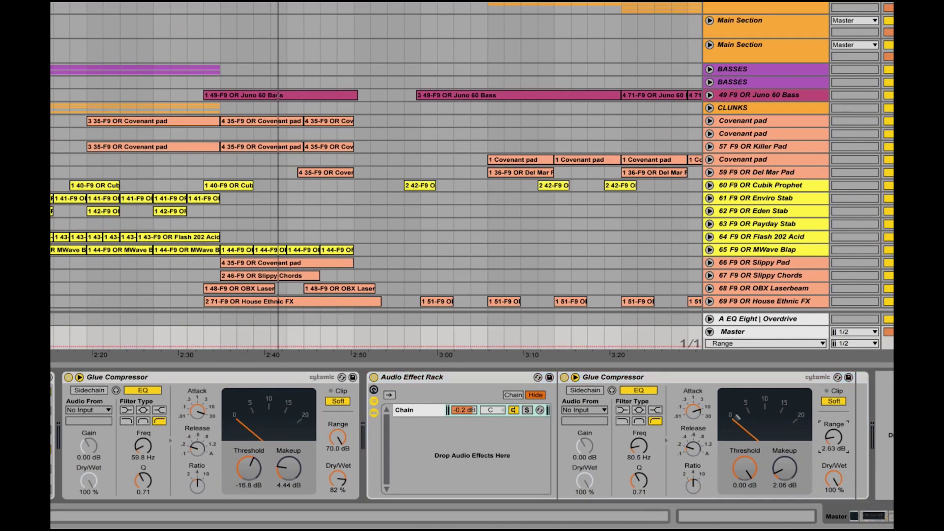
pyautogui.moveTo(834, 437)
pyautogui.mouseDown()
pyautogui.moveTo(834, 424)
pyautogui.moveTo(833, 448)
pyautogui.mouseUp()
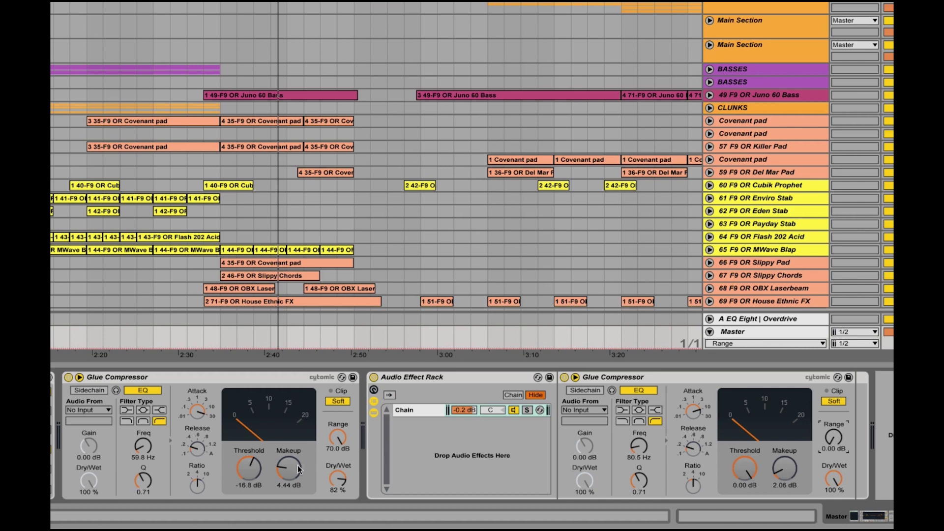
pyautogui.click(264, 383)
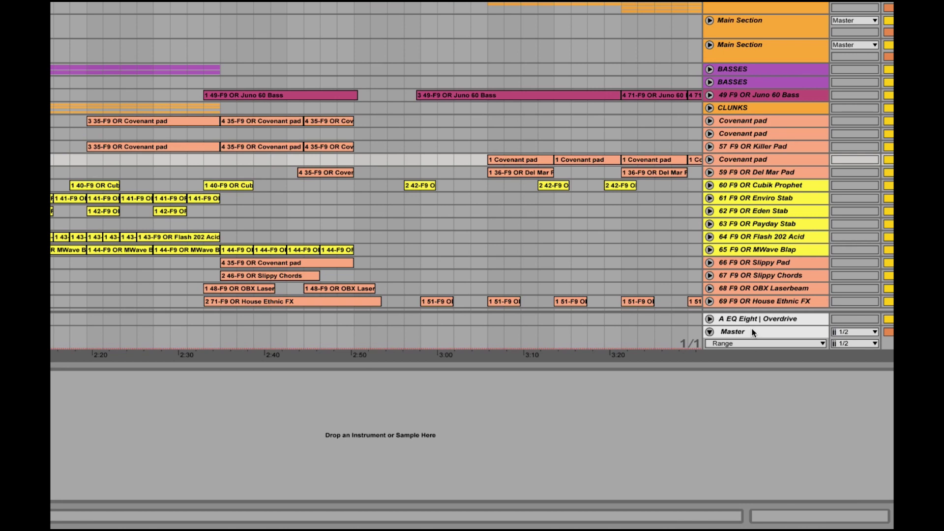
# - Show the Master track's device chain again during playback and enlarge its Range automation lane
pyautogui.click(753, 330)
pyautogui.click(745, 333)
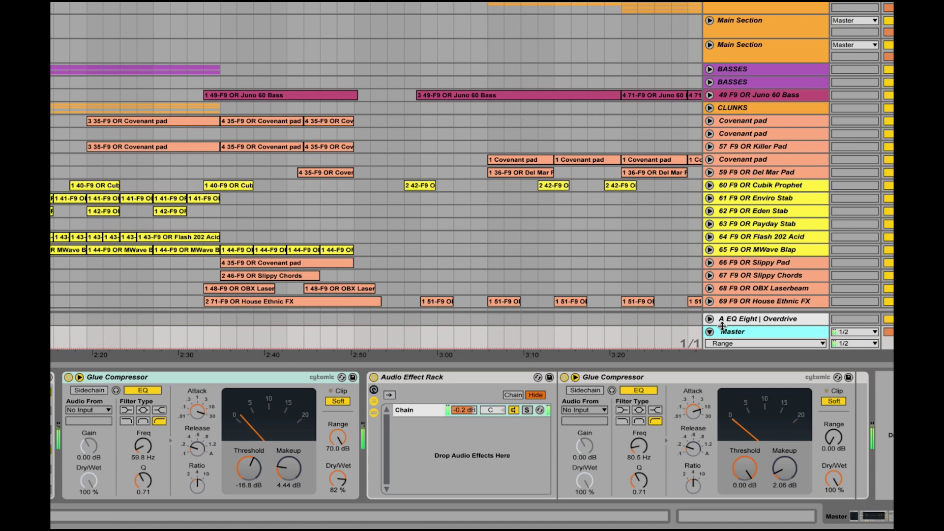
pyautogui.moveTo(723, 327); pyautogui.dragTo(726, 180)
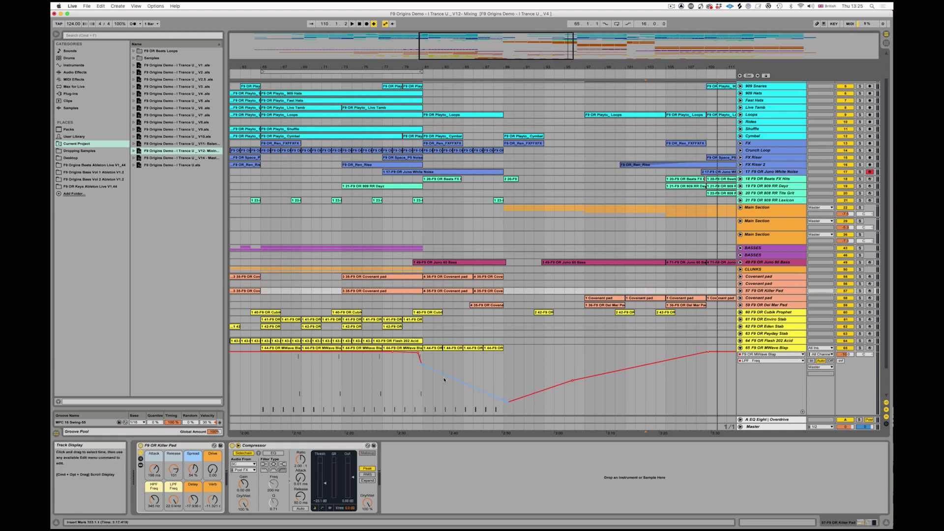
# - Solo the MWave Blap track, play it from bar 80 and curve the falling LPF Freq automation segment downward
pyautogui.click(803, 377)
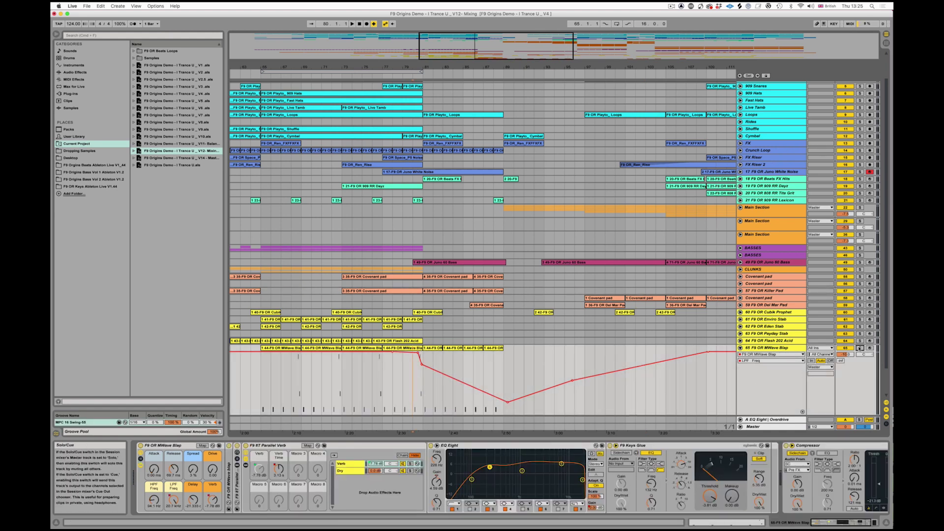
pyautogui.click(860, 348)
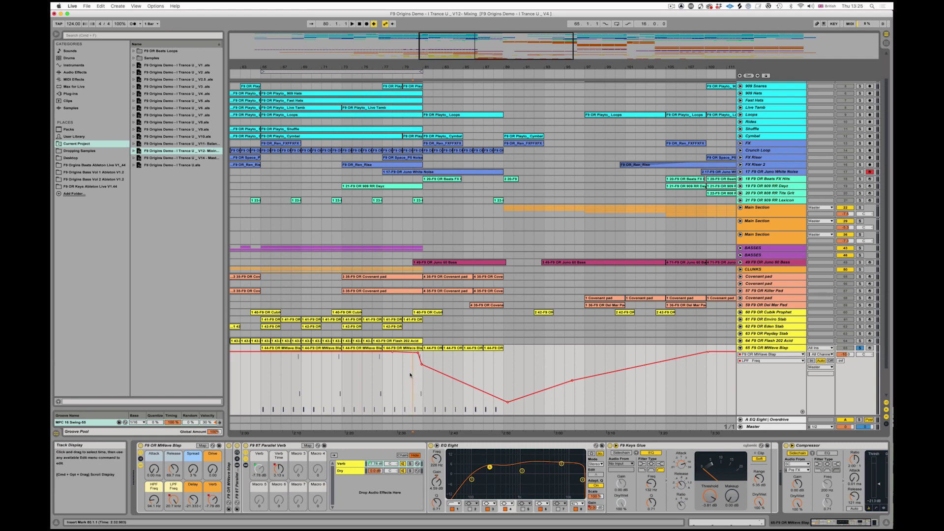
pyautogui.press('space')
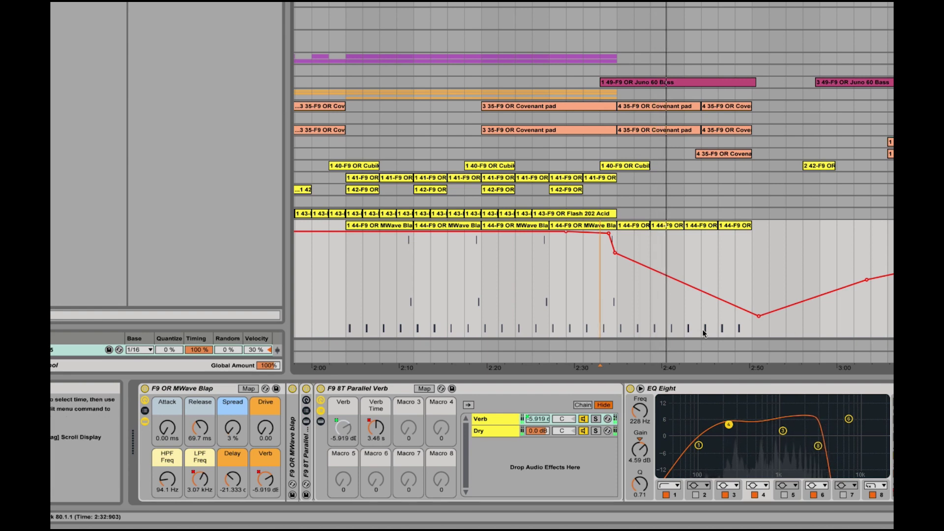
pyautogui.moveTo(677, 279); pyautogui.dragTo(679, 295)
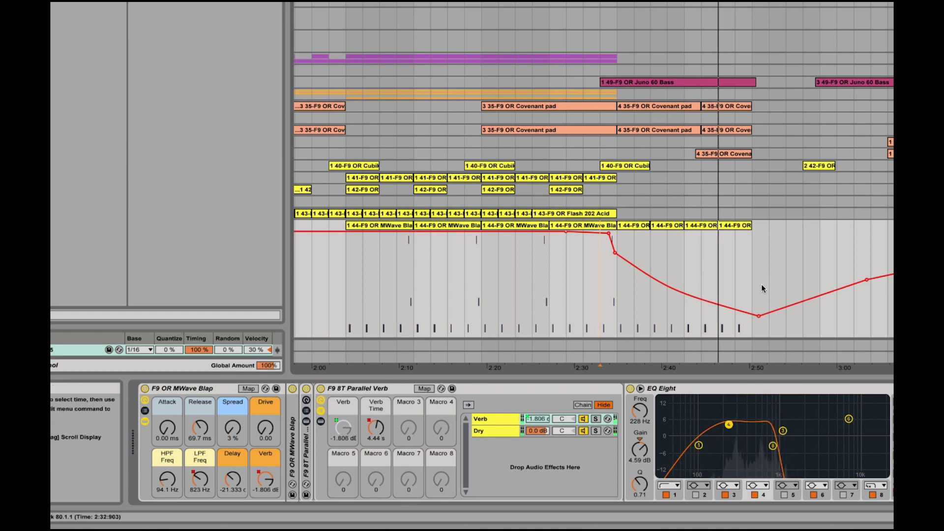
pyautogui.hscroll(-5, 521, 270)
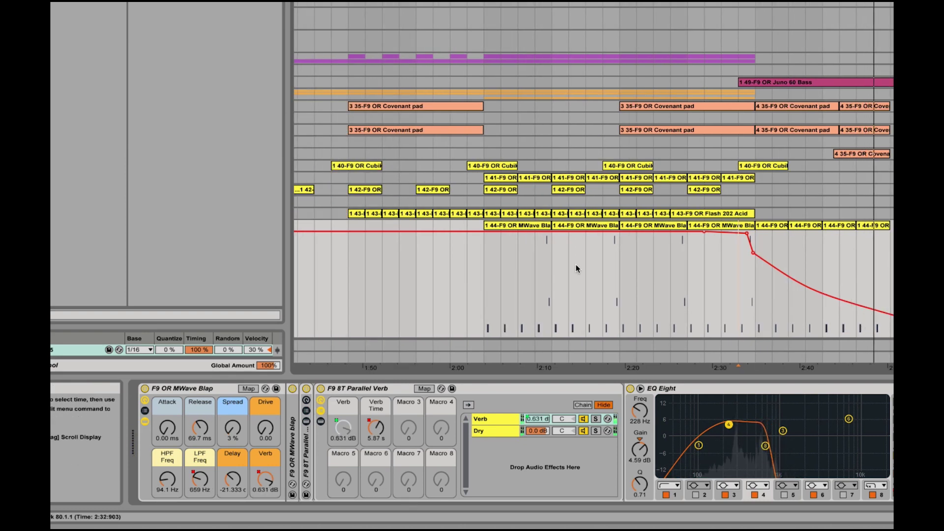
pyautogui.click(939, 226)
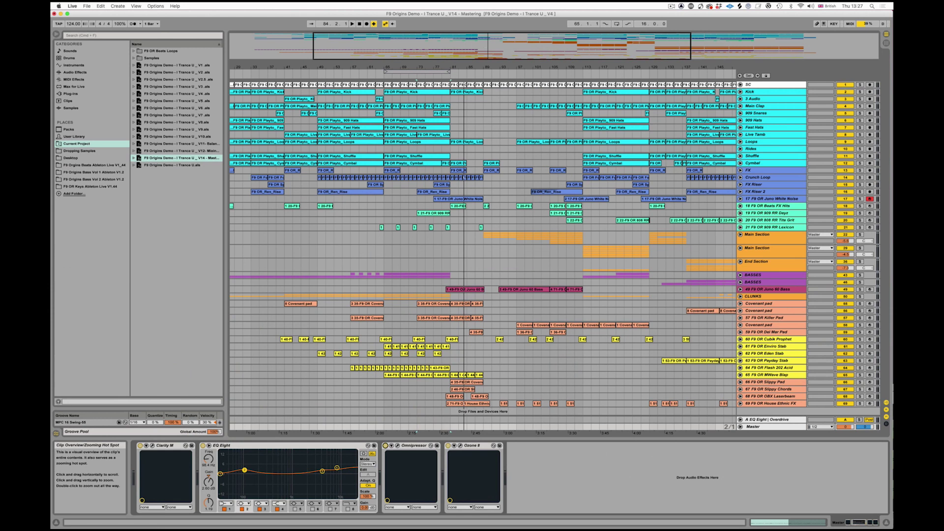
# - Zoom in on the middle of the arrangement and unfold the 909 RR Dayz and 808 RR Tite Grit tracks
pyautogui.moveTo(483, 45); pyautogui.dragTo(483, 62)
pyautogui.rightClick(744, 229)
pyautogui.click(740, 220)
pyautogui.click(741, 221)
pyautogui.rightClick(740, 253)
pyautogui.click(740, 217)
pyautogui.click(741, 213)
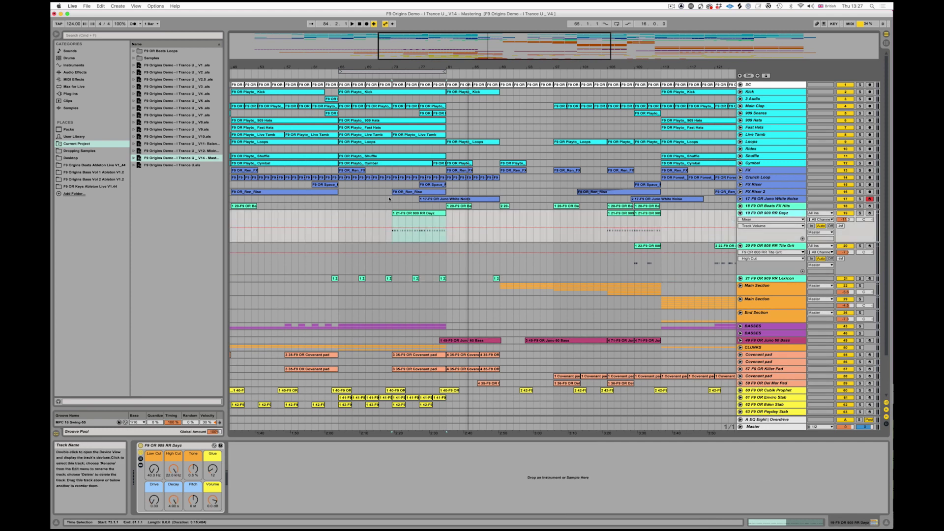
# - Play the soloed 909 RR Dayz clip from bar 73 and the soloed 808 RR Tite Grit clip from bar 121
pyautogui.click(431, 213)
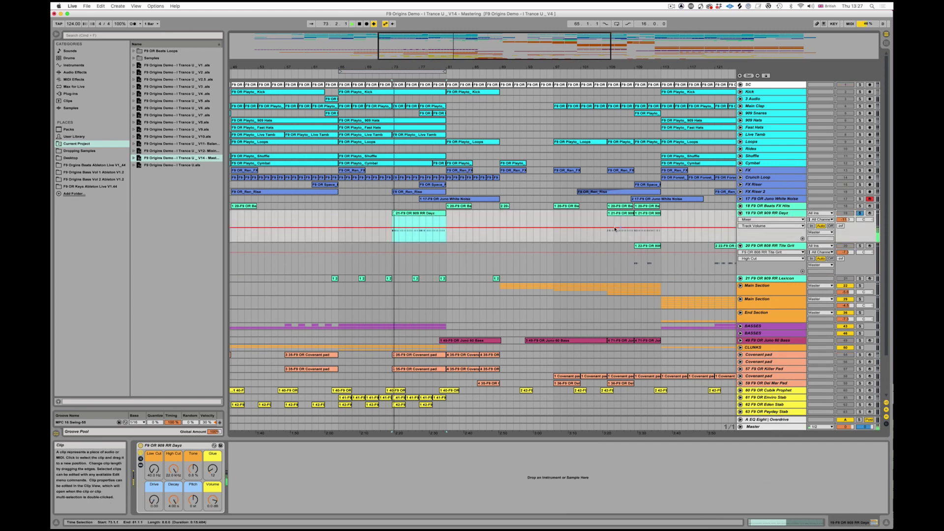
pyautogui.hscroll(5, 662, 244)
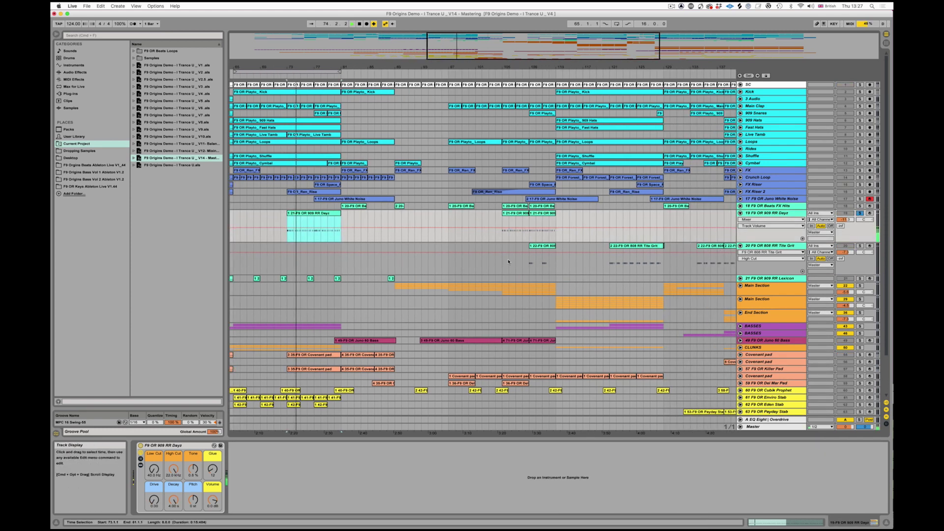
pyautogui.click(860, 247)
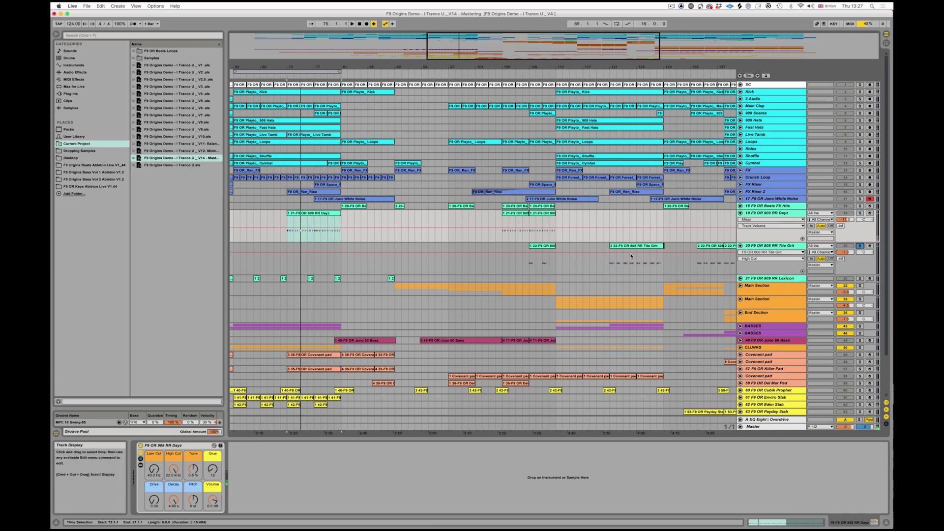
pyautogui.click(654, 263)
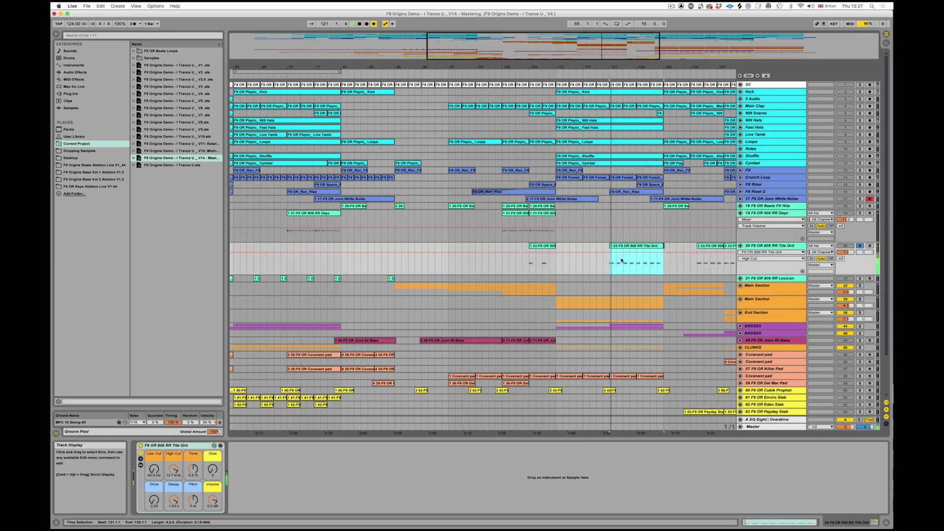
# - Unfold and solo the Beats FX Hits track and play its clips from bar 81 and from bar 89
pyautogui.click(771, 245)
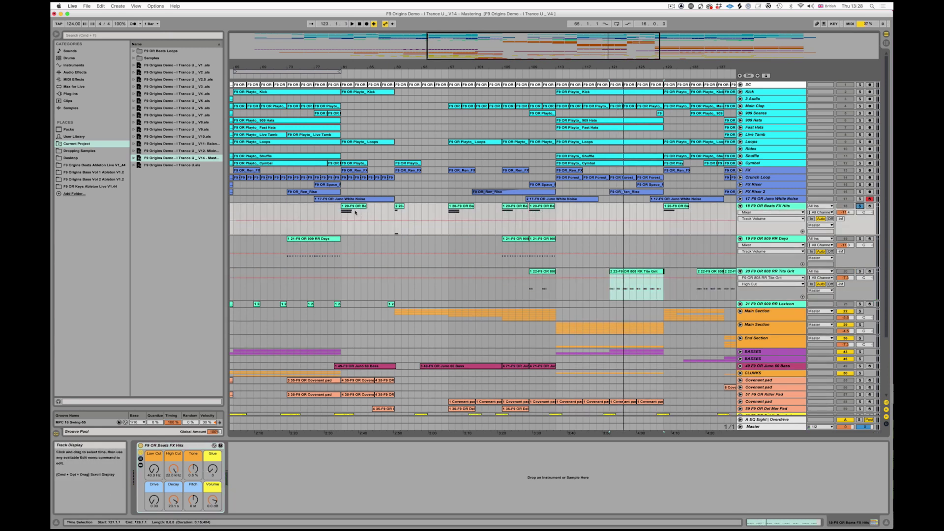
pyautogui.click(354, 219)
pyautogui.press('space')
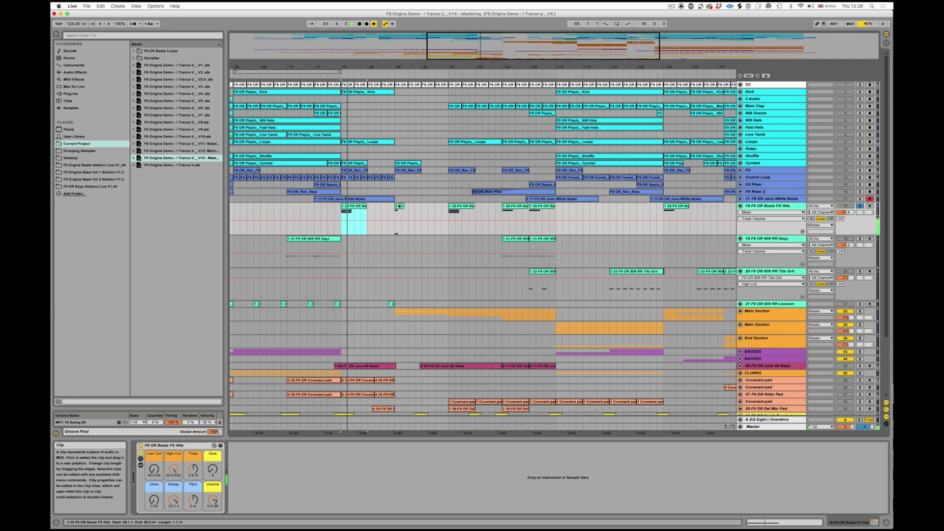
pyautogui.click(401, 210)
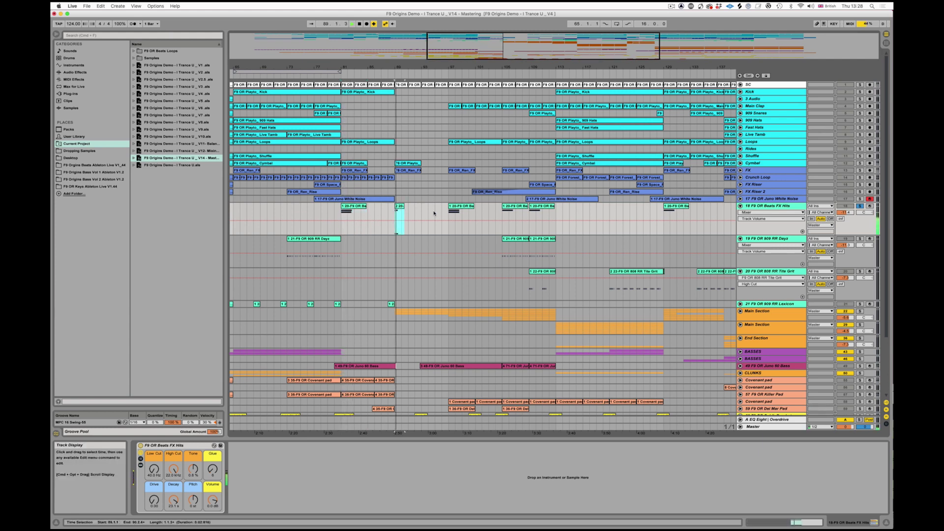
pyautogui.hscroll(-10, 433, 213)
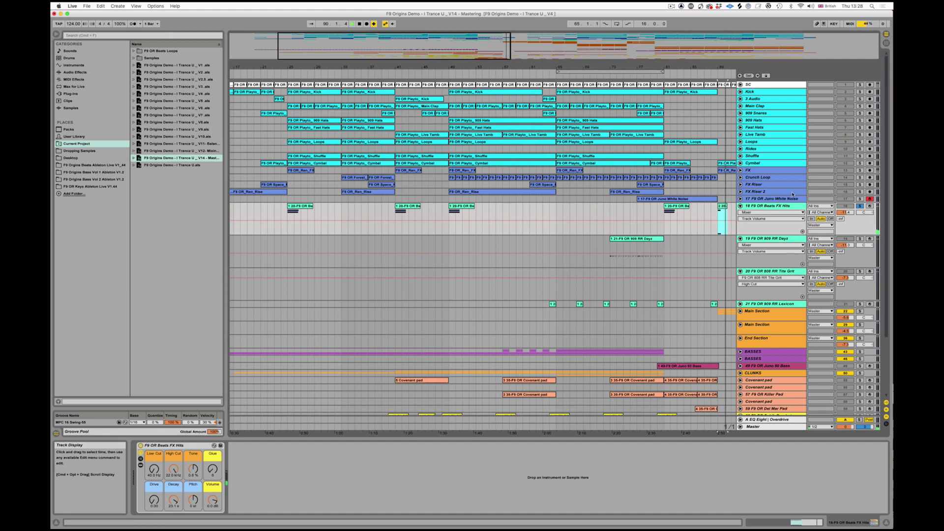
# - Fold all tracks, show the whole arrangement and unsolo the Beats FX Hits track
pyautogui.keyDown('alt'); pyautogui.click(740, 206); pyautogui.keyUp('alt')
pyautogui.doubleClick(492, 47)
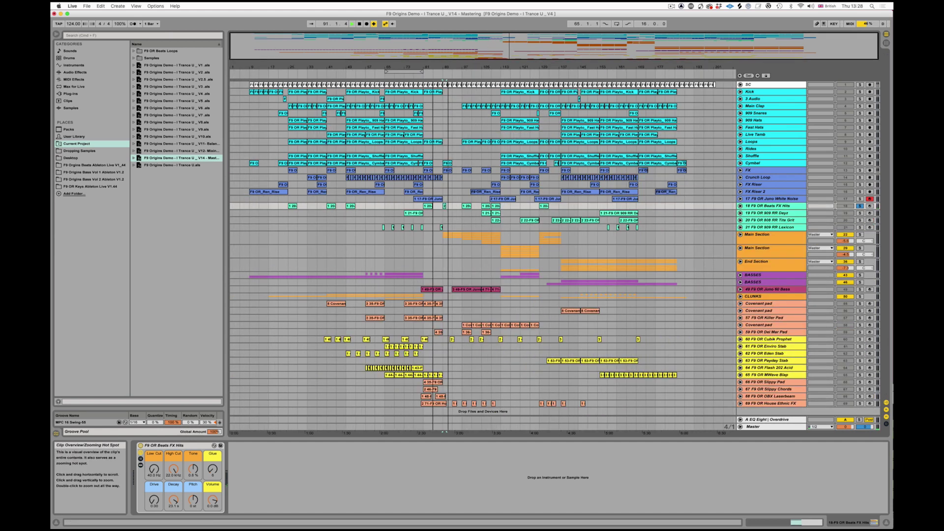
pyautogui.click(861, 207)
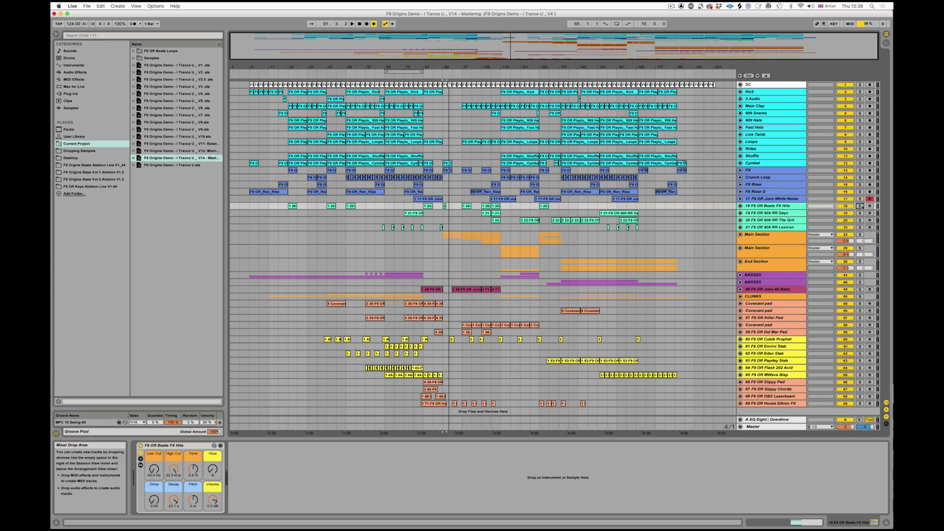
pyautogui.moveTo(471, 45); pyautogui.dragTo(471, 43)
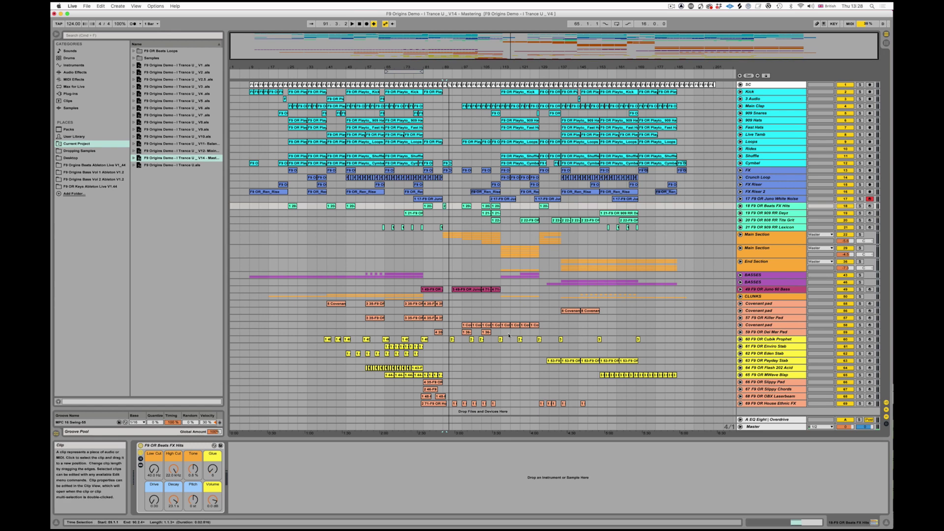
# - Show the master track's devices and the Omnipressor window, and adjust the compressor's Function and Threshold controls
pyautogui.click(765, 427)
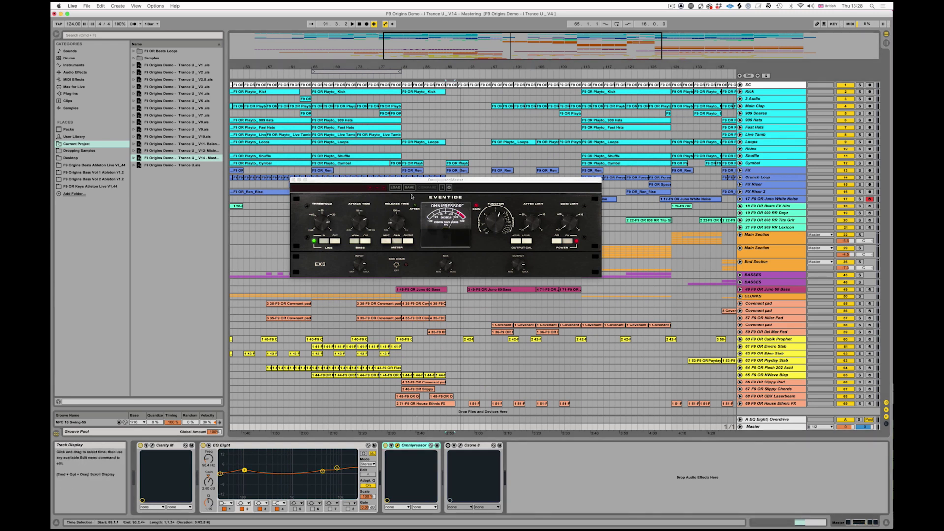
pyautogui.click(448, 181)
pyautogui.moveTo(502, 233)
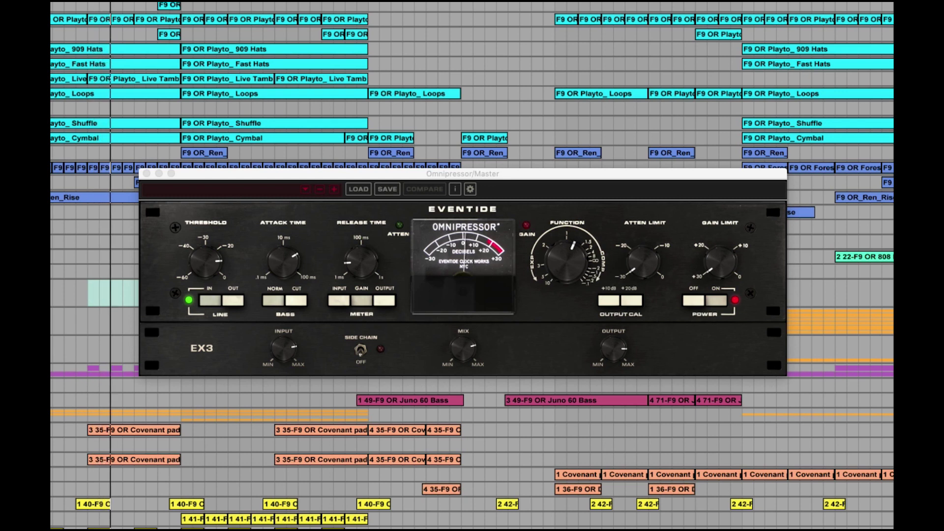
pyautogui.click(565, 272)
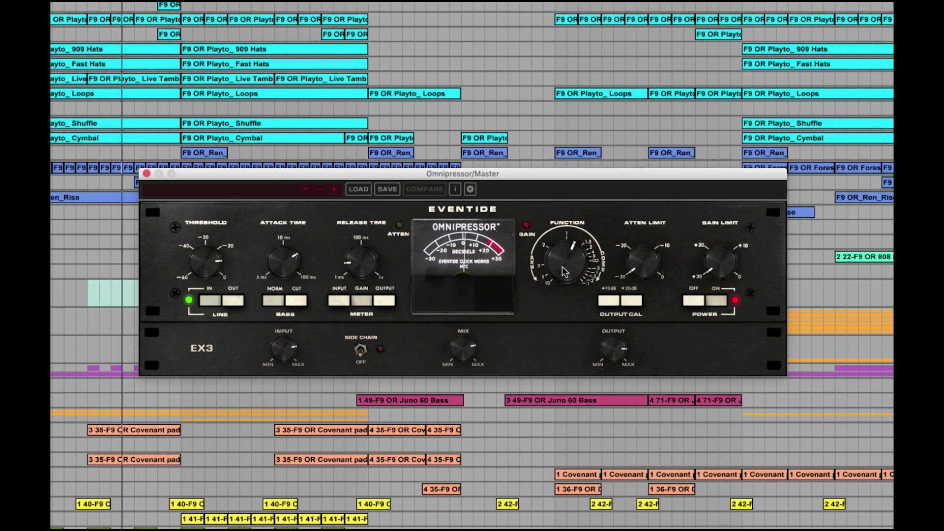
pyautogui.moveTo(565, 272); pyautogui.dragTo(564, 269)
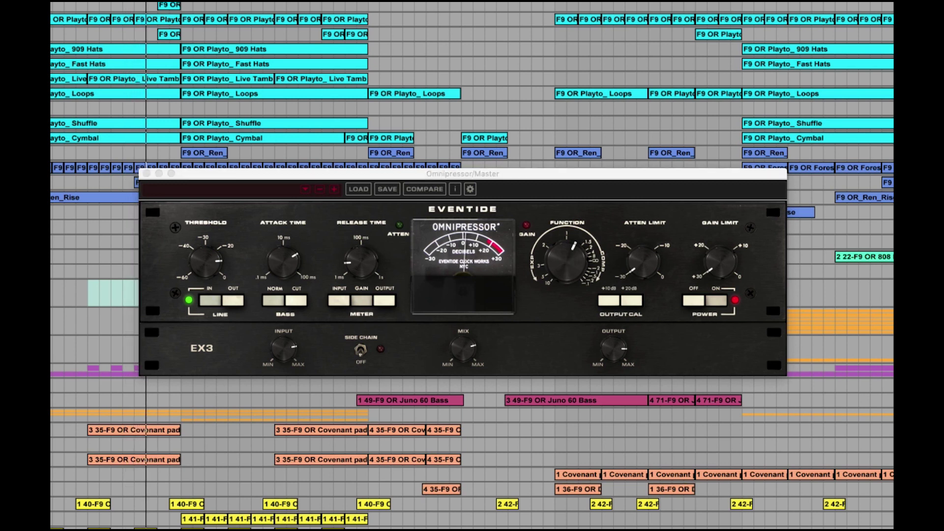
pyautogui.click(196, 268)
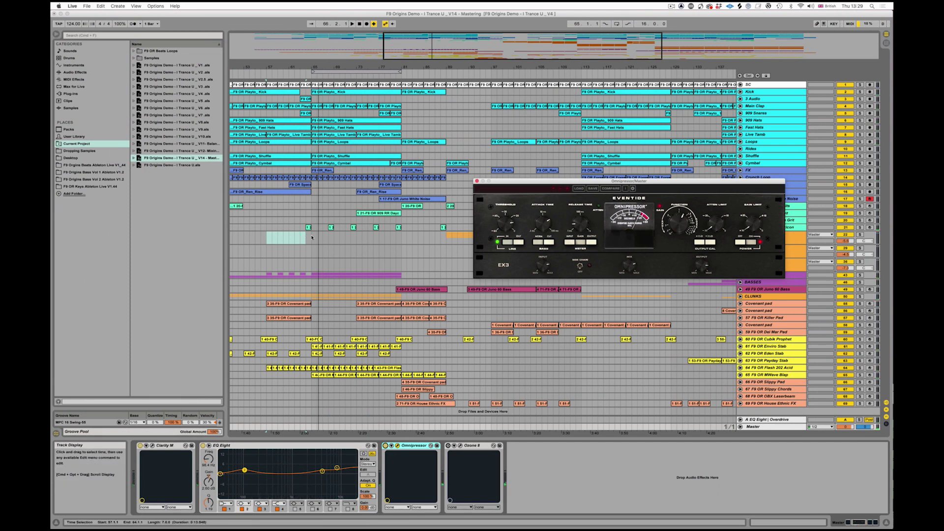
# - Select the first Main Section group's clips from bar 65, return to the master's Omnipressor and turn down its Function control
pyautogui.click(354, 239)
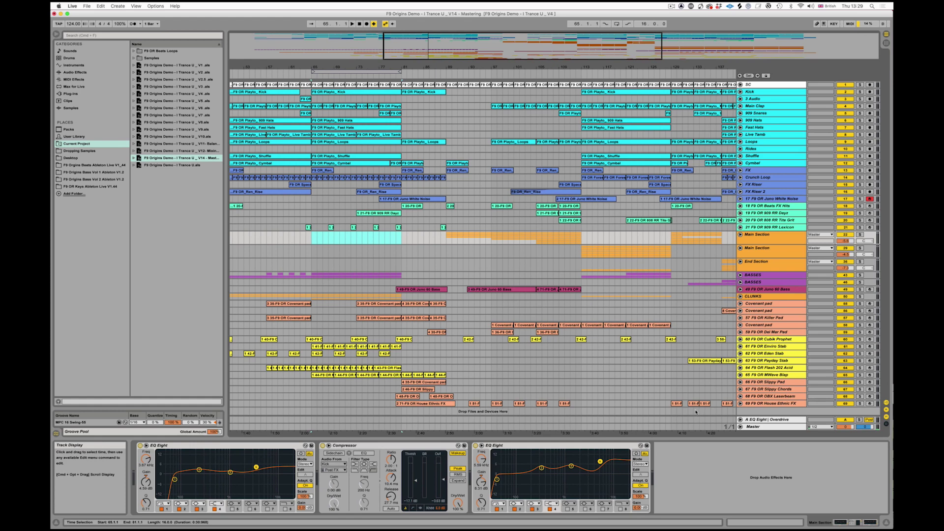
pyautogui.click(757, 426)
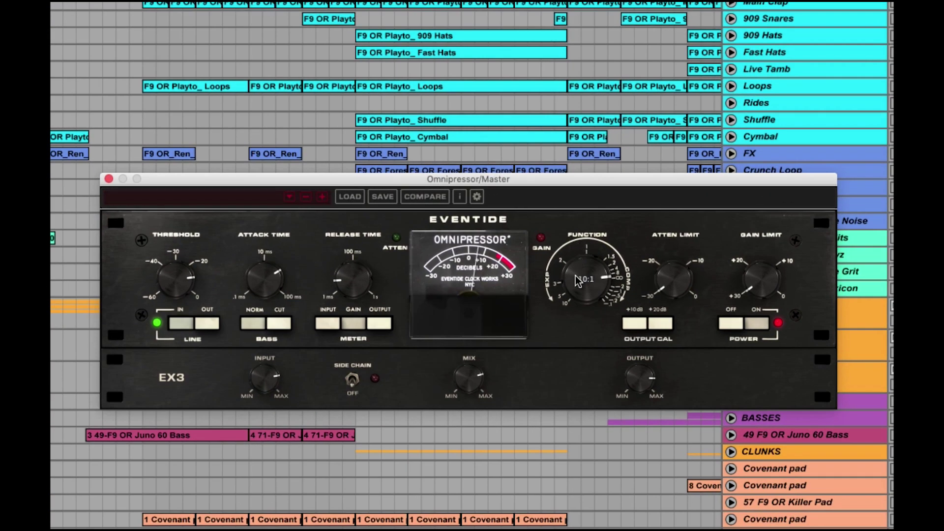
pyautogui.moveTo(580, 281); pyautogui.dragTo(575, 318)
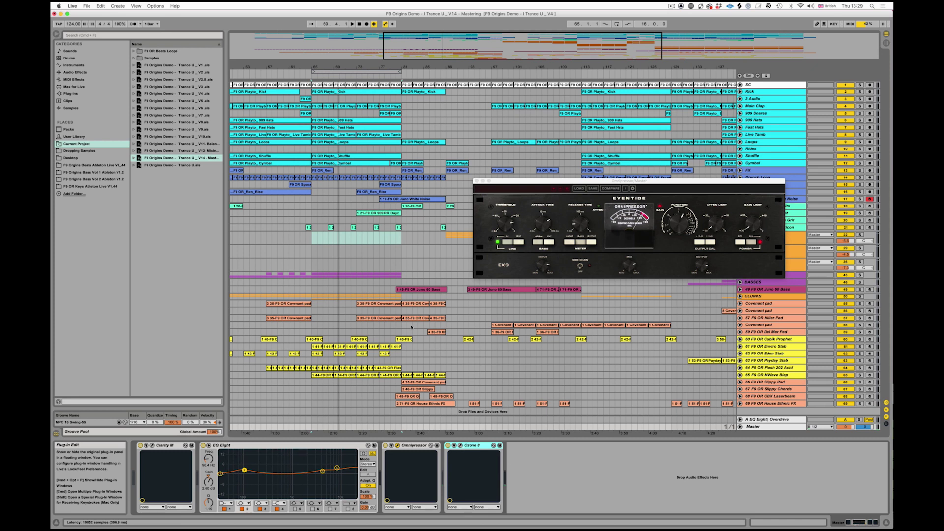
# - Open Ozone 8 on the master, set the equalizer's band 1 low shelf to 202 Hz at 1.2 dB, and display the Maximizer
pyautogui.click(451, 445)
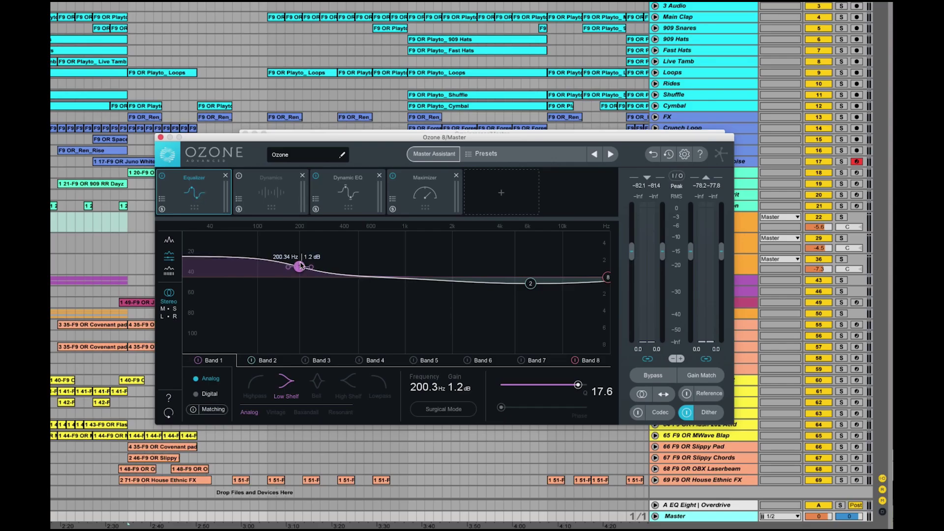
pyautogui.moveTo(301, 267); pyautogui.dragTo(301, 267)
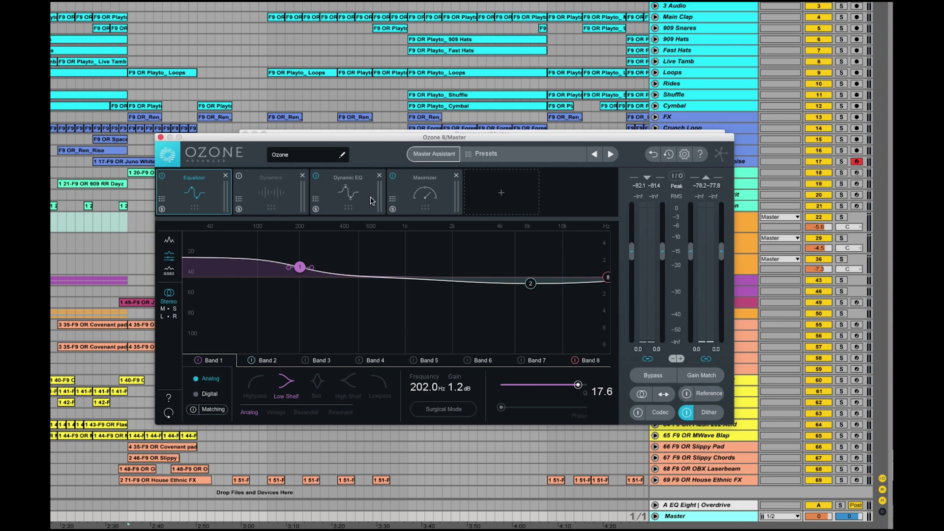
pyautogui.click(426, 193)
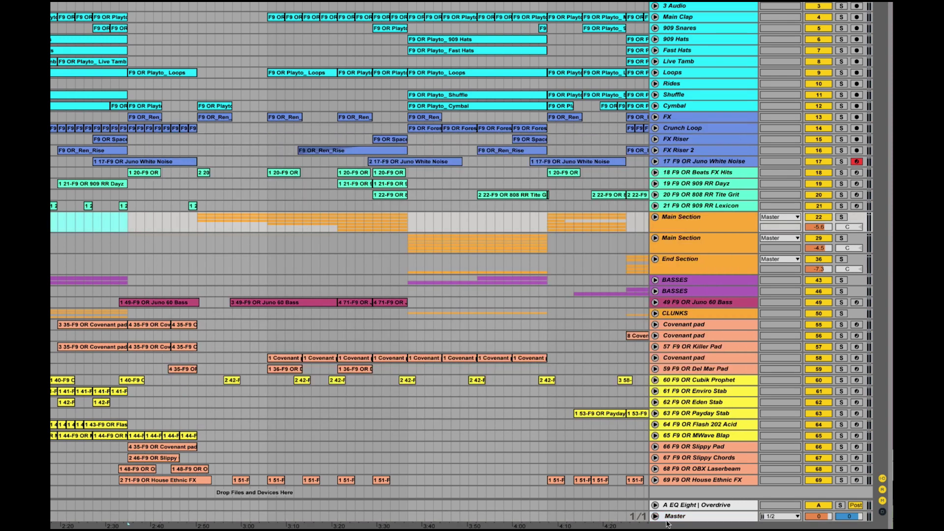
# - Play the track through the master and set the Ozone Maximizer's threshold to -4.0 dB
pyautogui.click(676, 517)
pyautogui.press('space')
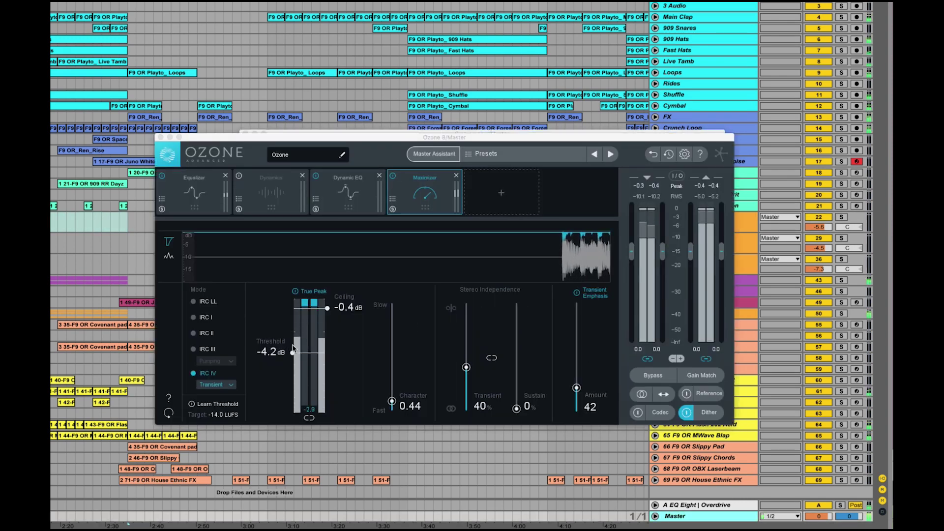
pyautogui.moveTo(294, 353); pyautogui.dragTo(294, 351)
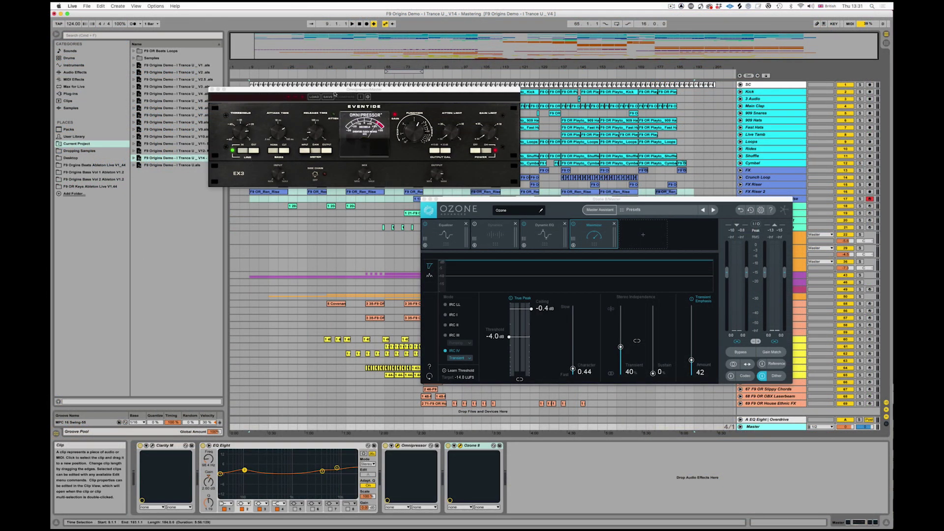
# - Move the Omnipressor and Ozone 8 windows apart so that both master plug-ins can be examined
pyautogui.moveTo(334, 91); pyautogui.dragTo(317, 87)
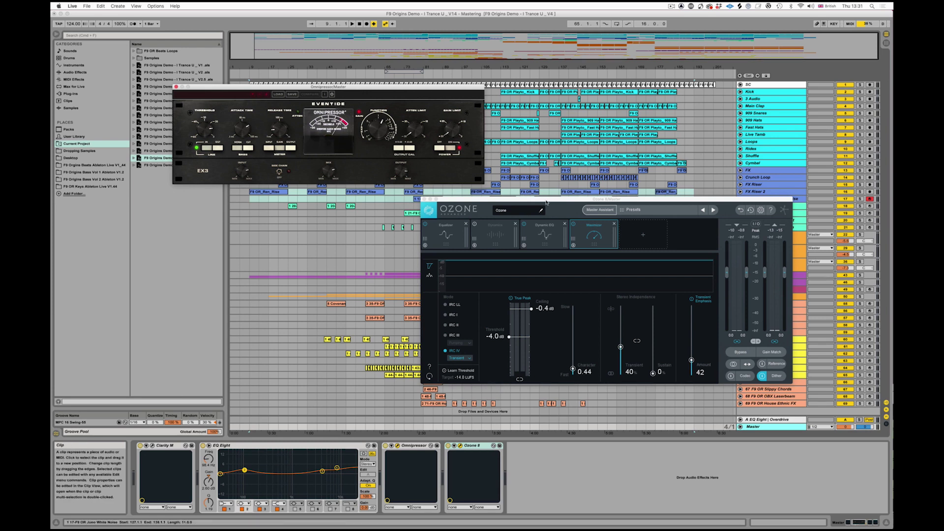
pyautogui.moveTo(549, 199); pyautogui.dragTo(548, 193)
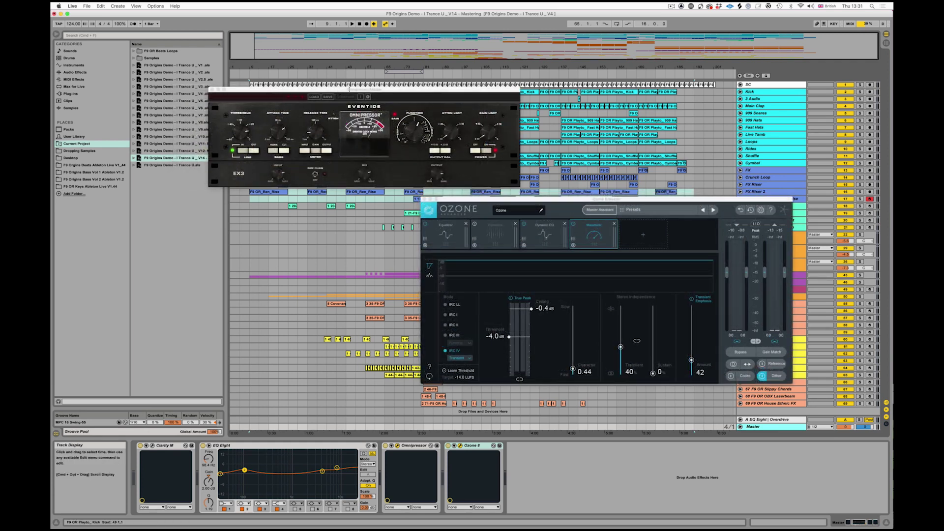
pyautogui.moveTo(350, 92); pyautogui.dragTo(314, 88)
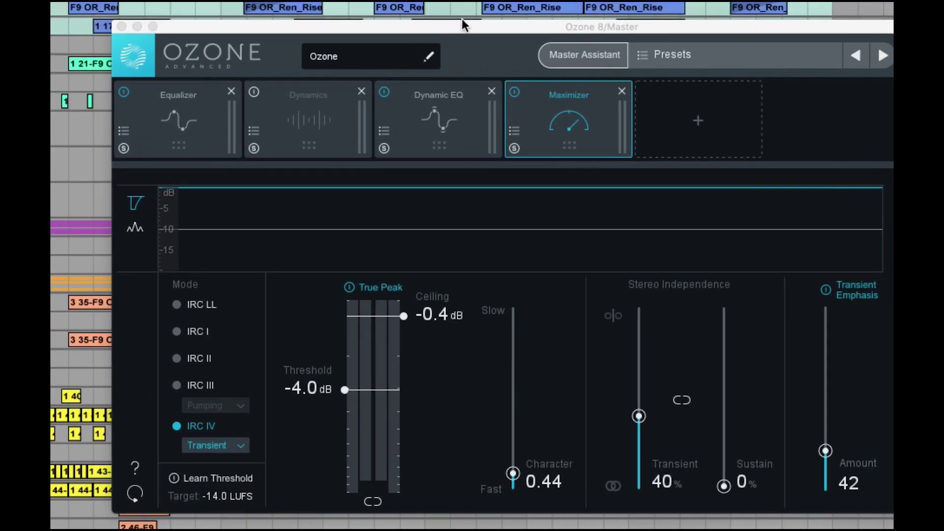
pyautogui.moveTo(447, 23)
pyautogui.mouseDown()
pyautogui.moveTo(456, 12)
pyautogui.moveTo(447, 21)
pyautogui.moveTo(447, 8)
pyautogui.mouseUp()
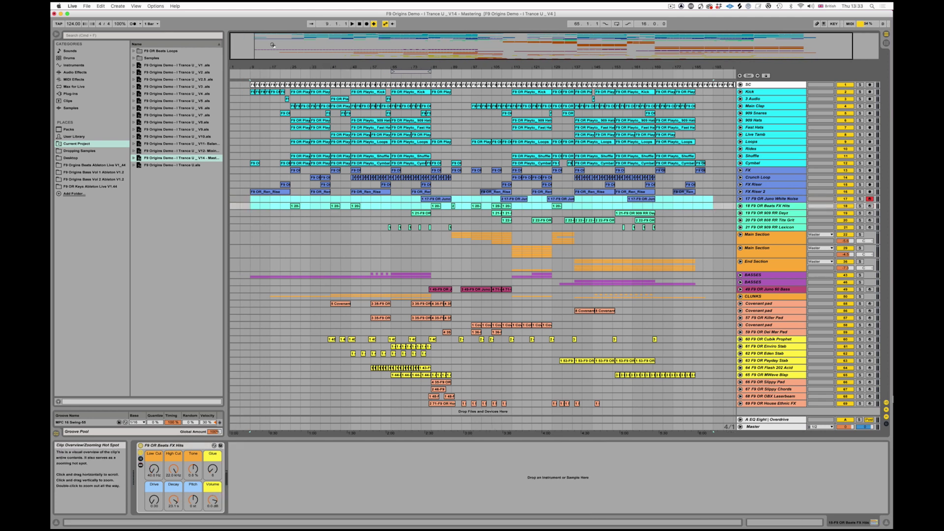
# - Play the arrangement from the start and unfold the first BASSES group and its Da Sub track to examine the EQ frequency automation
pyautogui.press('space')
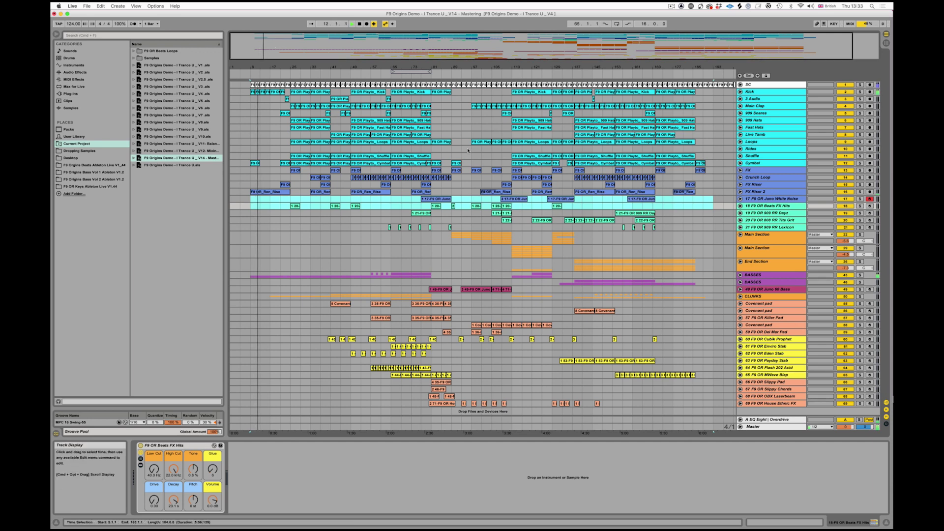
pyautogui.moveTo(270, 45); pyautogui.dragTo(270, 64)
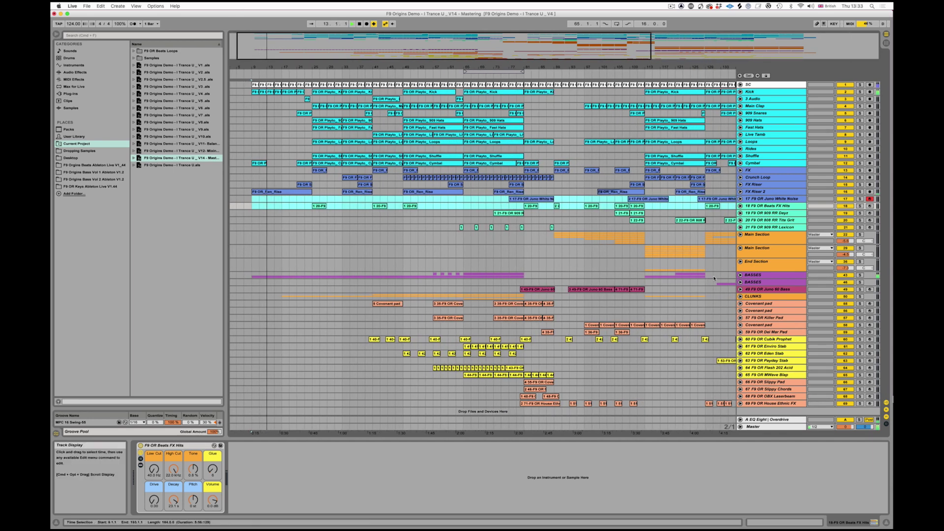
pyautogui.click(740, 276)
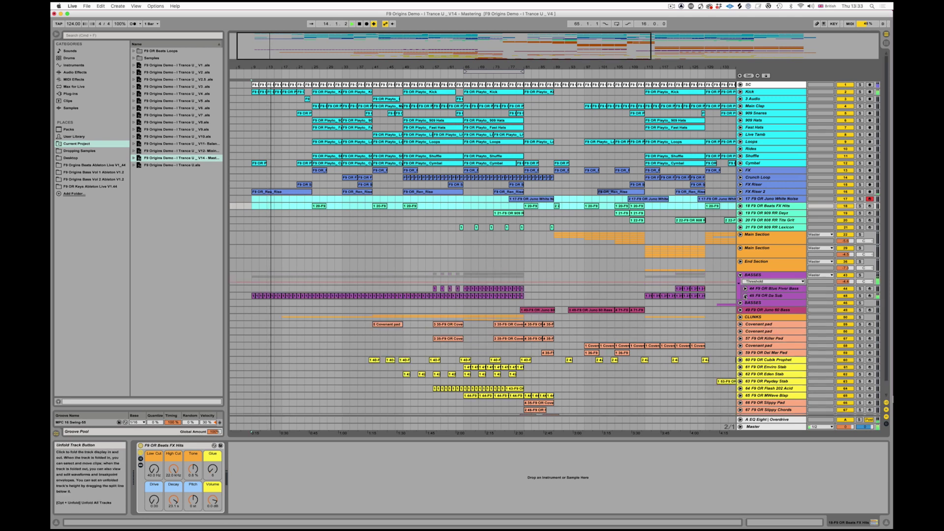
pyautogui.click(746, 295)
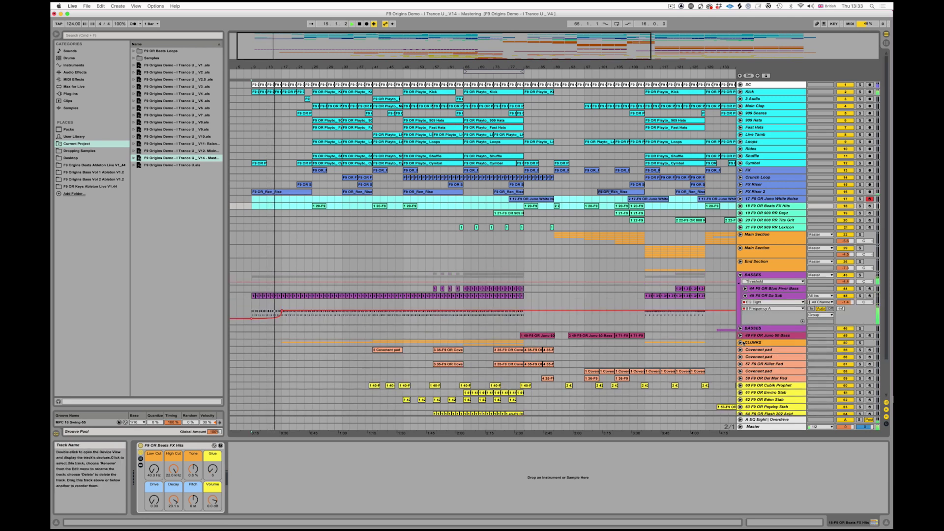
# - Unfold the CLUNKS group and its first Chiff1 track, and examine the devices on the track and on the group
pyautogui.click(740, 343)
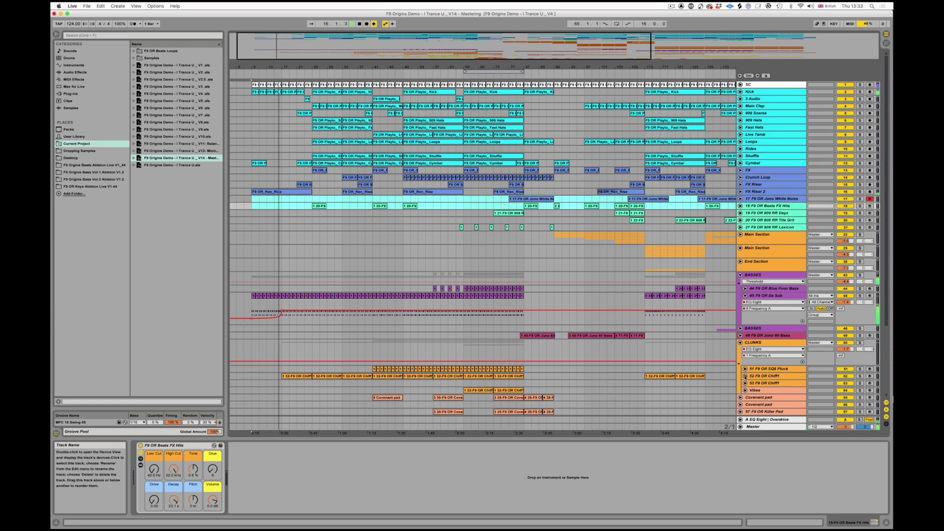
pyautogui.click(746, 376)
pyautogui.scroll(-3, 746, 378)
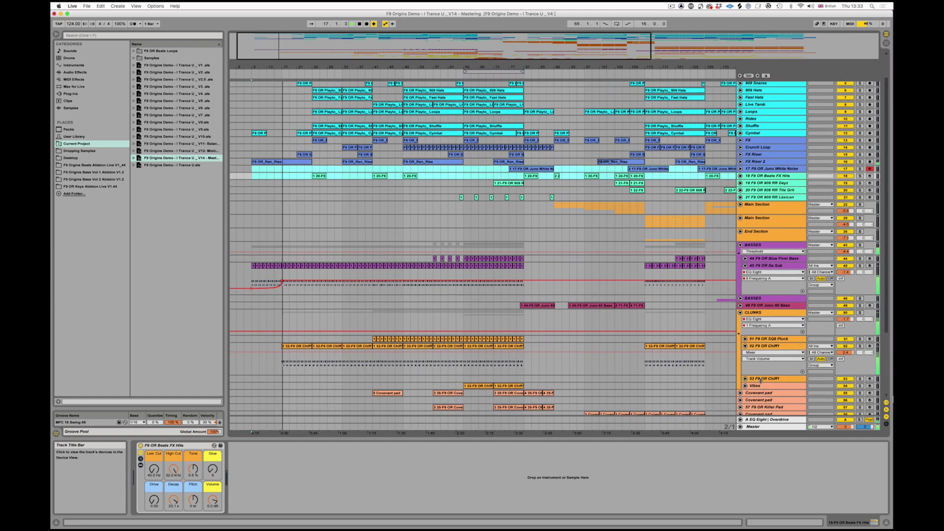
pyautogui.click(757, 348)
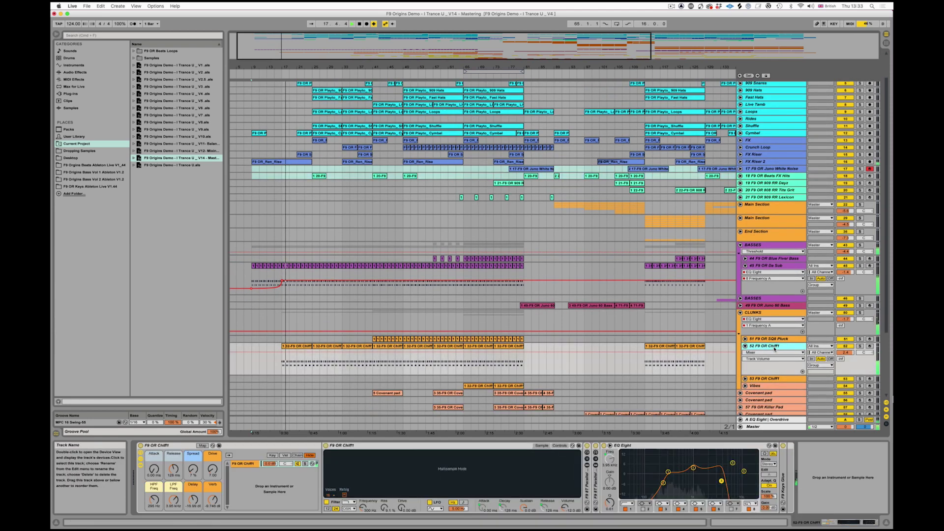
pyautogui.click(762, 313)
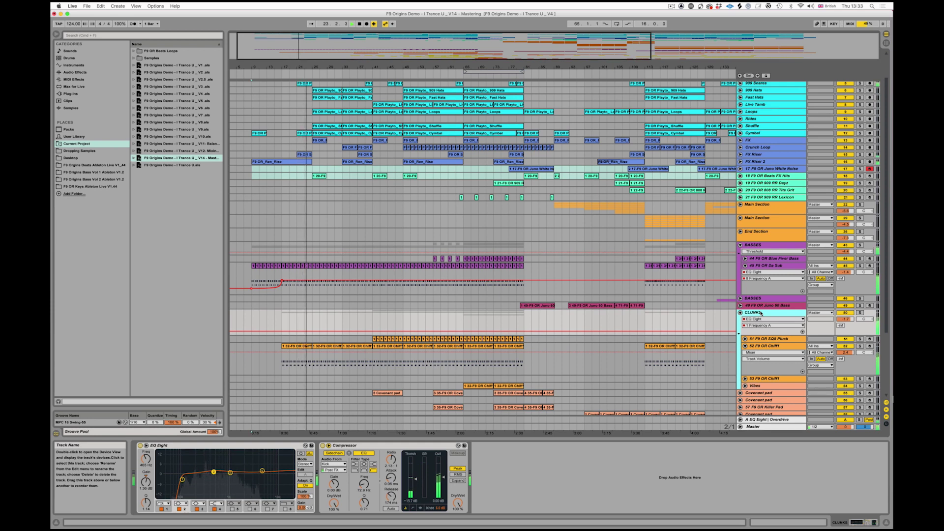
pyautogui.click(520, 331)
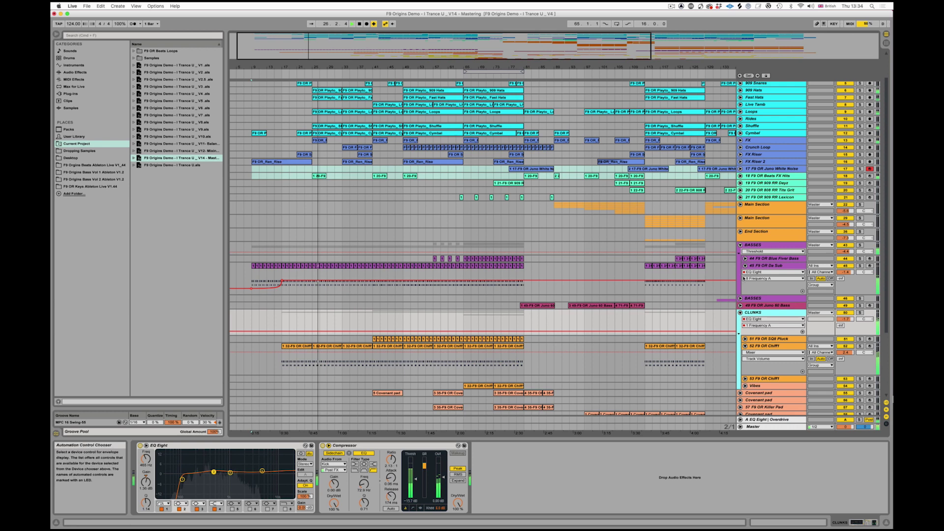
# - Unfold the FX Riser 2 track and add fade-ins to its F9 OR_Ren_Rise clips at bars 33 and 49
pyautogui.moveTo(339, 68); pyautogui.dragTo(341, 89)
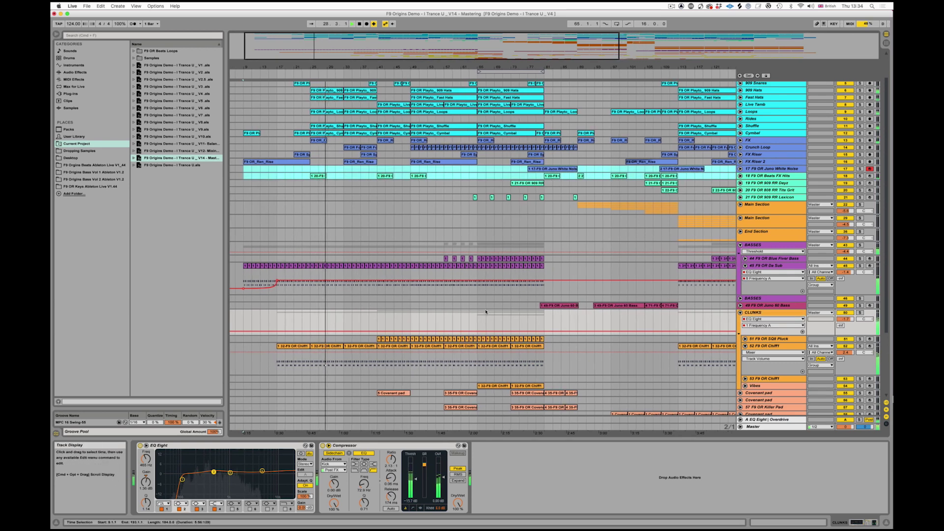
pyautogui.scroll(-5, 486, 311)
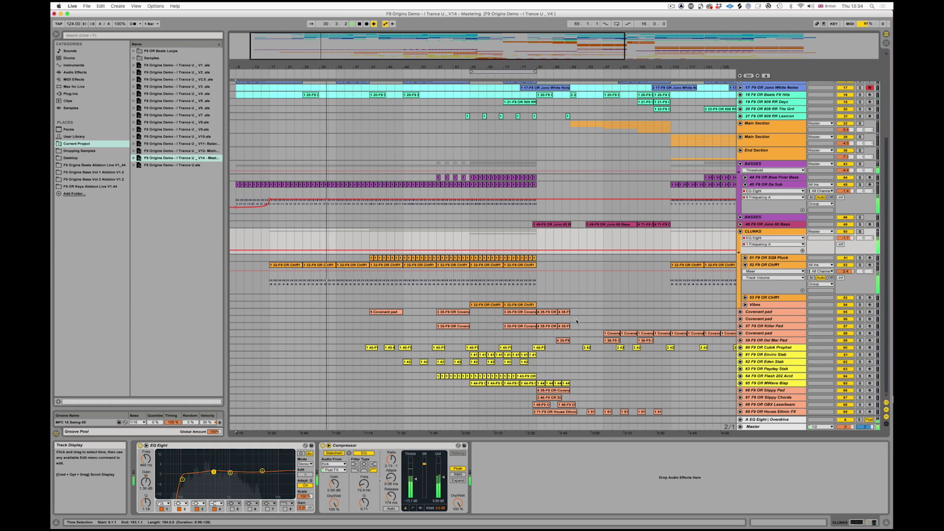
pyautogui.scroll(1, 581, 305)
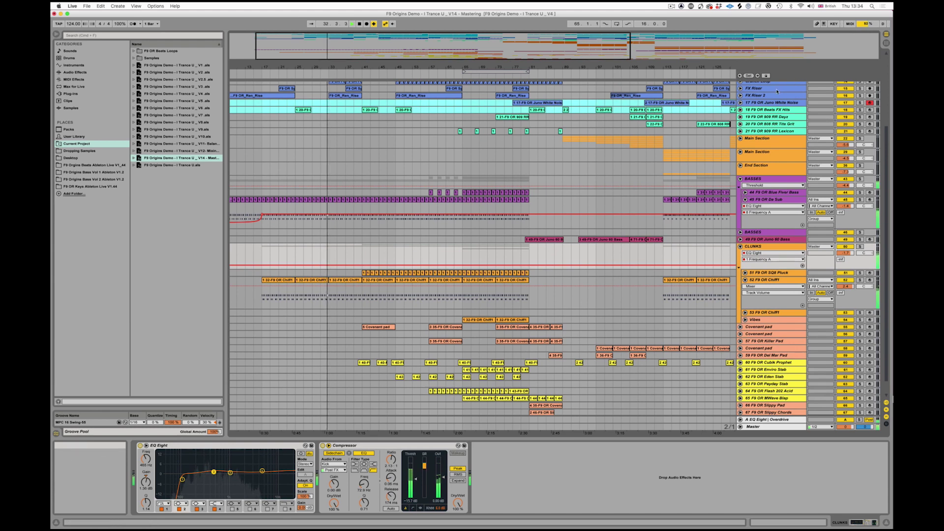
pyautogui.click(741, 96)
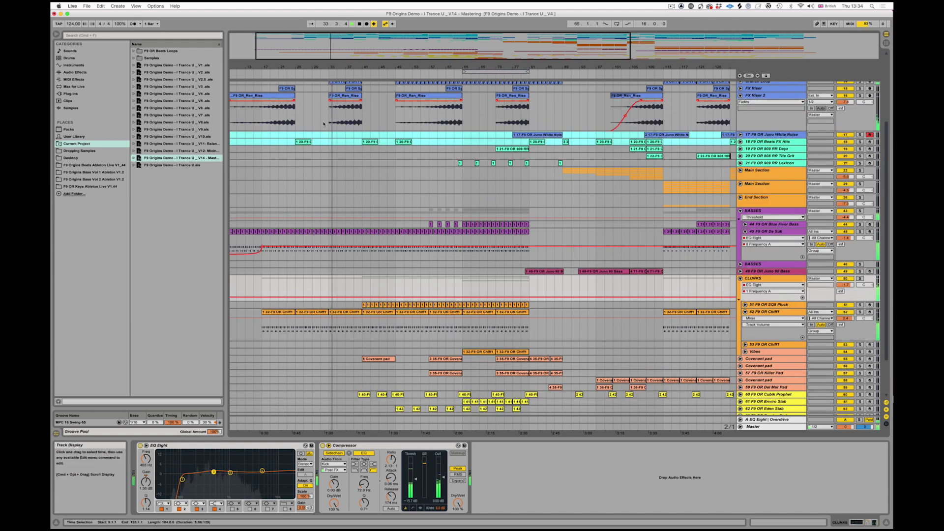
pyautogui.click(329, 97)
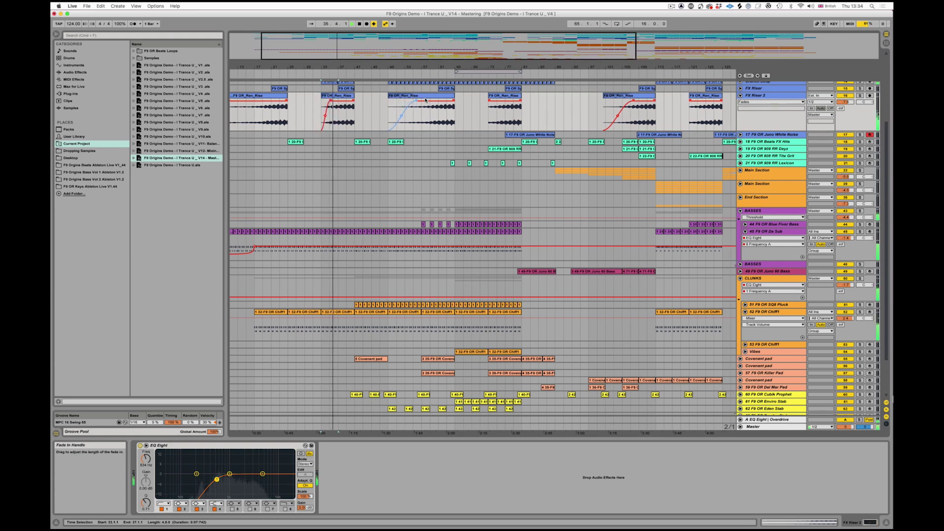
# - Zoom in on the arrangement around bar 41 and look over the bass, clunk, pad and stab tracks during playback
pyautogui.scroll(5, 371, 127)
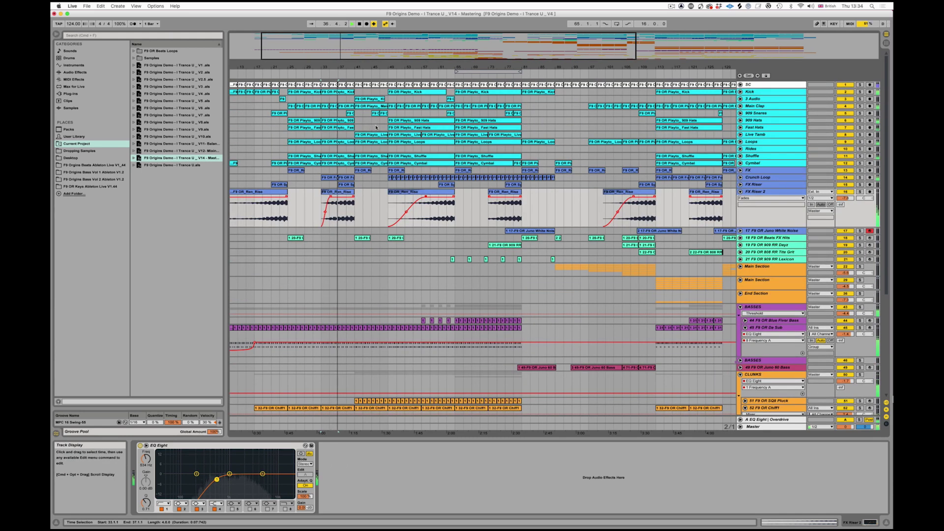
pyautogui.scroll(-7, 376, 127)
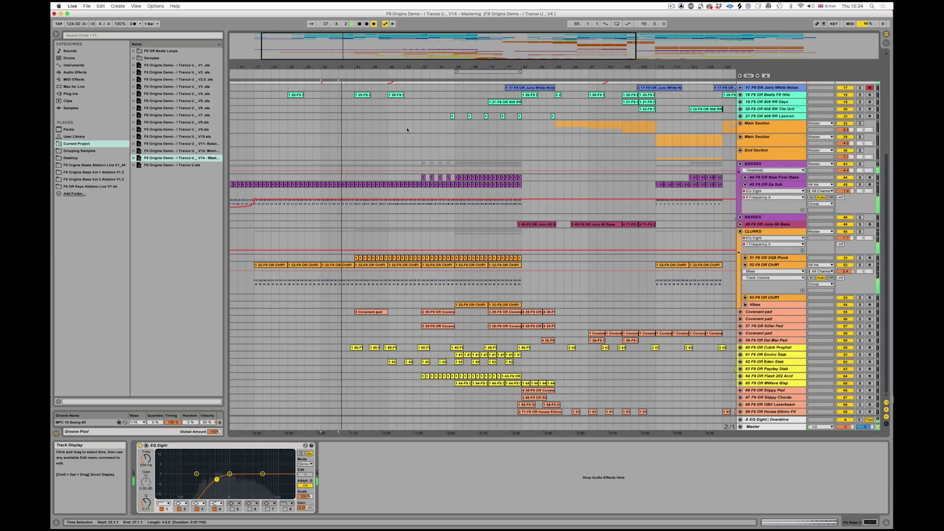
pyautogui.moveTo(348, 38); pyautogui.dragTo(348, 45)
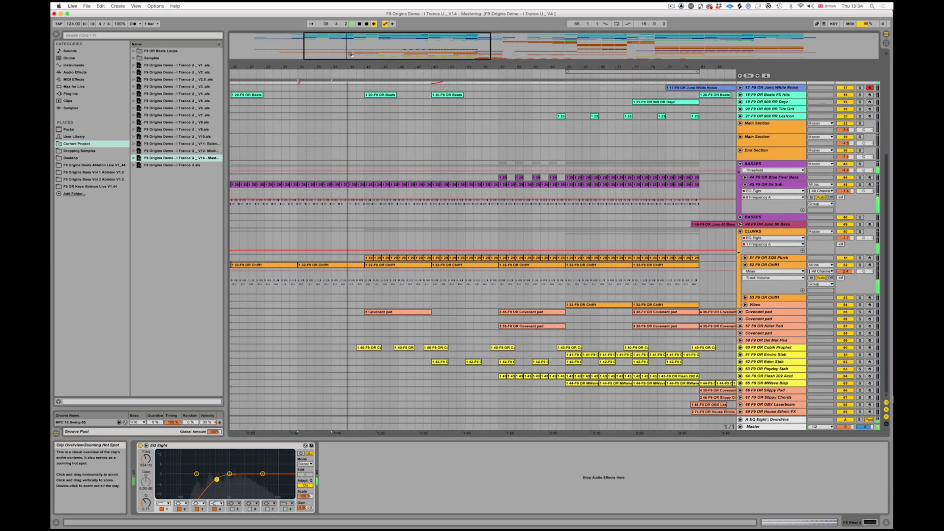
pyautogui.scroll(2, 428, 152)
pyautogui.scroll(-2, 428, 153)
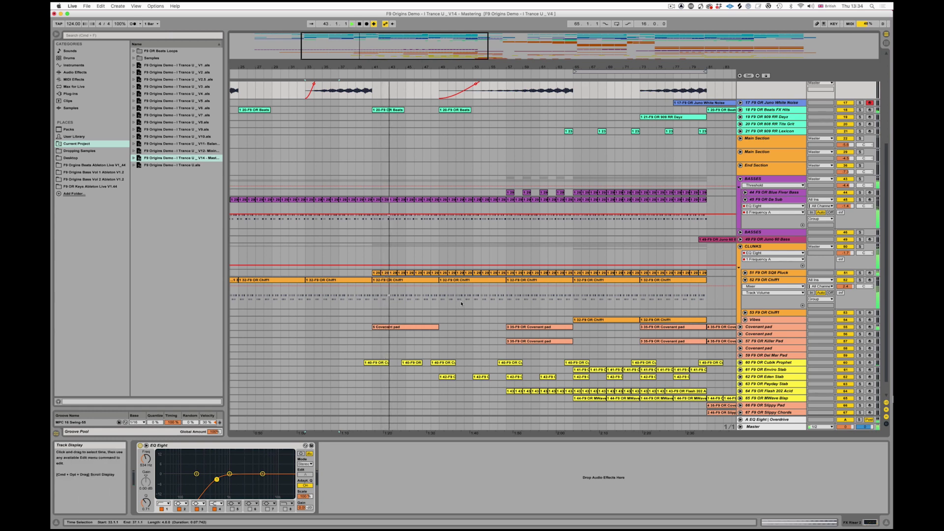
# - Unfold the SQ8 Pluck track in the CLUNKS group and slightly adjust its Verb macro
pyautogui.scroll(-3, 682, 251)
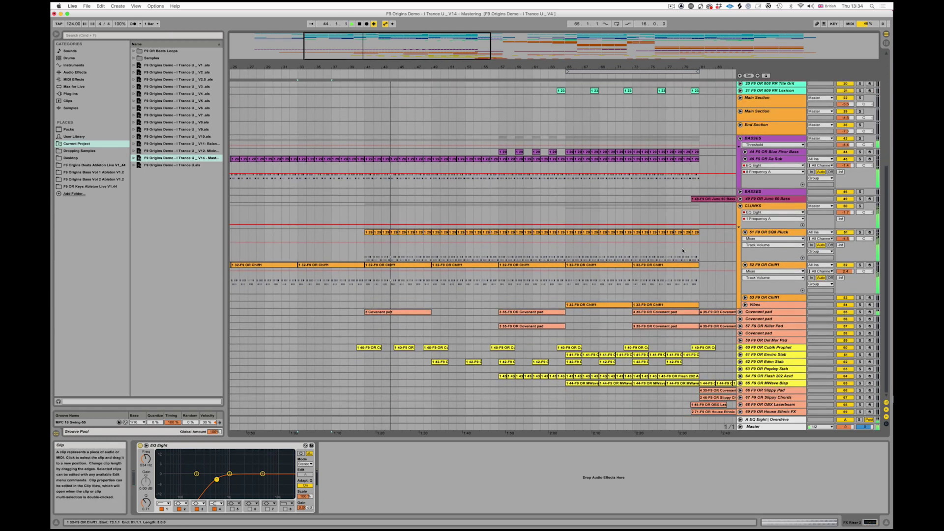
pyautogui.click(683, 251)
pyautogui.moveTo(213, 502); pyautogui.dragTo(213, 499)
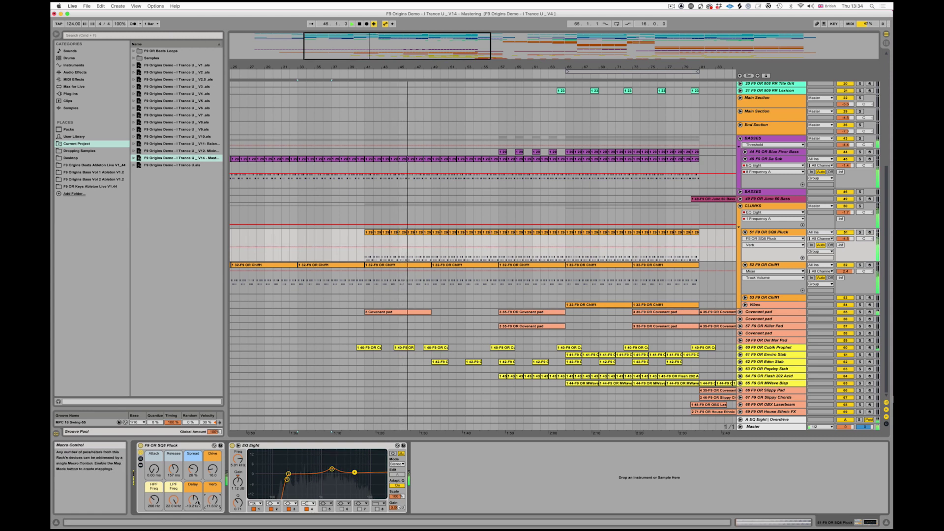
# - Select the Da Sub track and check which of its devices have automation, keeping the EQ Eight frequency envelope displayed
pyautogui.click(771, 163)
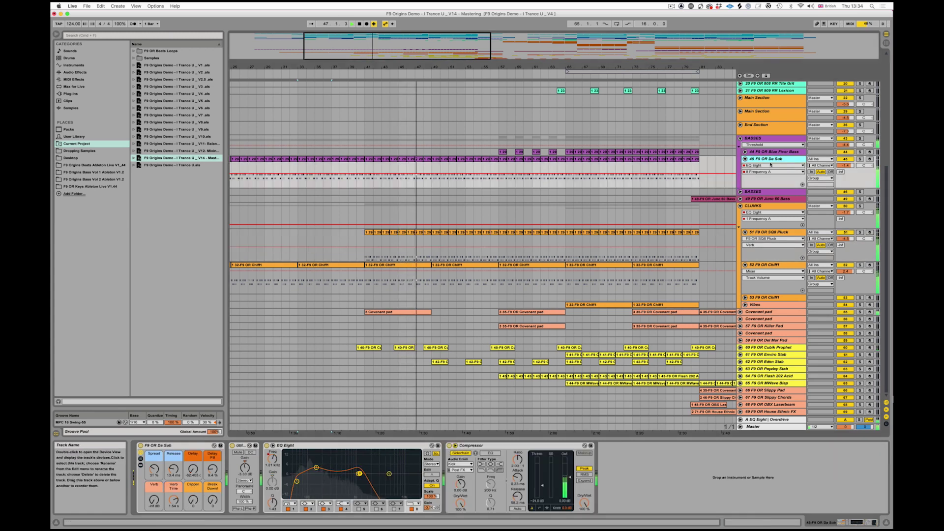
pyautogui.click(761, 172)
pyautogui.click(761, 165)
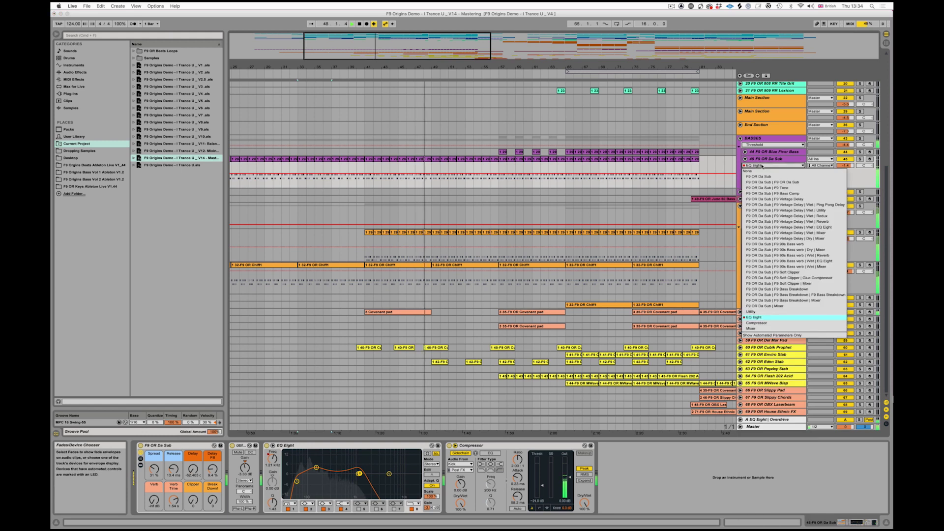
pyautogui.click(762, 166)
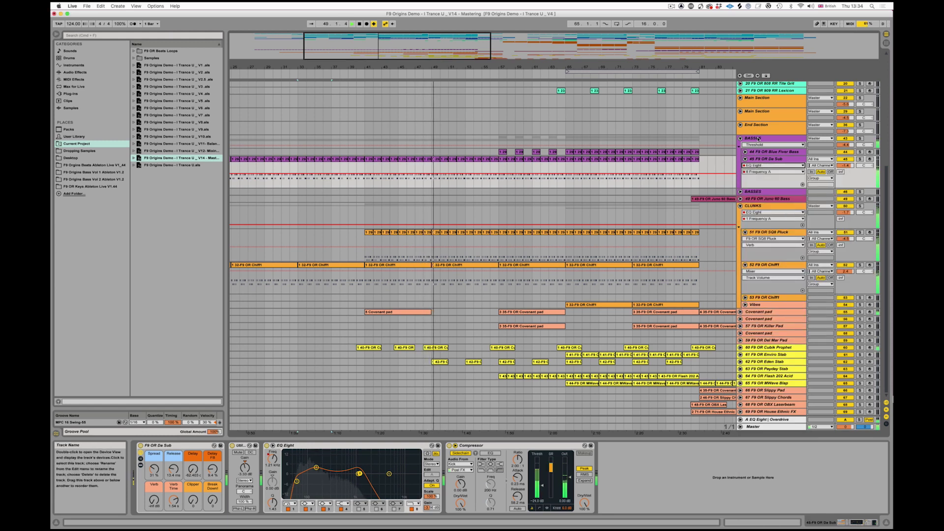
# - Unfold the Eden Stab track and zoom in on its clips around bar 57 during playback
pyautogui.hscroll(3, 433, 363)
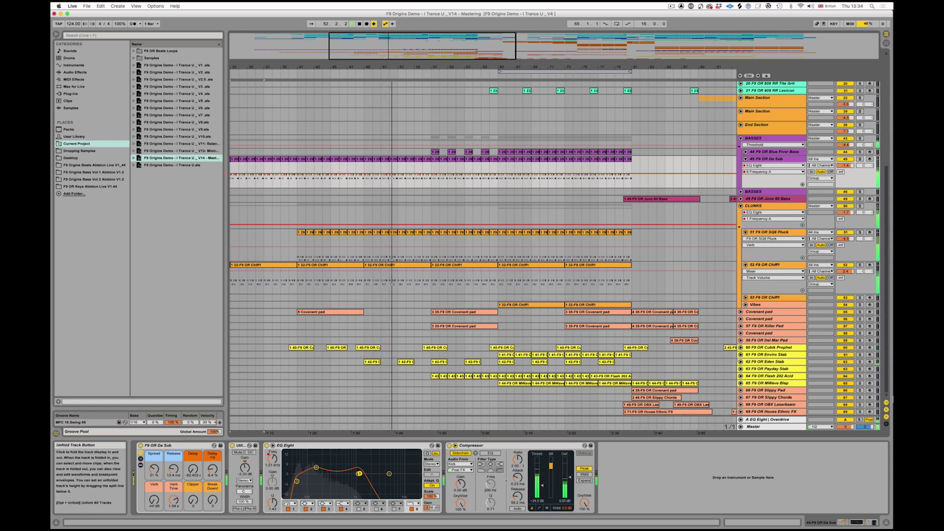
pyautogui.click(740, 361)
pyautogui.scroll(-2, 500, 406)
pyautogui.hscroll(2, 501, 406)
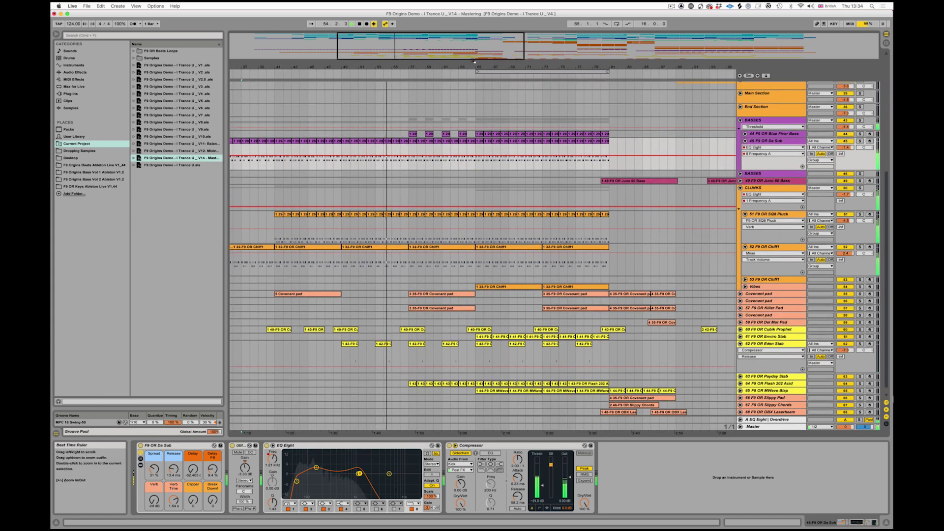
pyautogui.scroll(3, 436, 359)
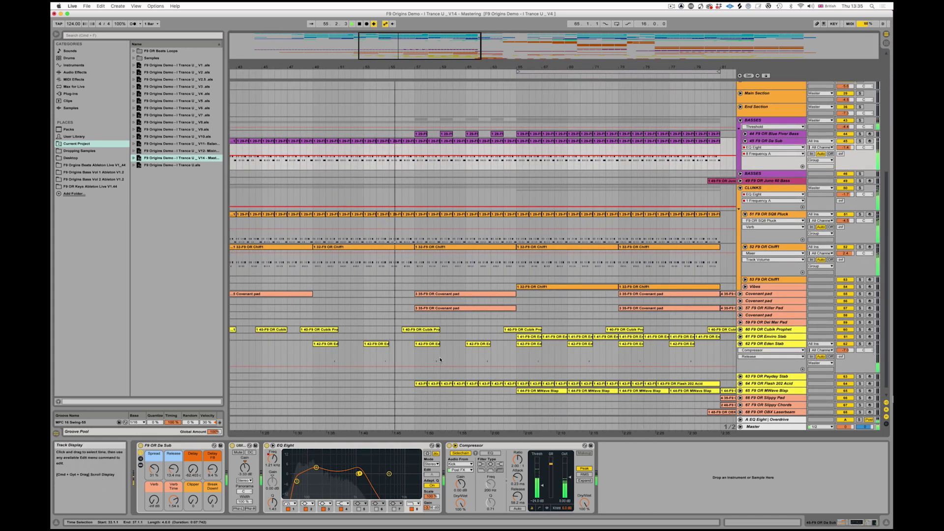
pyautogui.hscroll(2, 440, 360)
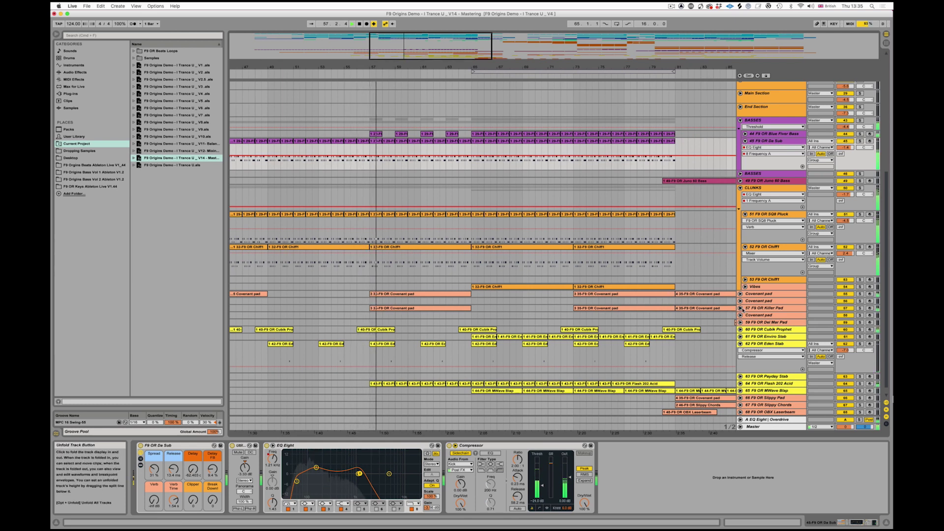
# - Unfold the Flash 202 Acid track and adjust its track volume
pyautogui.scroll(-1, 550, 313)
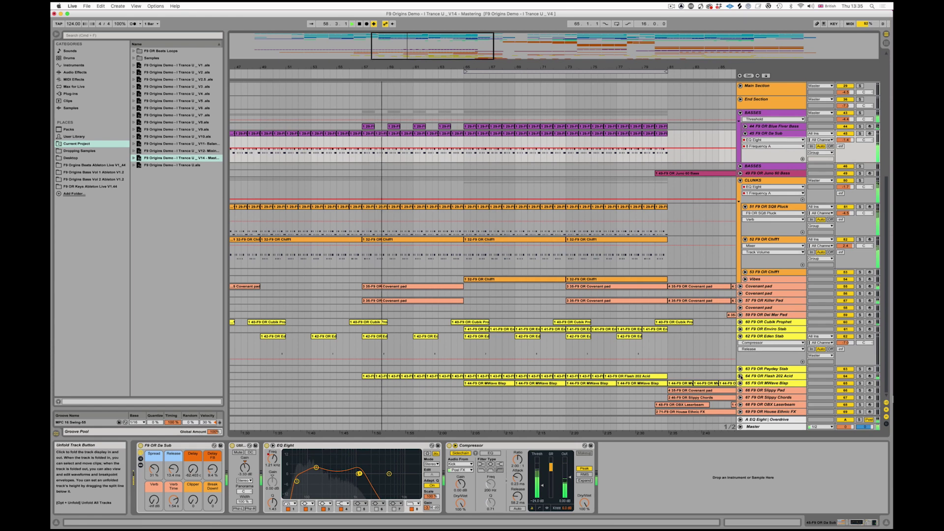
pyautogui.click(741, 376)
pyautogui.click(852, 385)
pyautogui.moveTo(852, 385); pyautogui.dragTo(853, 376)
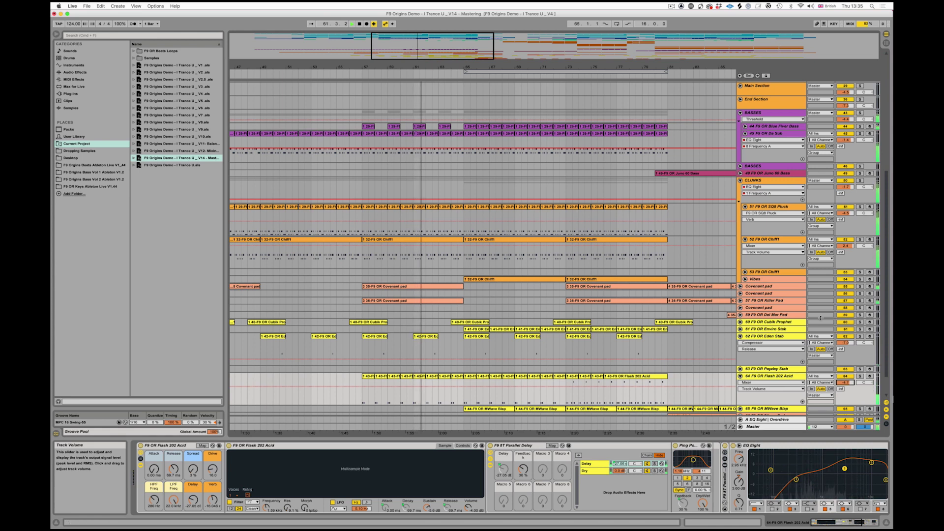
# - Unfold the MWave Blap track and examine its LPF Freq automation through the drop after bar 81
pyautogui.scroll(10, 616, 284)
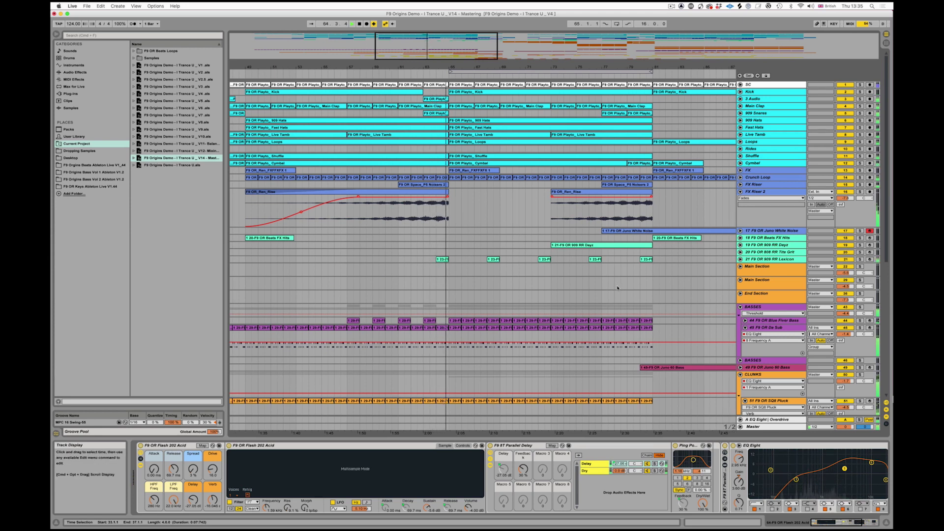
pyautogui.scroll(-10, 617, 288)
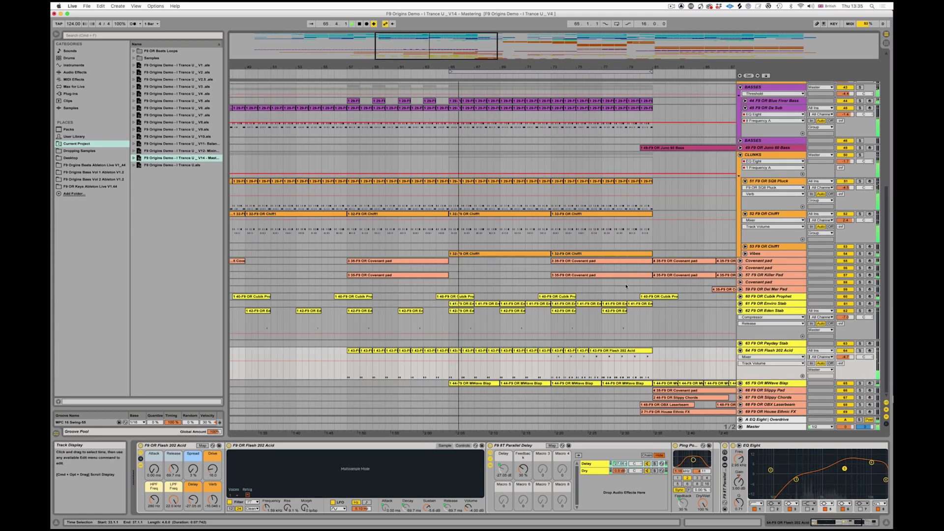
pyautogui.click(741, 383)
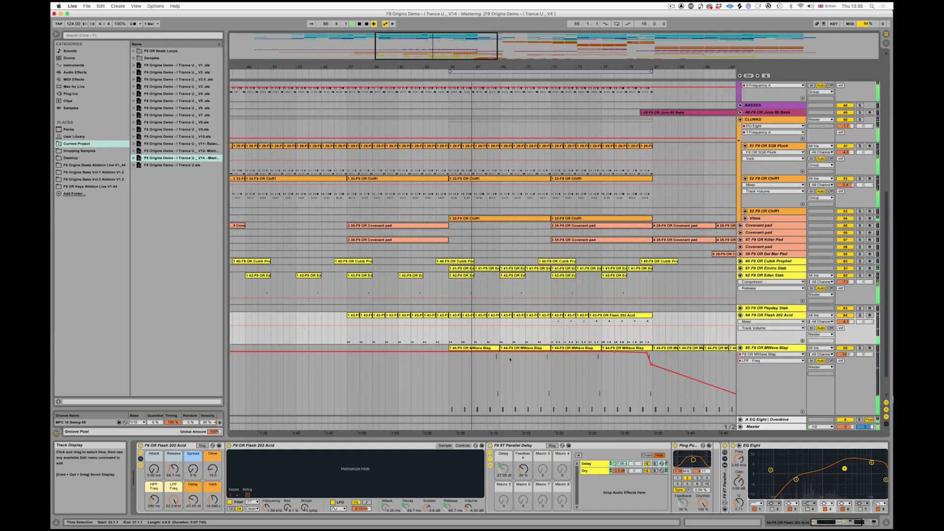
pyautogui.scroll(-3, 687, 281)
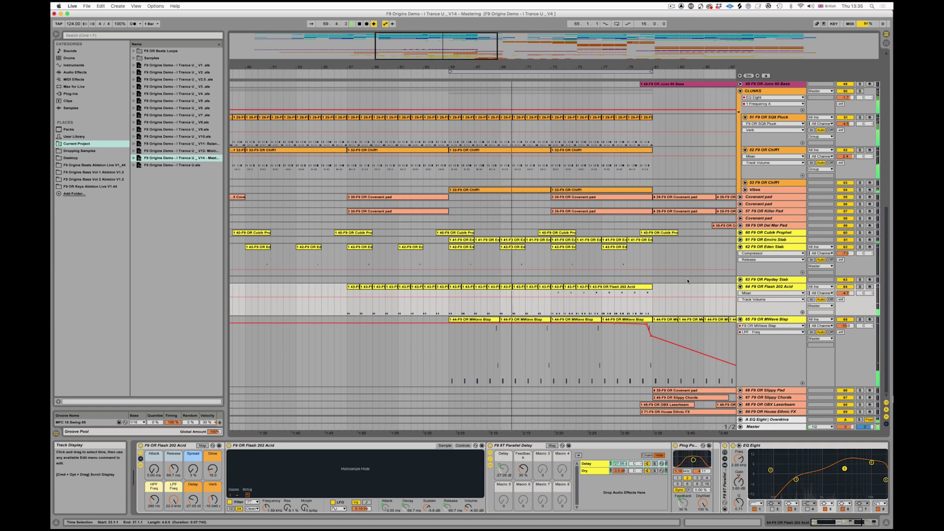
pyautogui.hscroll(5, 607, 272)
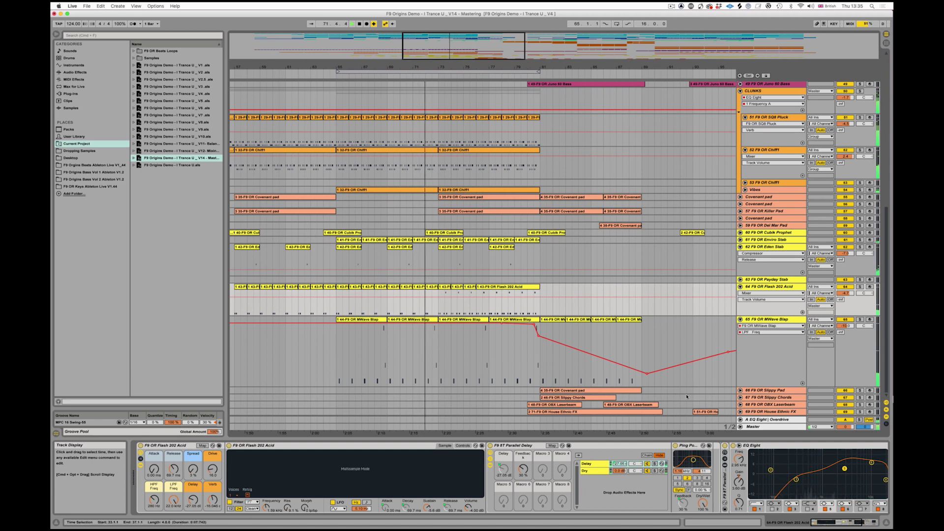
# - Unfold the Slippy Pad, Slippy Chords, OBX Laserbeam and House Ethnic FX tracks to examine their clips and automation
pyautogui.click(741, 397)
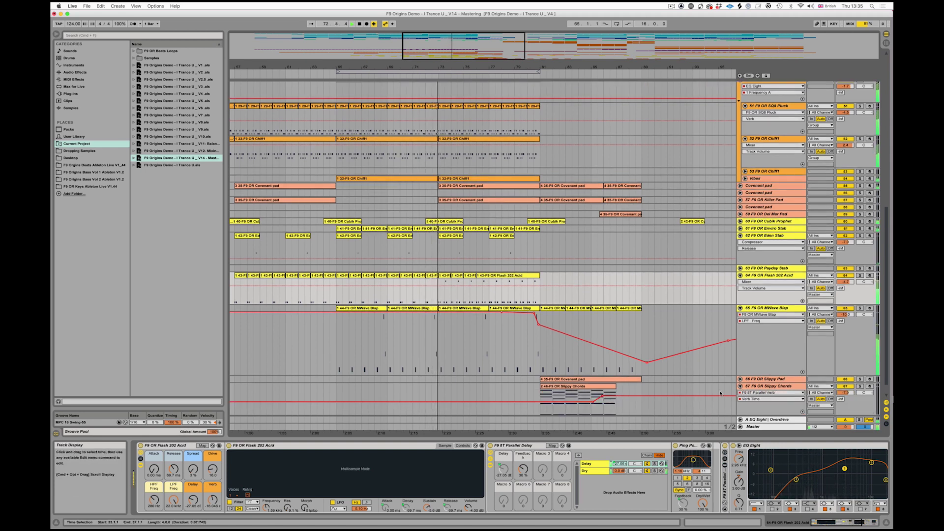
pyautogui.scroll(-1, 654, 387)
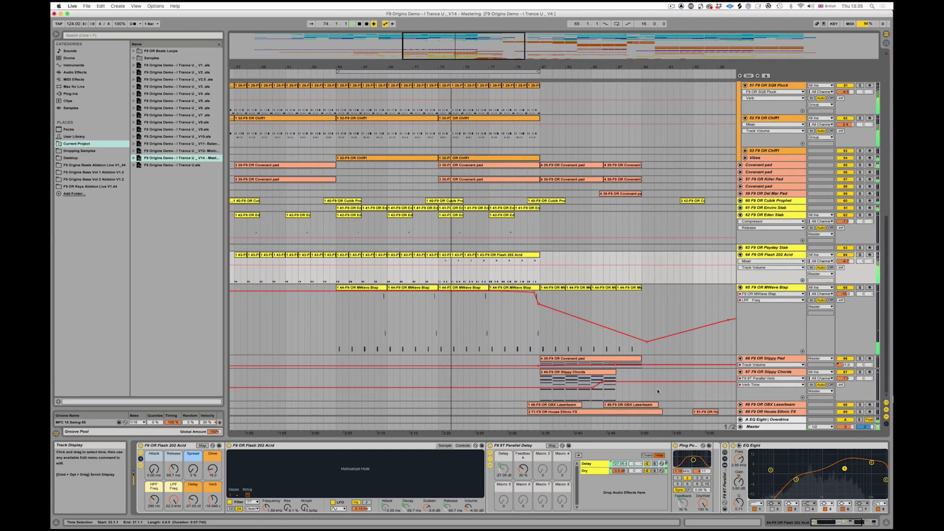
pyautogui.scroll(-1, 740, 406)
pyautogui.scroll(-1, 740, 405)
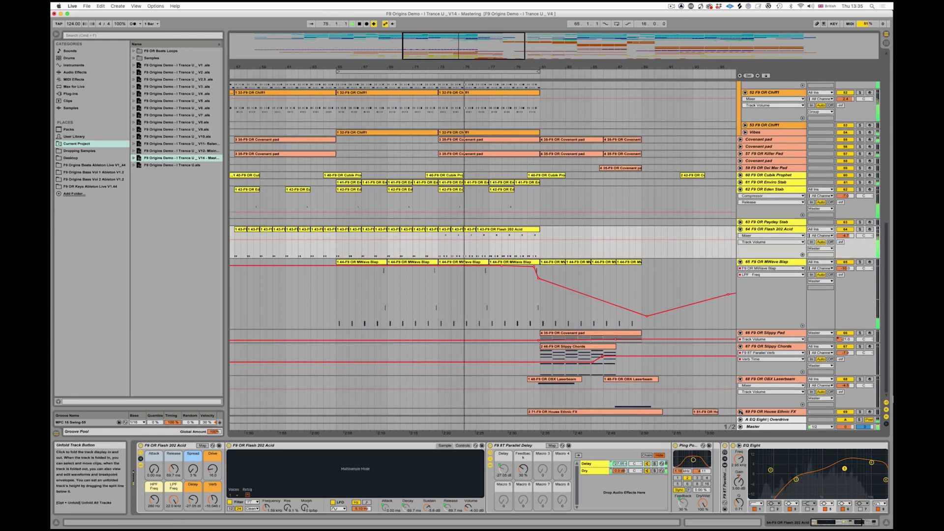
pyautogui.scroll(-1, 695, 396)
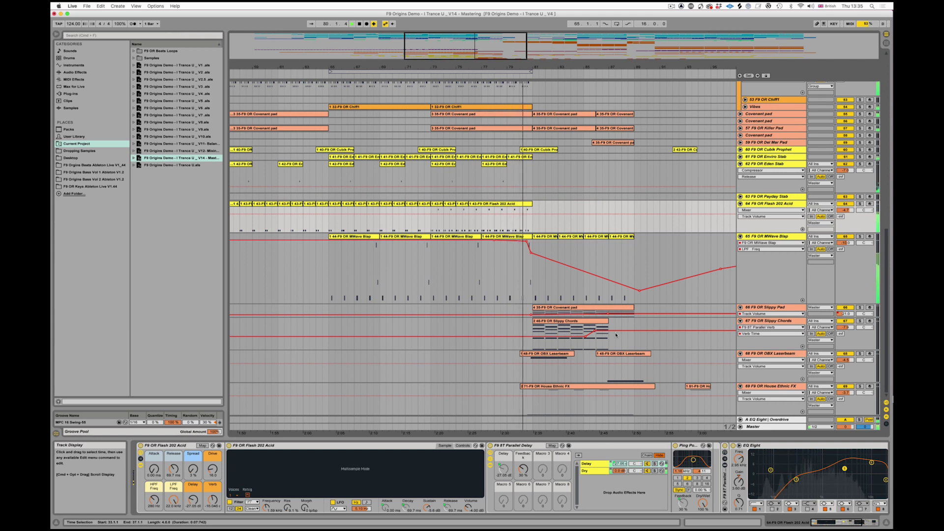
# - Delete the Slippy Pad track and make the Slippy Chords track slightly taller
pyautogui.rightClick(753, 317)
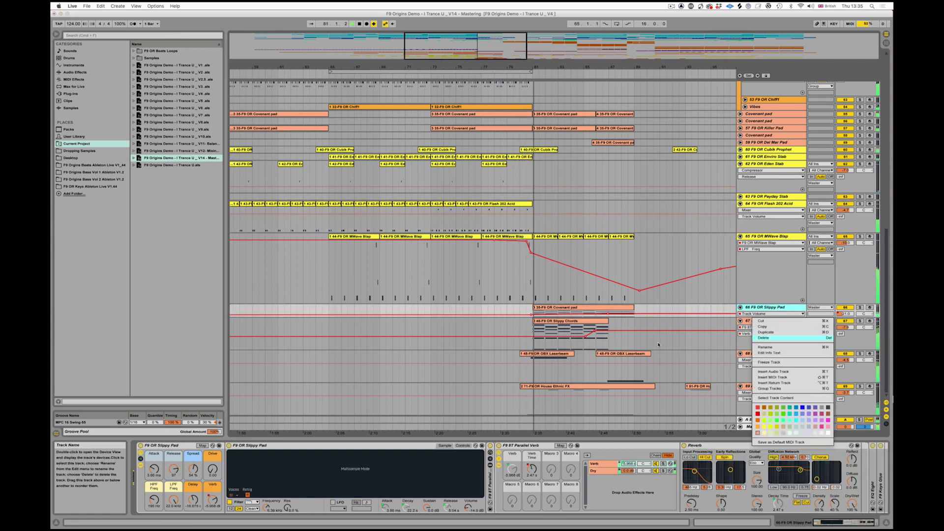
pyautogui.click(723, 326)
pyautogui.press('Delete')
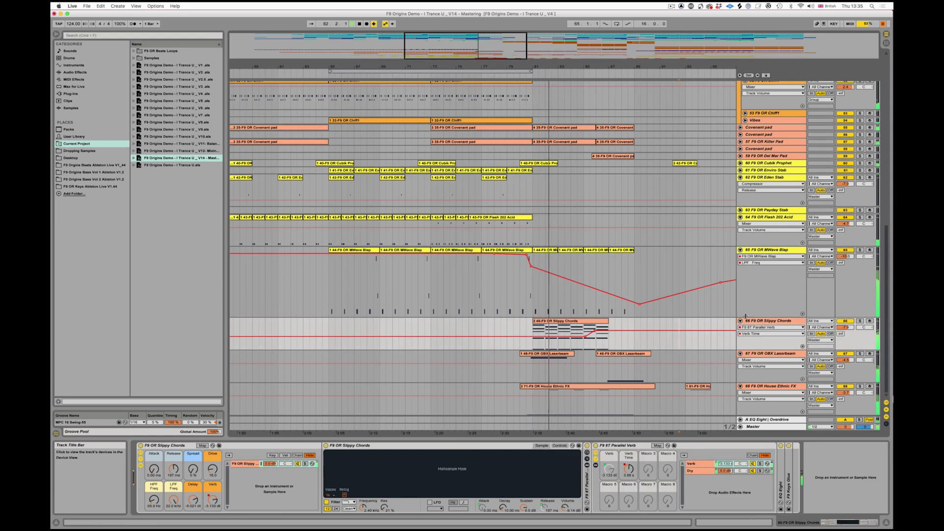
pyautogui.moveTo(754, 349); pyautogui.dragTo(754, 362)
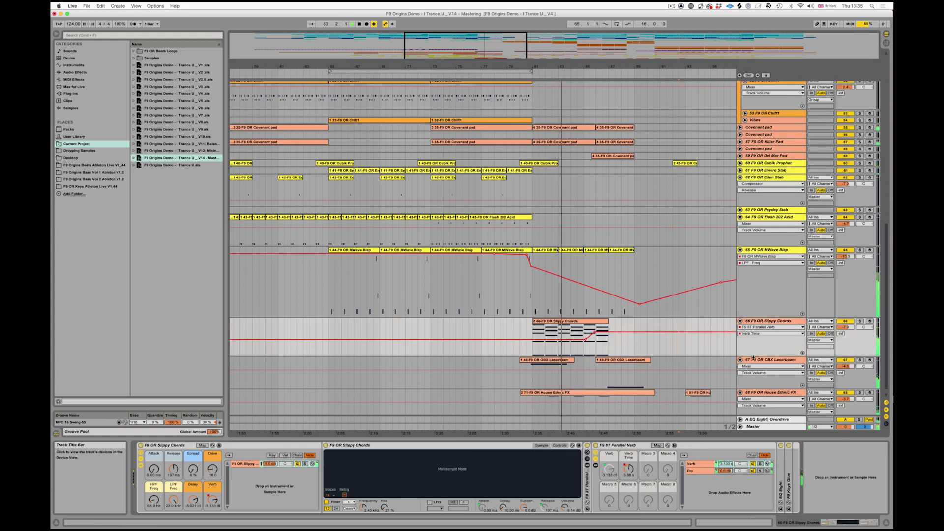
pyautogui.scroll(-1, 525, 336)
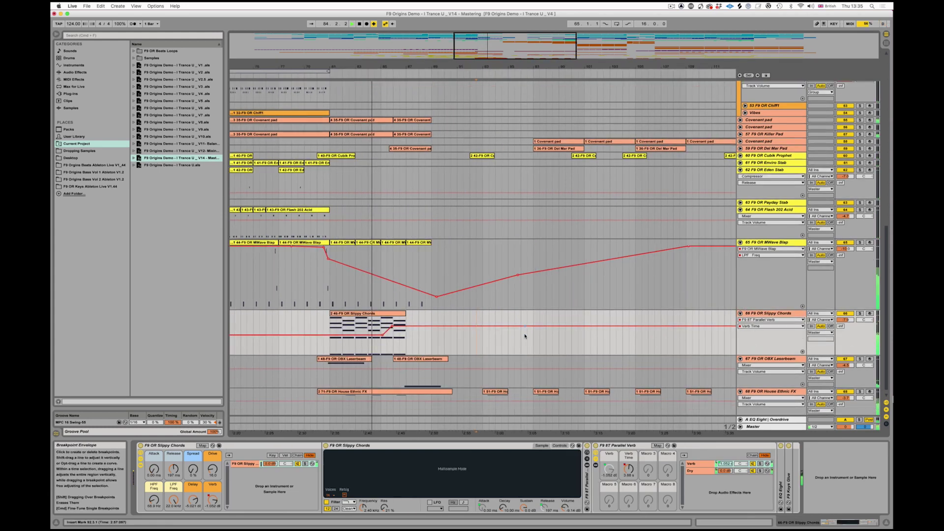
# - Fold the FX Riser 2 track and unfold the first Main Section group to show its piano tracks
pyautogui.scroll(15, 525, 336)
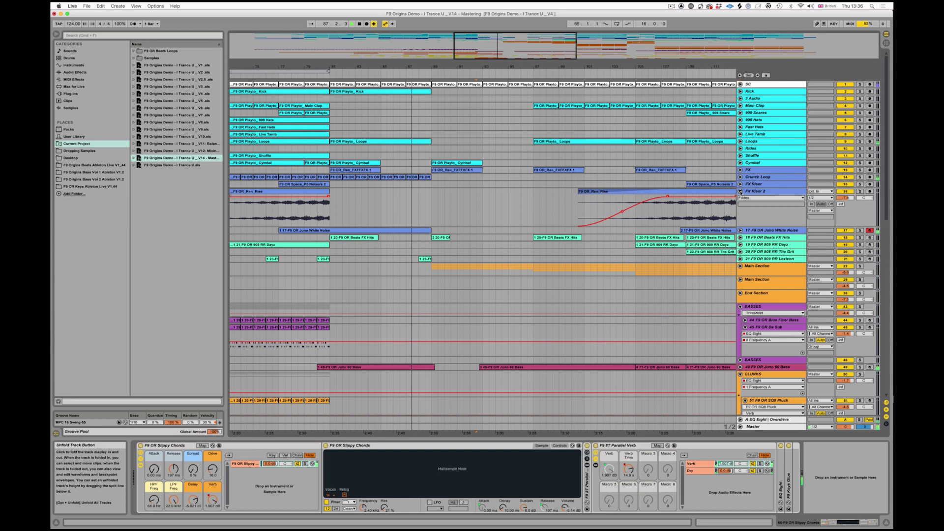
pyautogui.click(740, 192)
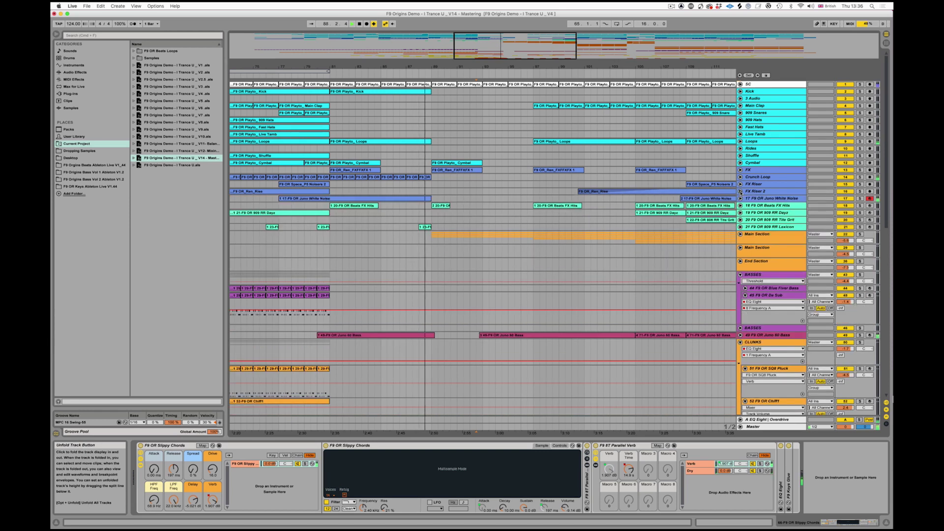
pyautogui.scroll(-2, 620, 285)
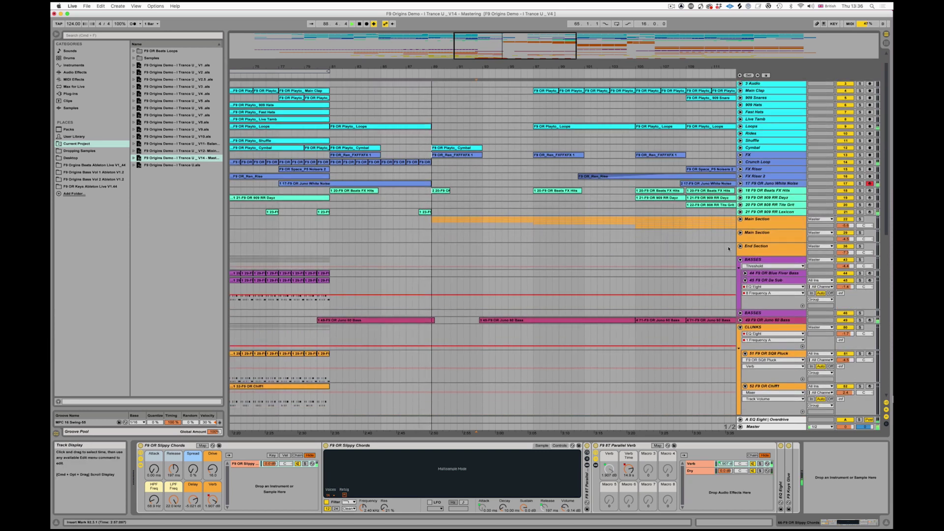
pyautogui.click(740, 219)
pyautogui.hscroll(5, 683, 291)
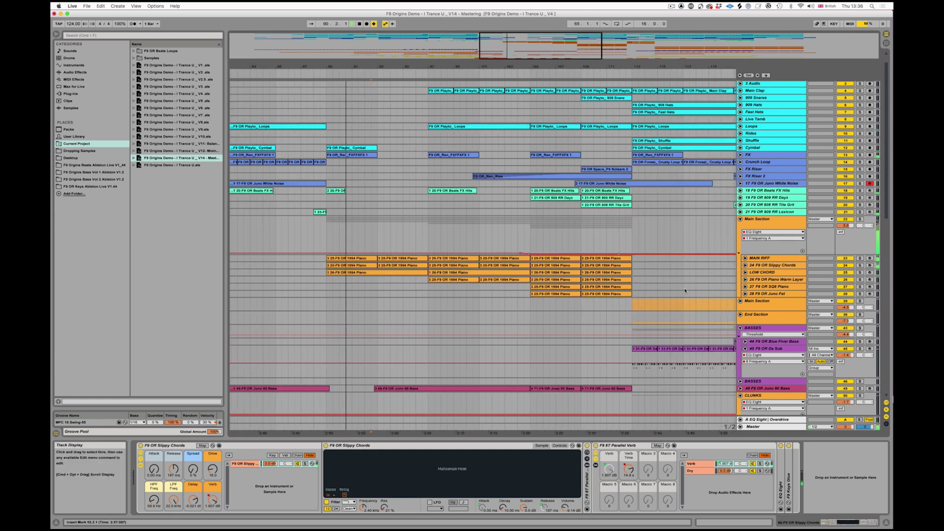
# - Look over the breakdown's piano, pad, stab and drum clips between bars 89 and 113 during playback
pyautogui.hscroll(1, 687, 290)
pyautogui.hscroll(-1, 687, 291)
pyautogui.hscroll(1, 687, 290)
pyautogui.hscroll(-2, 674, 291)
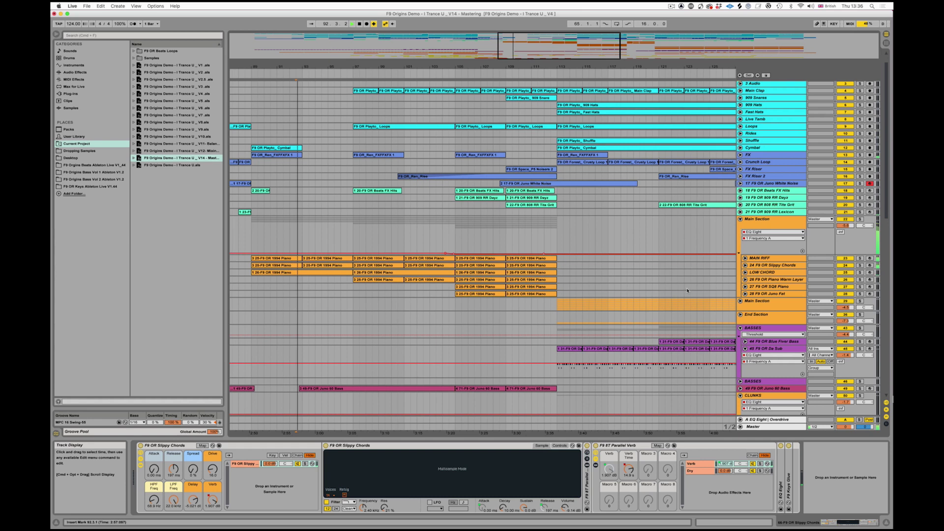
pyautogui.scroll(-15, 659, 291)
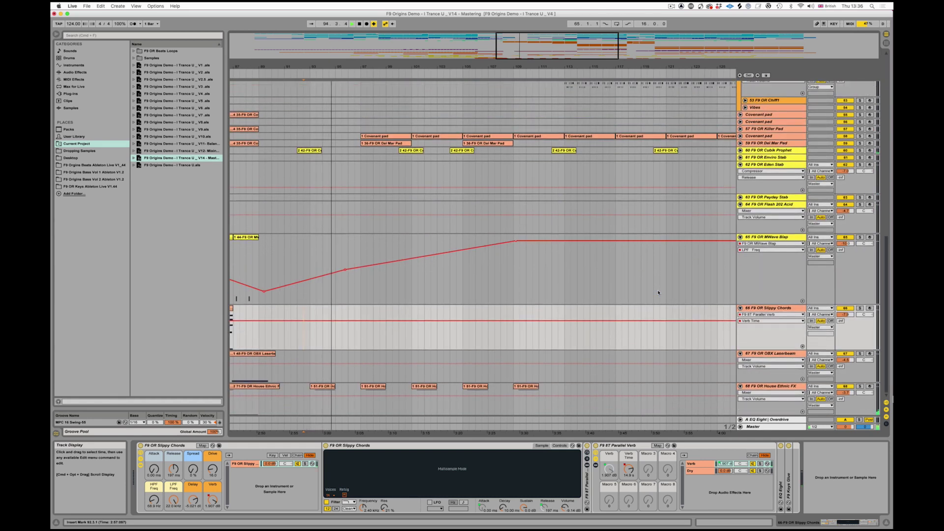
pyautogui.scroll(15, 659, 292)
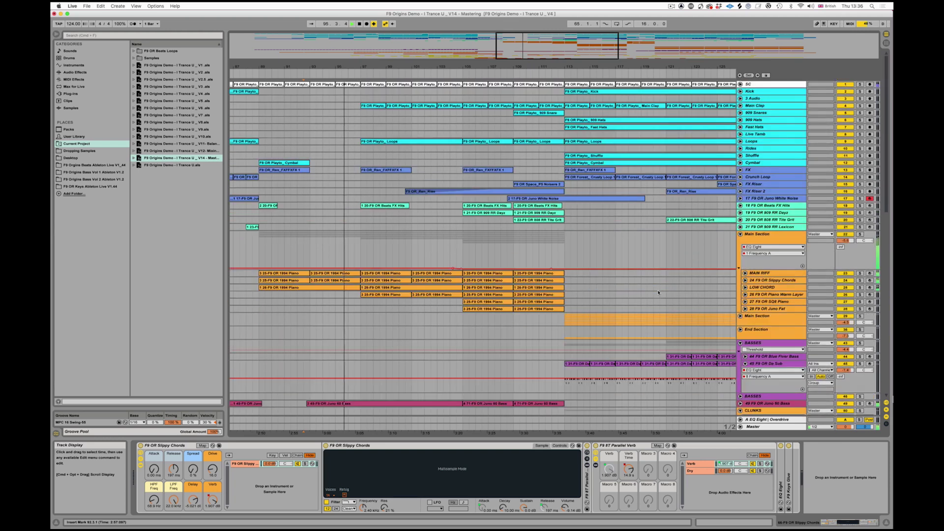
pyautogui.hscroll(-4, 362, 254)
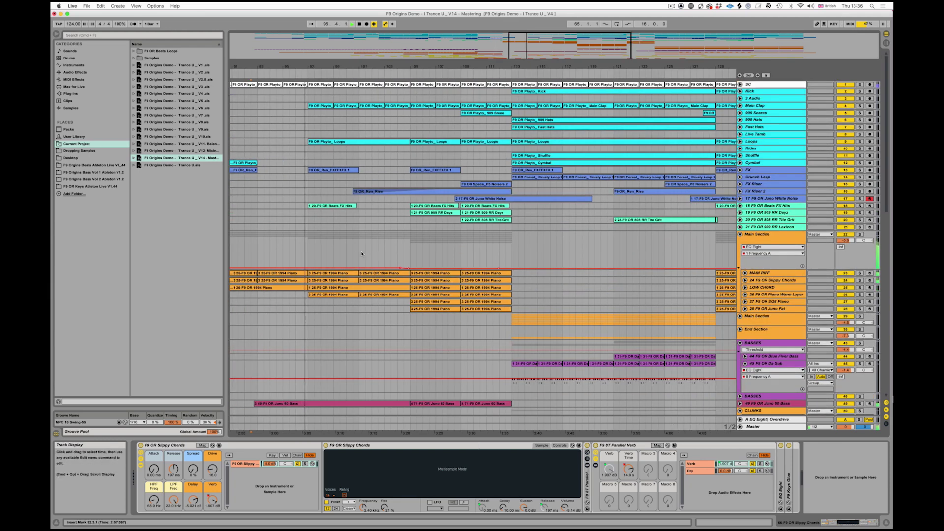
pyautogui.hscroll(-3, 362, 254)
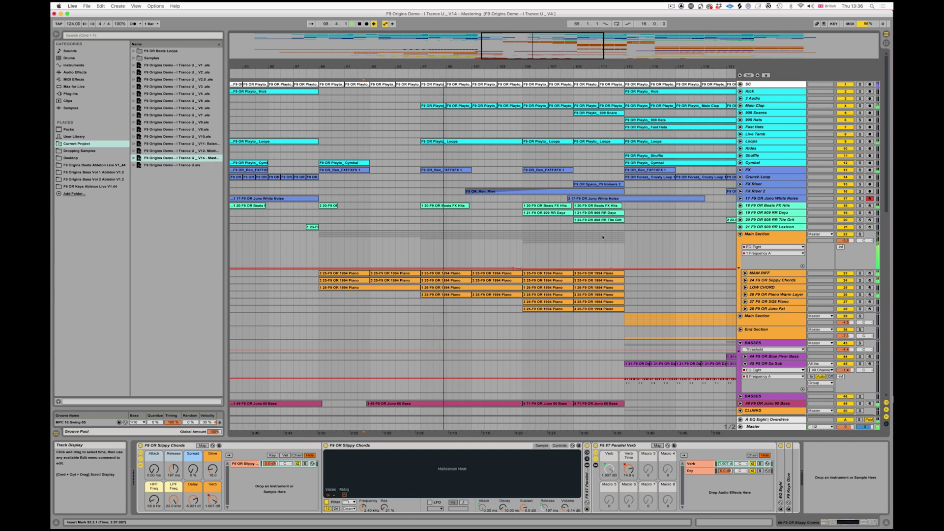
# - Select the first Main Section group to examine its EQ Eight and Compressor devices, and follow playback towards bar 113
pyautogui.click(760, 234)
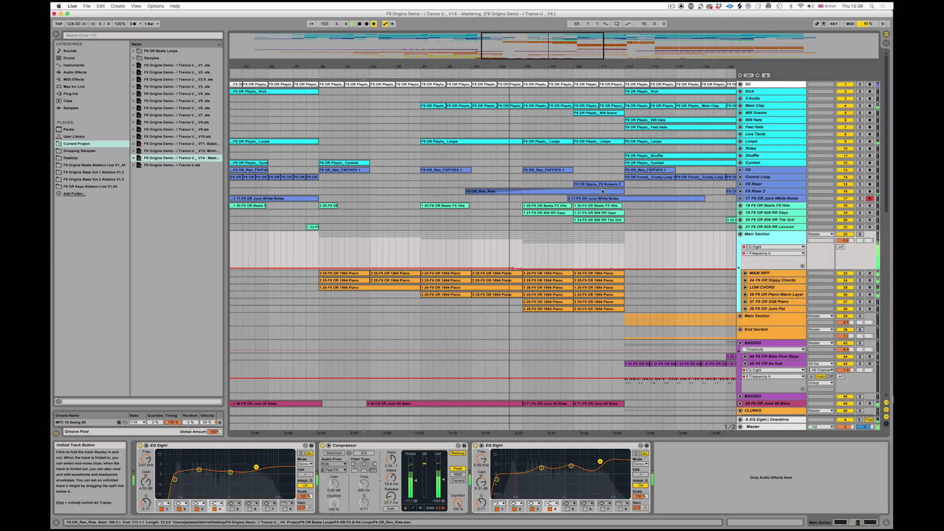
pyautogui.hscroll(5, 603, 192)
pyautogui.hscroll(2, 610, 199)
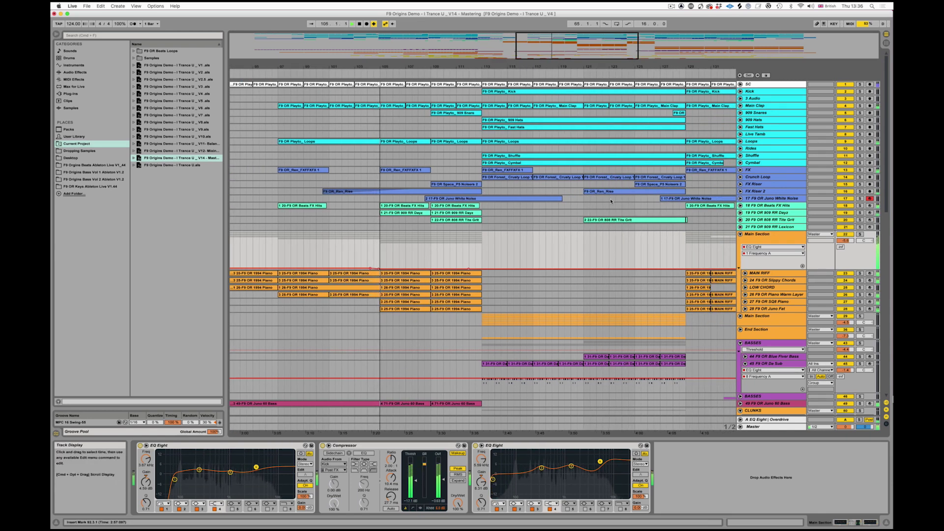
# - Fold the first Main Section group and show a wider stretch of the arrangement during playback
pyautogui.scroll(-5, 612, 201)
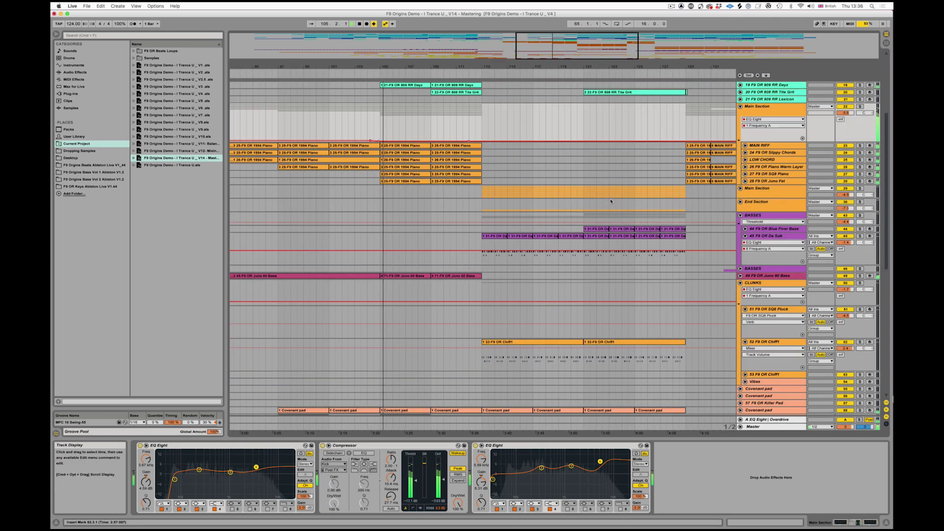
pyautogui.click(741, 106)
pyautogui.scroll(-4, 570, 172)
pyautogui.scroll(3, 570, 172)
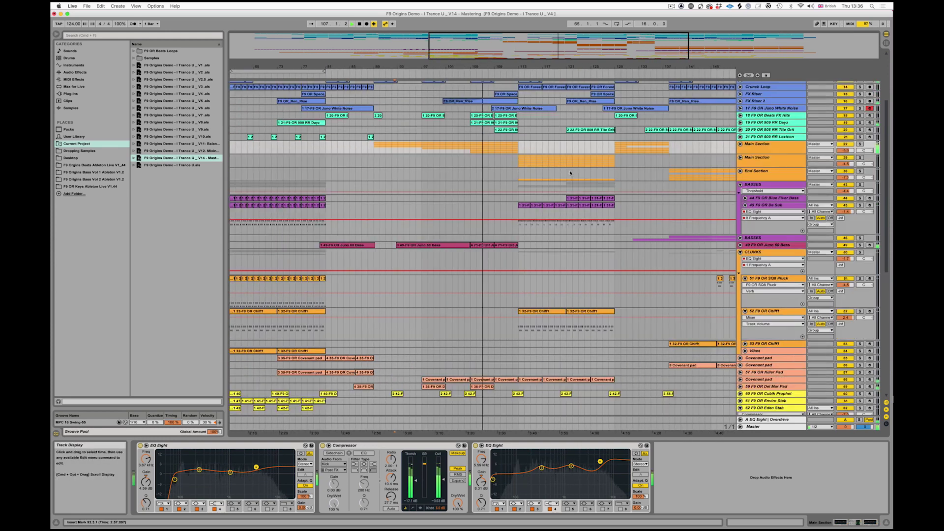
pyautogui.scroll(1, 570, 173)
# - Examine the F9 OR 909 RR Dayz track's notes and drum device, and leave the track folded
pyautogui.click(740, 130)
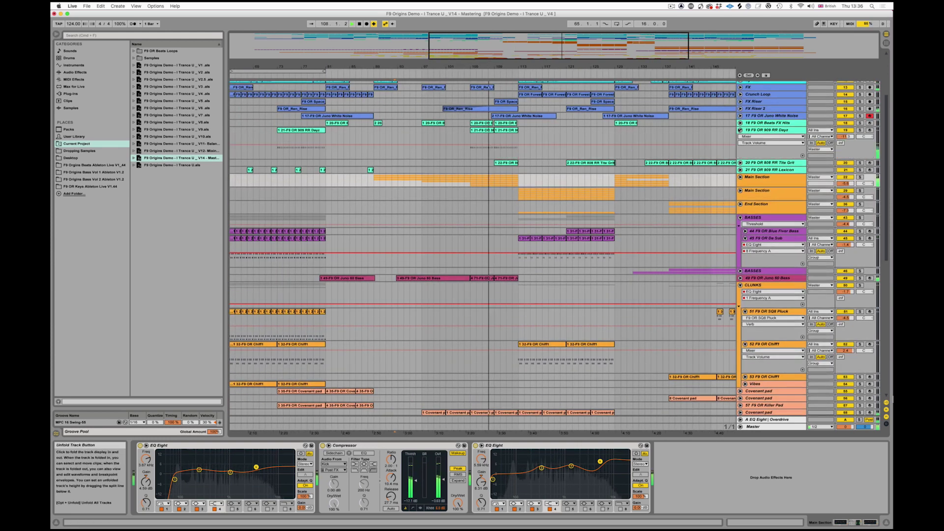
pyautogui.click(820, 136)
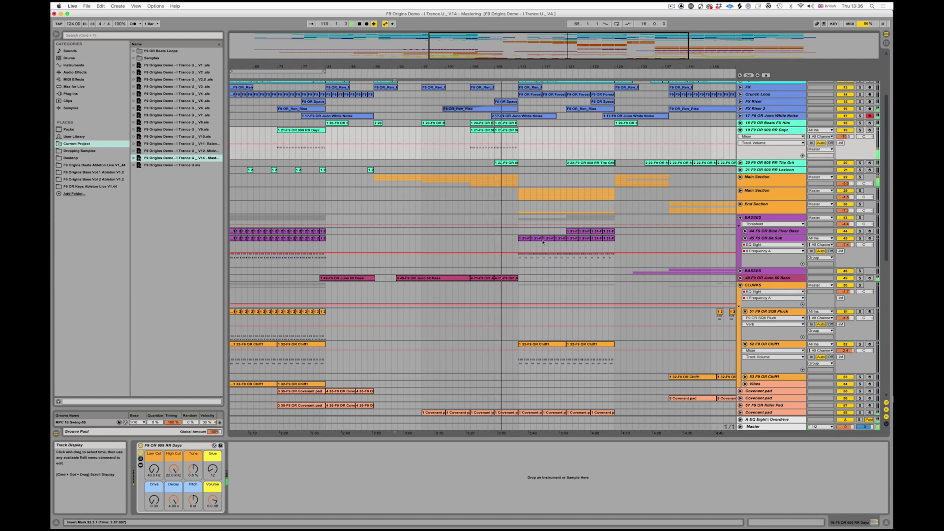
pyautogui.click(741, 129)
pyautogui.scroll(-1, 541, 288)
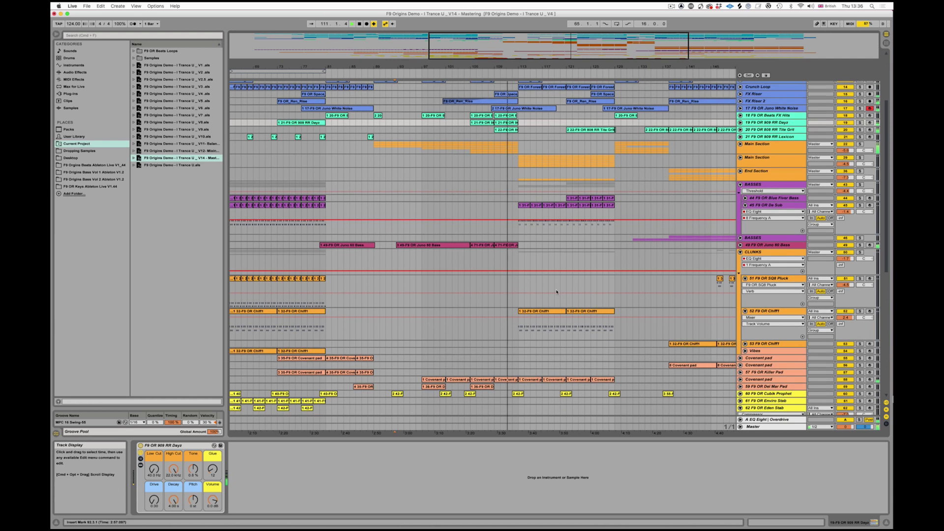
# - Fold the CLUNKS group and the Eden Stab, Flash 202 Acid, MWave Blap, Slippy Chords, OBX Laserbeam and House Ethnic FX tracks
pyautogui.click(745, 311)
pyautogui.click(741, 252)
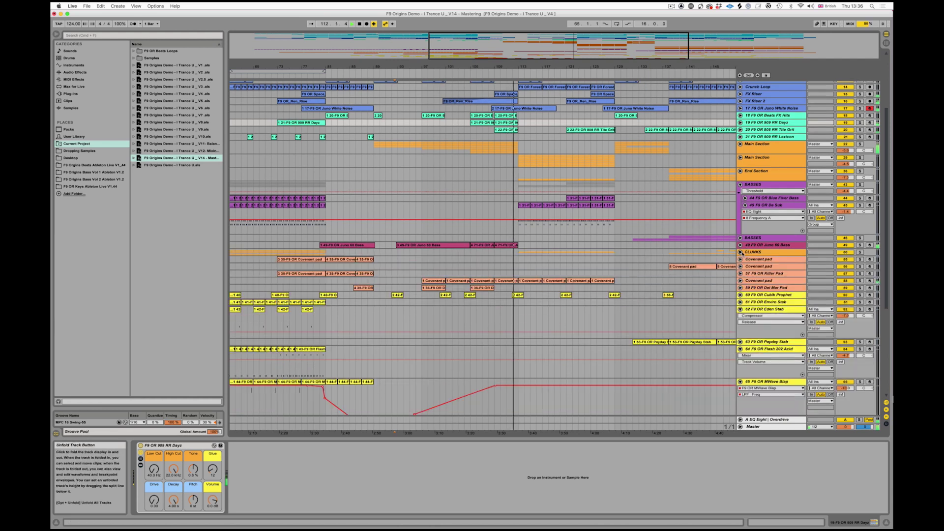
pyautogui.click(740, 309)
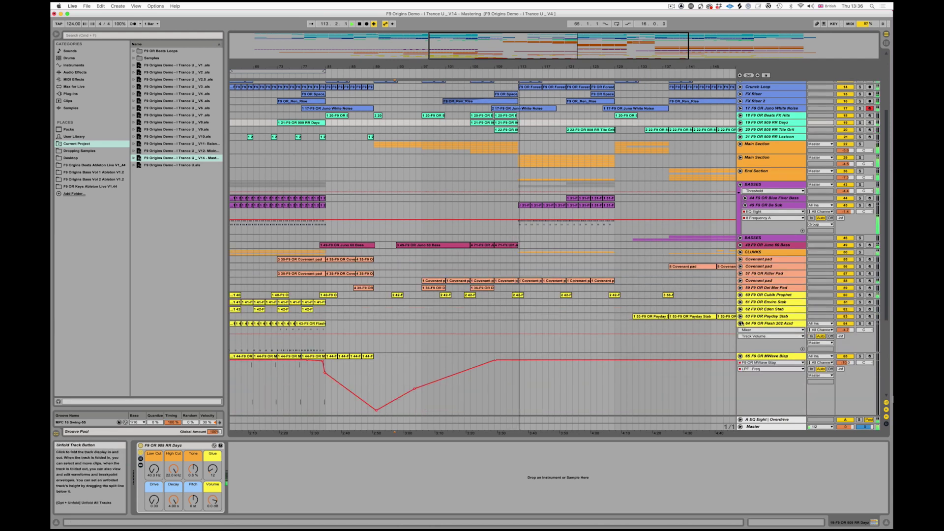
pyautogui.click(741, 324)
pyautogui.click(741, 330)
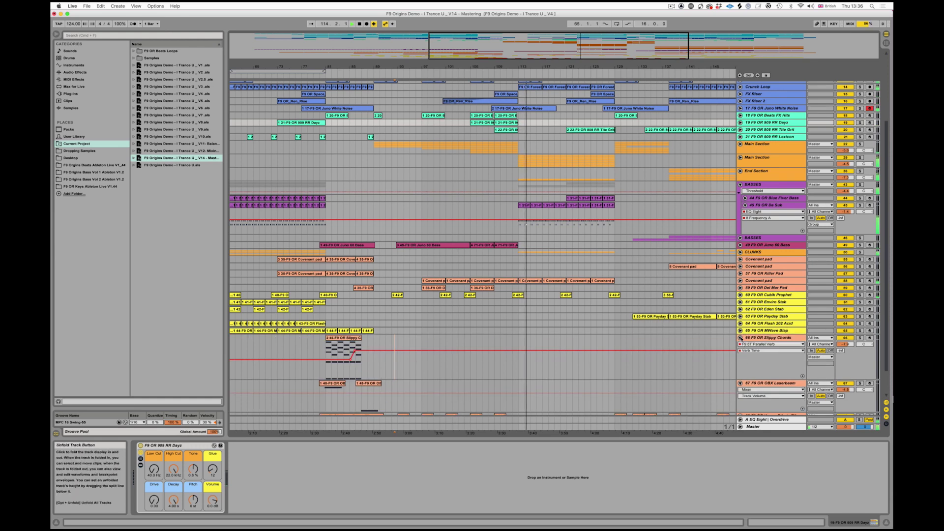
pyautogui.click(741, 338)
pyautogui.click(741, 345)
pyautogui.click(741, 352)
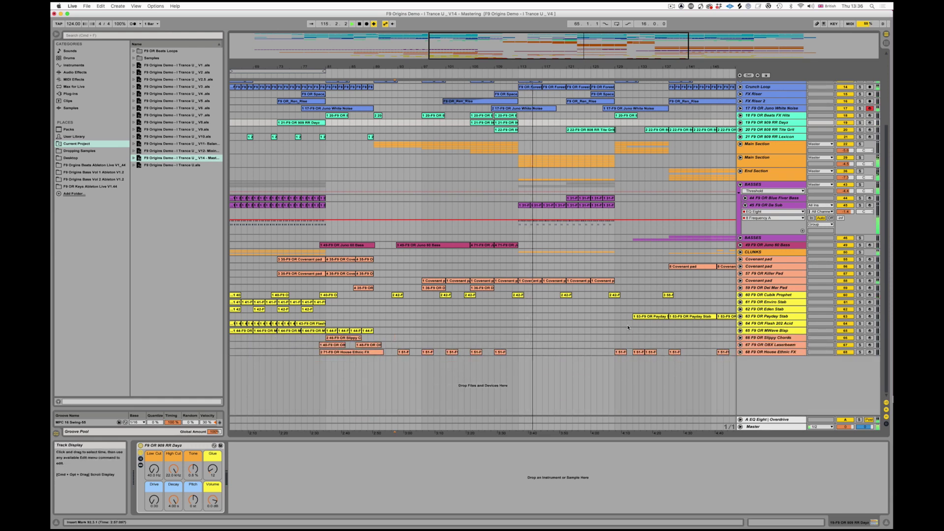
# - Fold the Da Sub track and the first BASSES group
pyautogui.scroll(1, 743, 246)
pyautogui.click(746, 227)
pyautogui.click(740, 207)
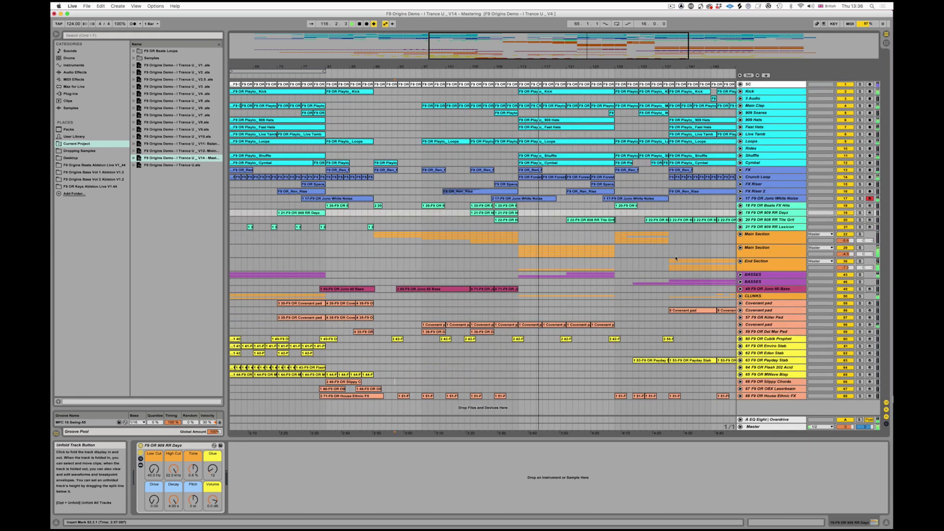
# - Select the second Main Section group to examine its EQ Eight and Compressor devices, and follow playback past bar 120
pyautogui.click(857, 255)
pyautogui.click(849, 255)
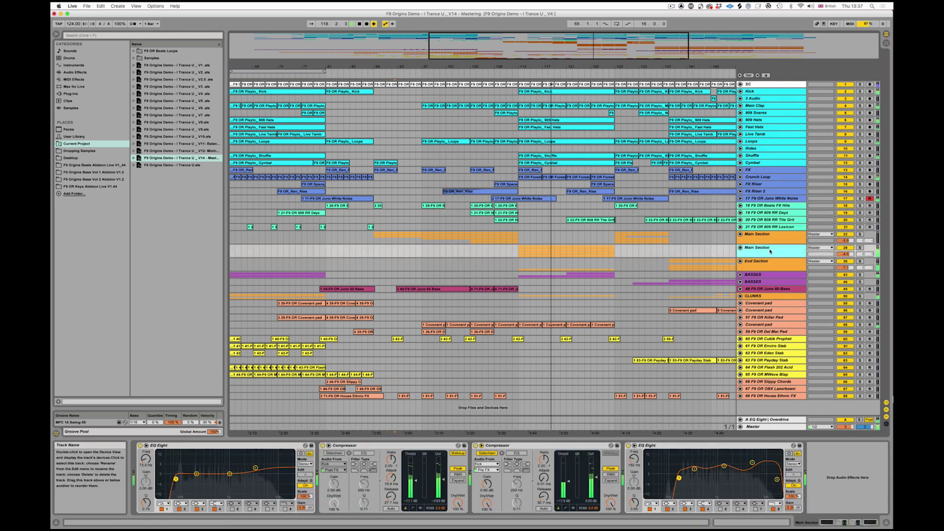
pyautogui.hscroll(5, 591, 279)
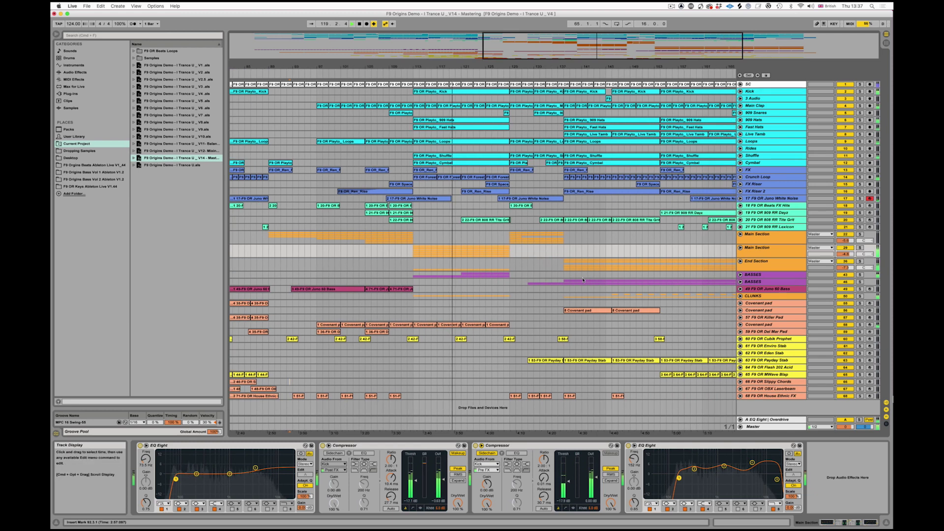
pyautogui.hscroll(1, 588, 279)
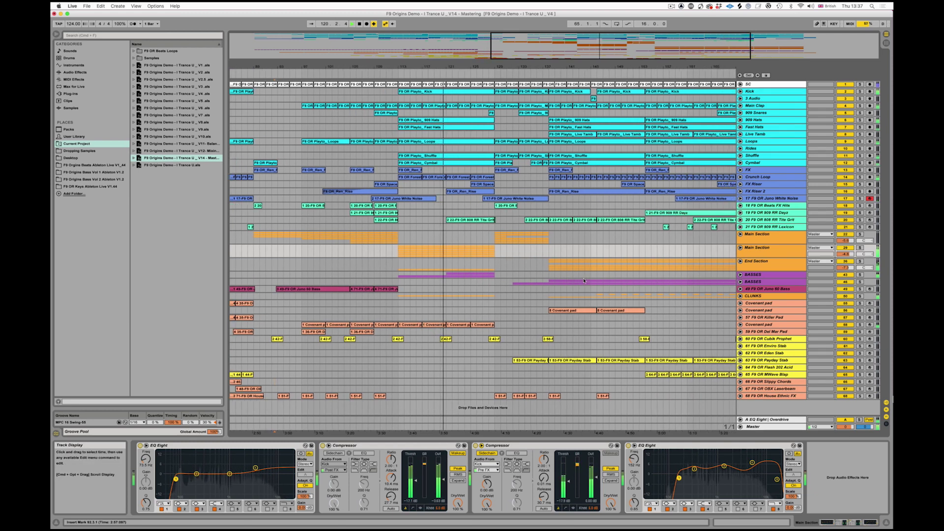
pyautogui.hscroll(2, 575, 276)
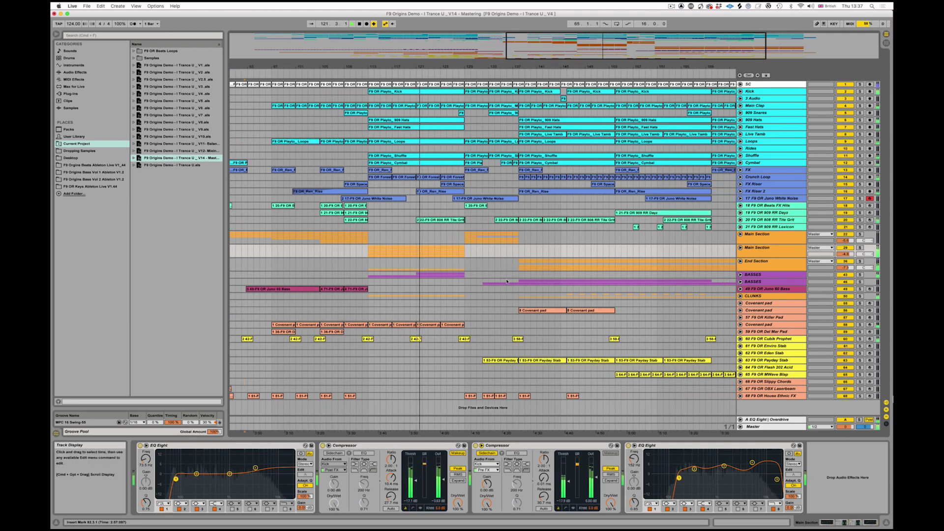
# - Examine the F9 OR 808 RR Tite Grit track's notes and drum device, and leave the track folded
pyautogui.click(740, 220)
pyautogui.click(770, 220)
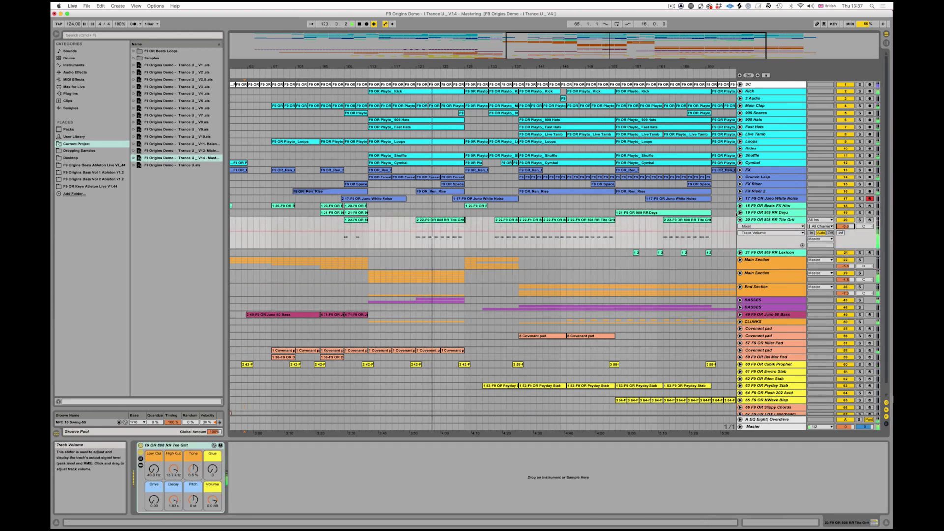
pyautogui.click(740, 220)
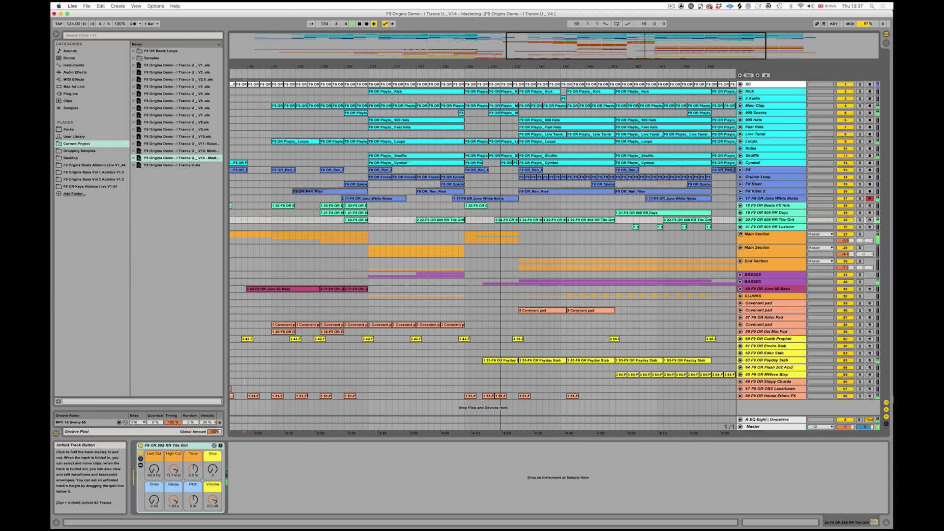
# - Look over the arrangement from bar 136 to the end section during playback, widening the view to cover most of the track
pyautogui.hscroll(8, 578, 249)
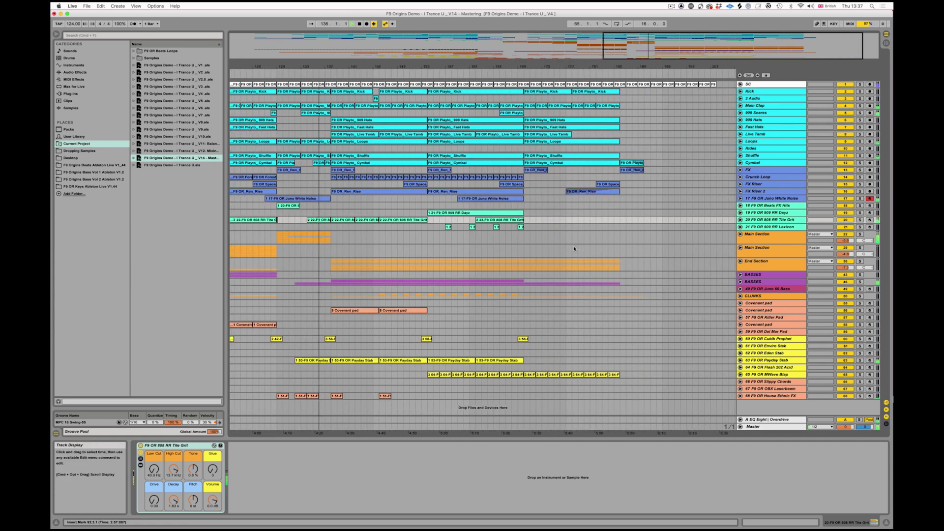
pyautogui.hscroll(-5, 575, 248)
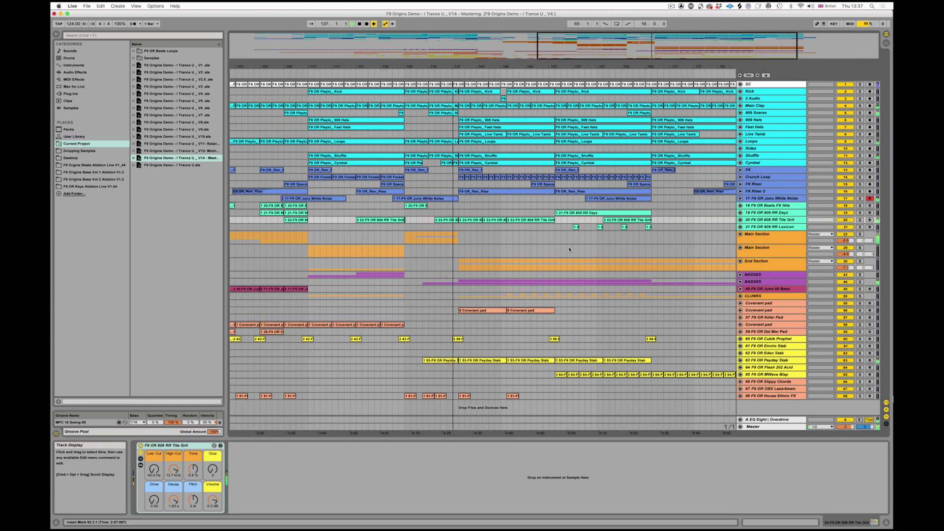
pyautogui.hscroll(2, 568, 249)
pyautogui.hscroll(2, 560, 249)
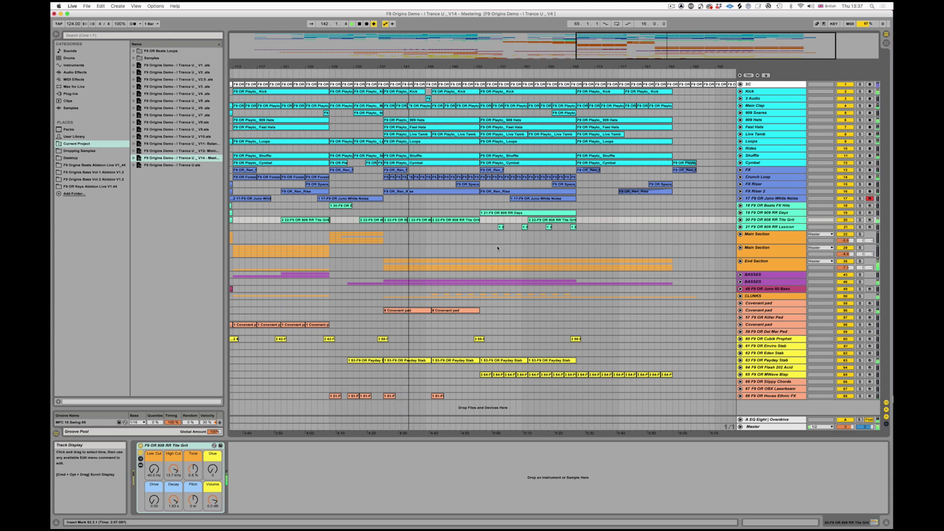
pyautogui.moveTo(706, 44); pyautogui.dragTo(605, 54)
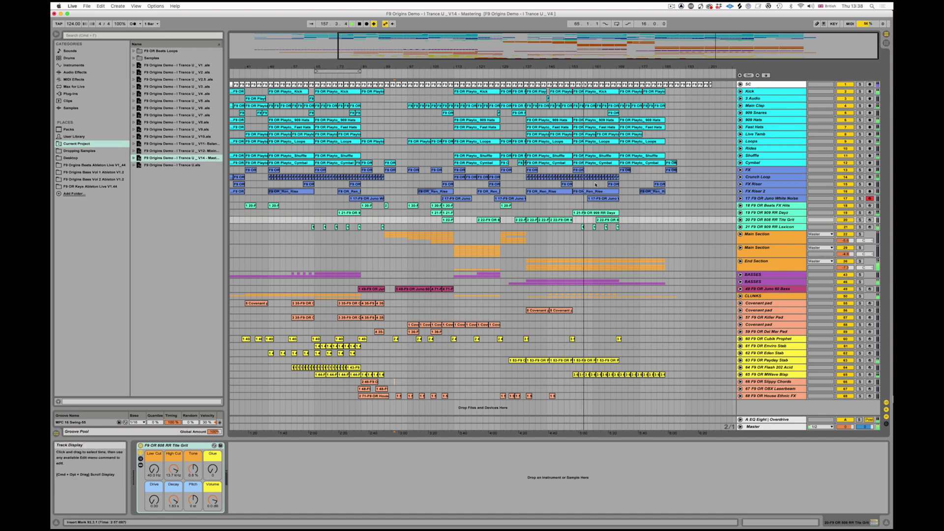
# - Unfold the End Section group to examine its piano clips, EQ Eight and Compressor devices, and the EQ frequency automation
pyautogui.click(740, 261)
pyautogui.click(757, 261)
pyautogui.scroll(-3, 643, 278)
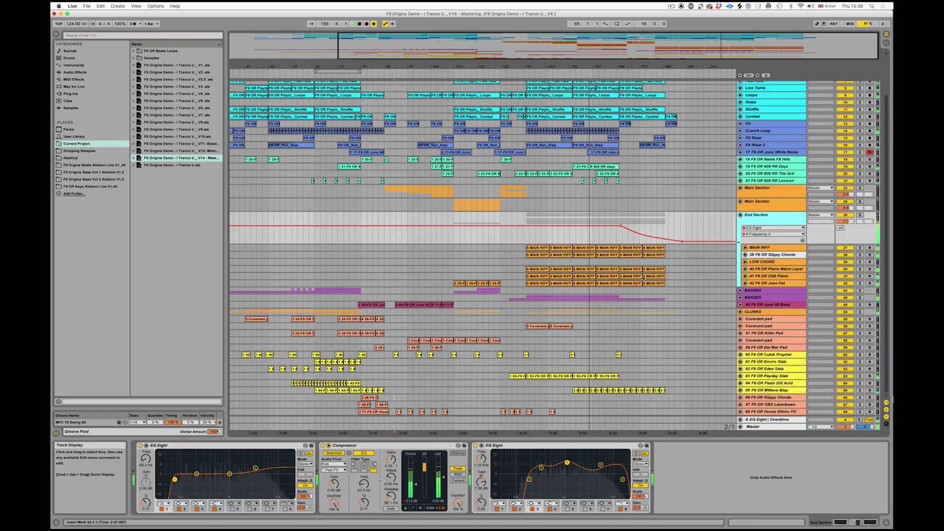
pyautogui.moveTo(639, 67); pyautogui.dragTo(555, 98)
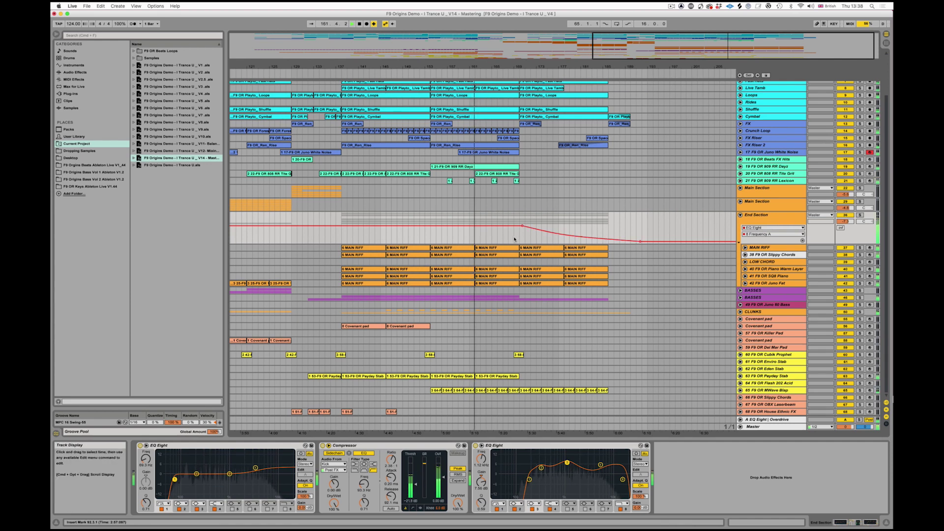
# - Check the 808 RR Tite Grit notes in the end section, and fold that track and the End Section group
pyautogui.click(740, 174)
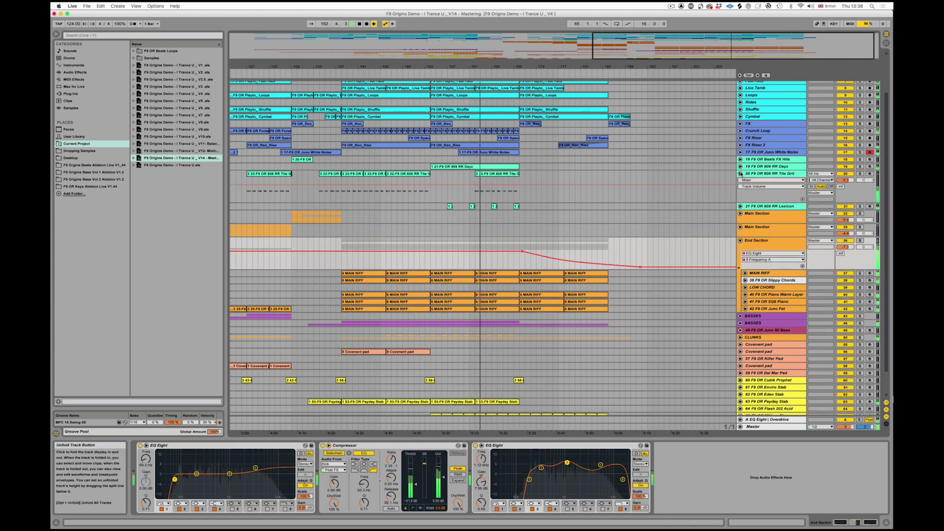
pyautogui.click(740, 173)
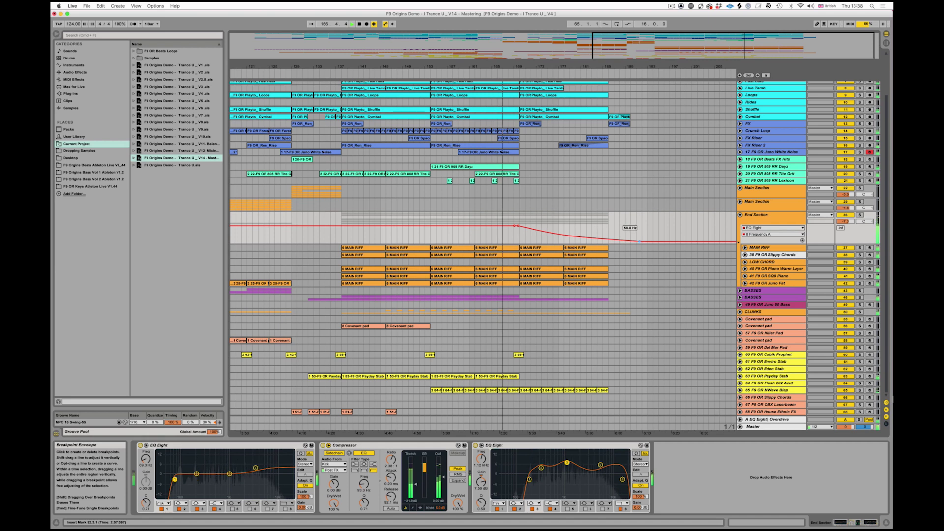
pyautogui.click(740, 215)
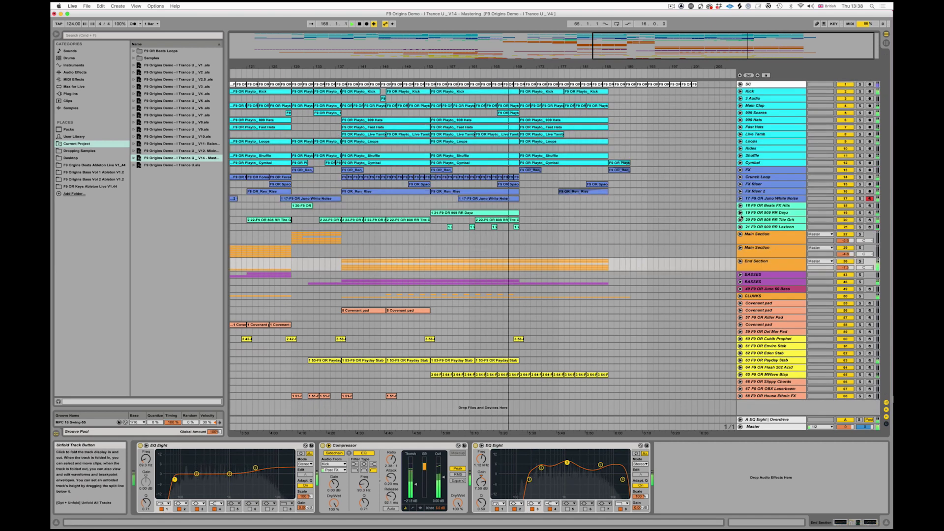
# - Unfold the second BASSES group to examine the bass tracks inside it
pyautogui.click(740, 282)
pyautogui.click(763, 315)
pyautogui.click(765, 321)
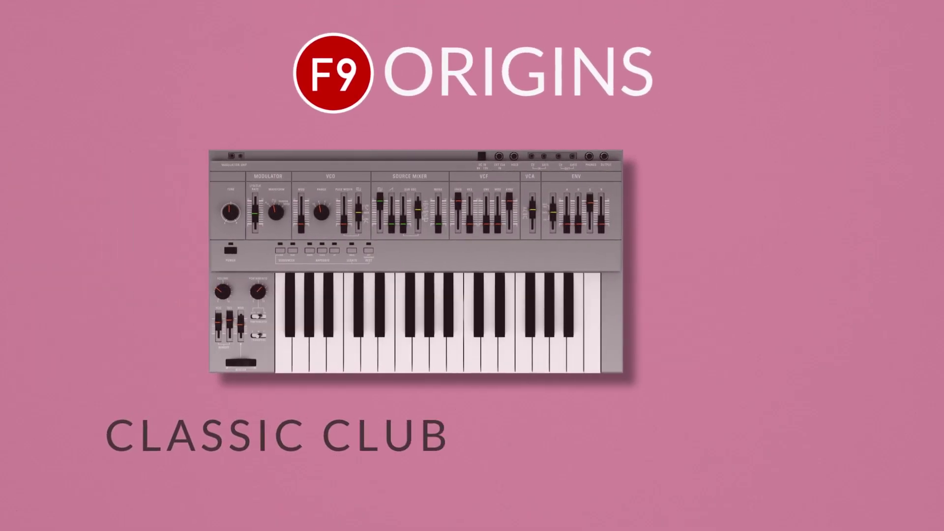